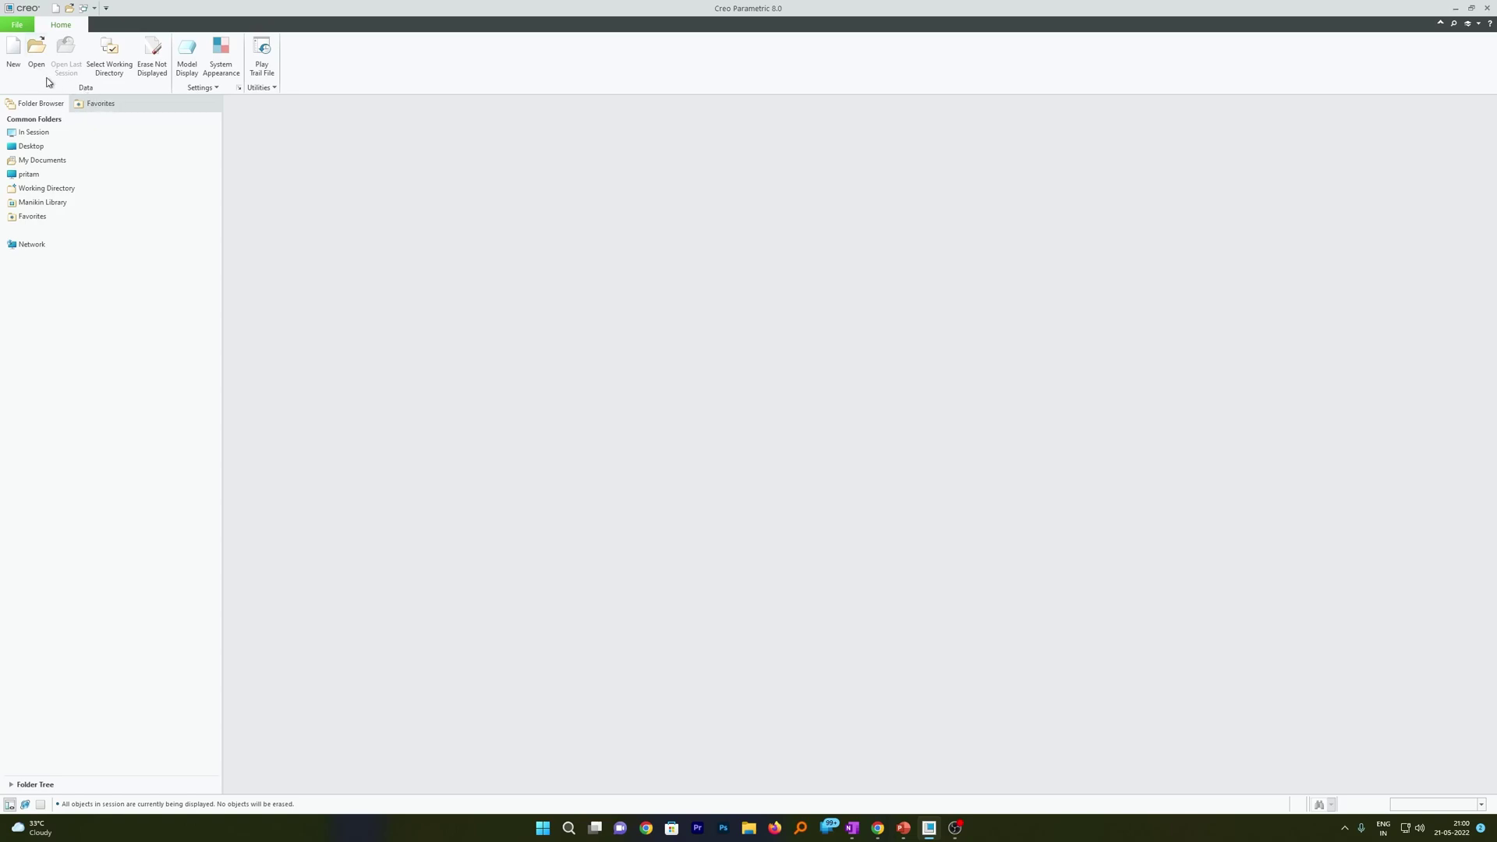
- Set up a new solid part named tool with the default template option turned off
left_click(19, 58)
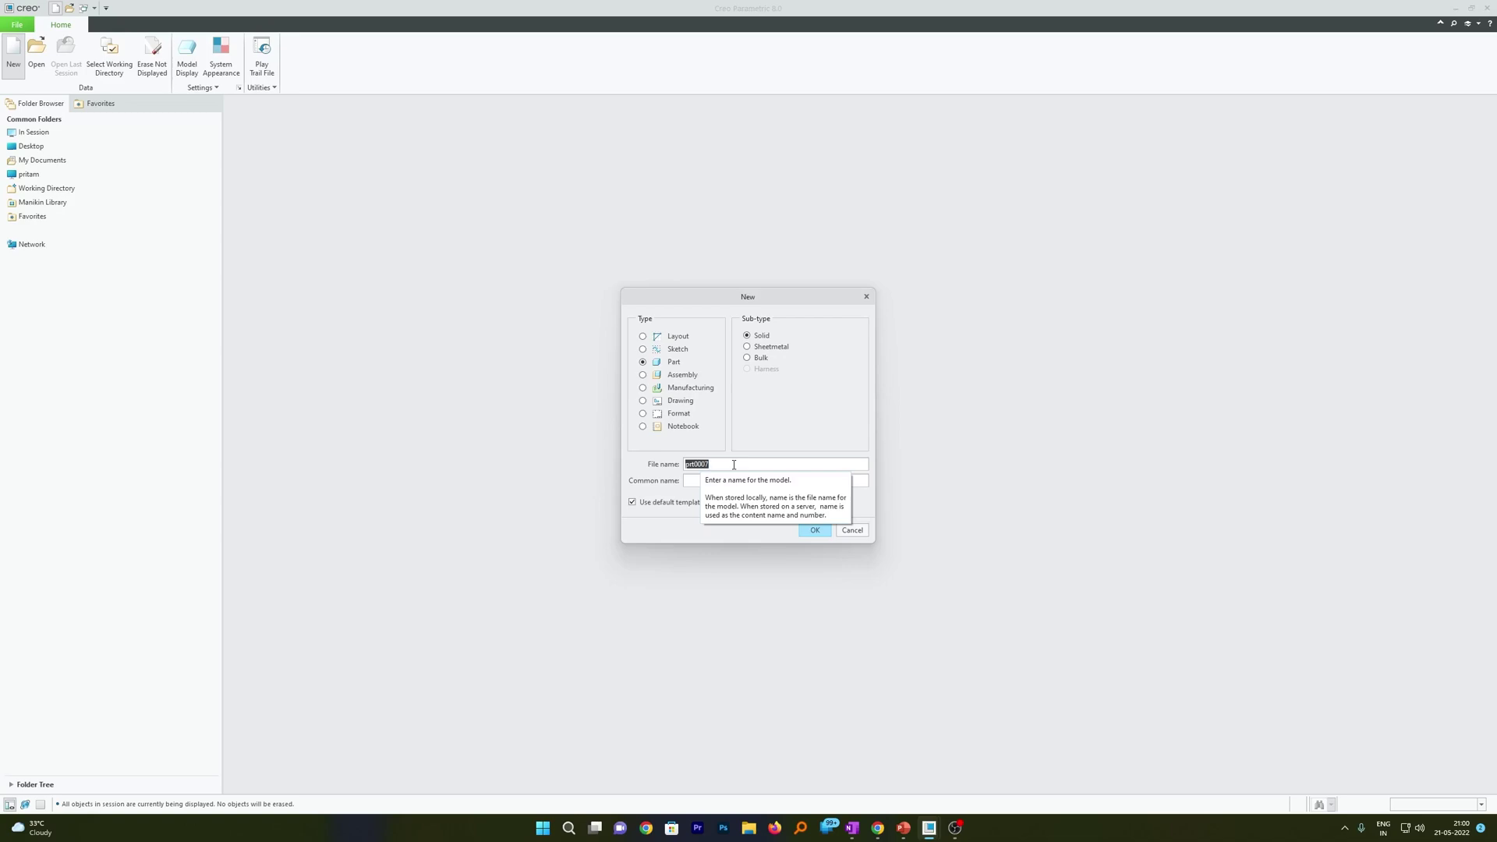
type("tool")
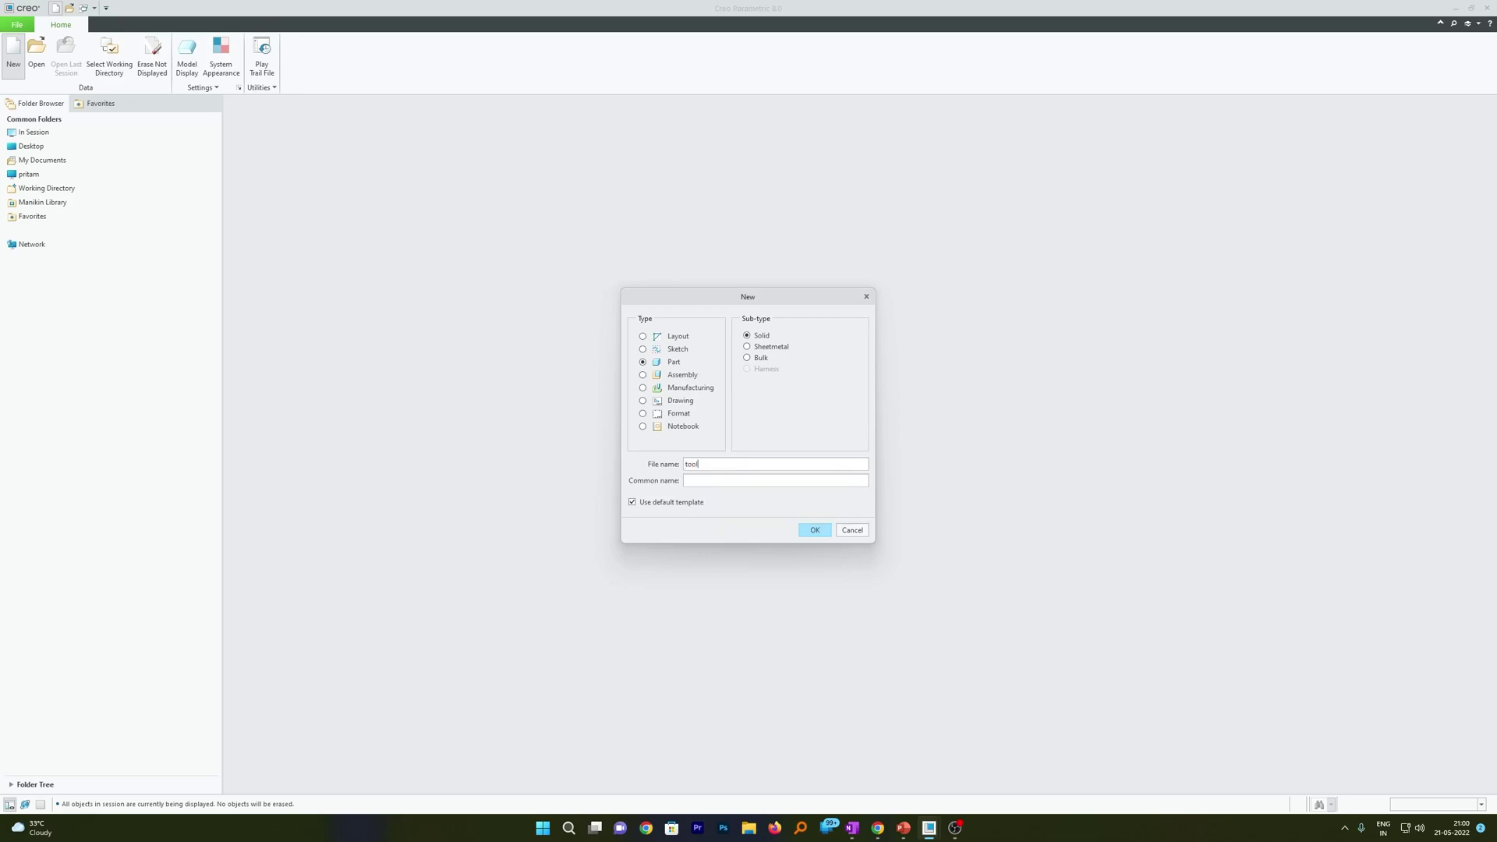
left_click(632, 502)
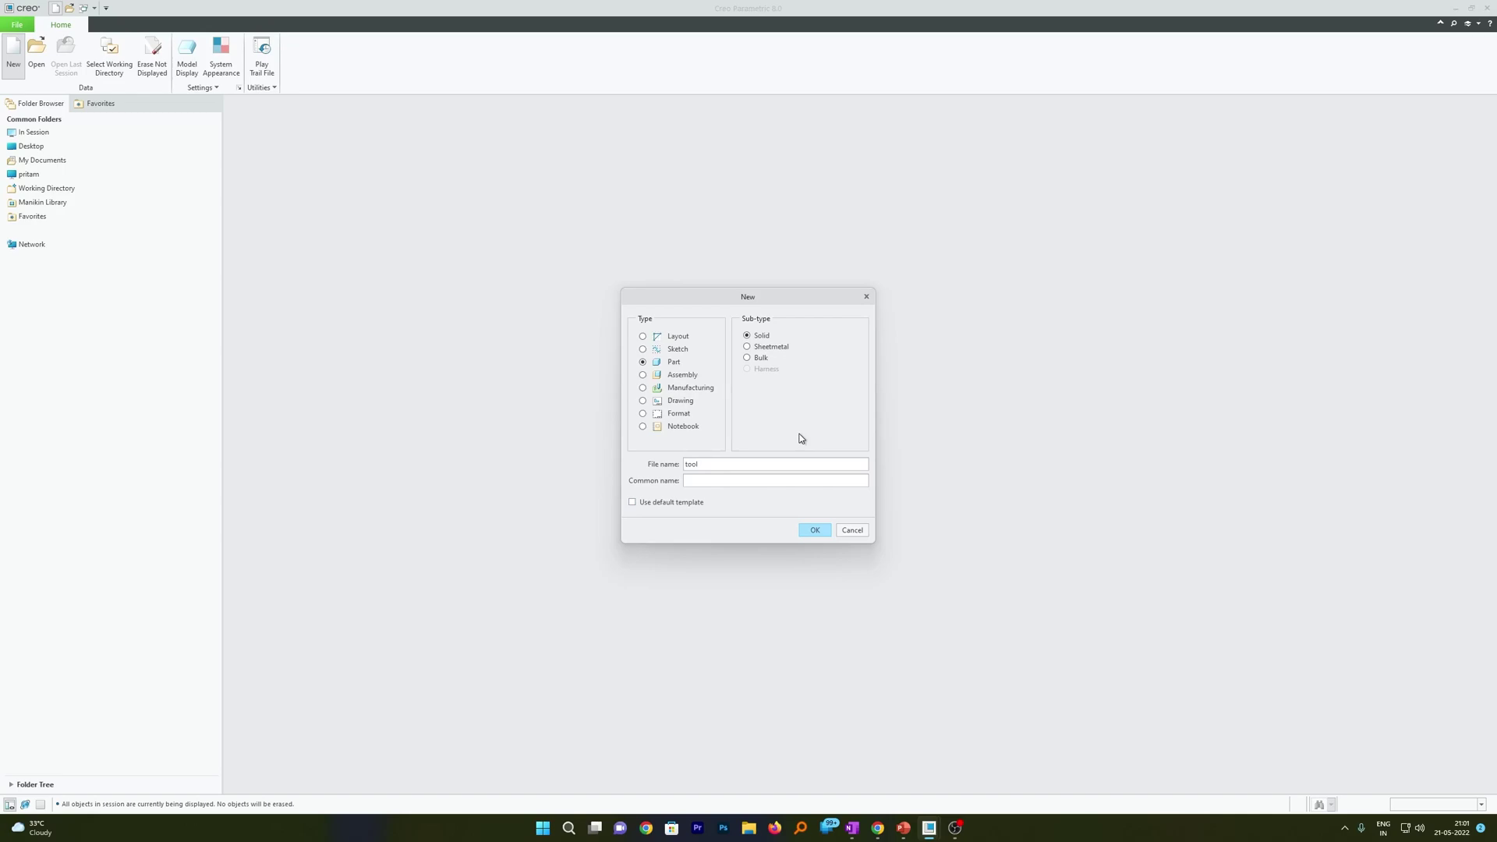
left_click(815, 531)
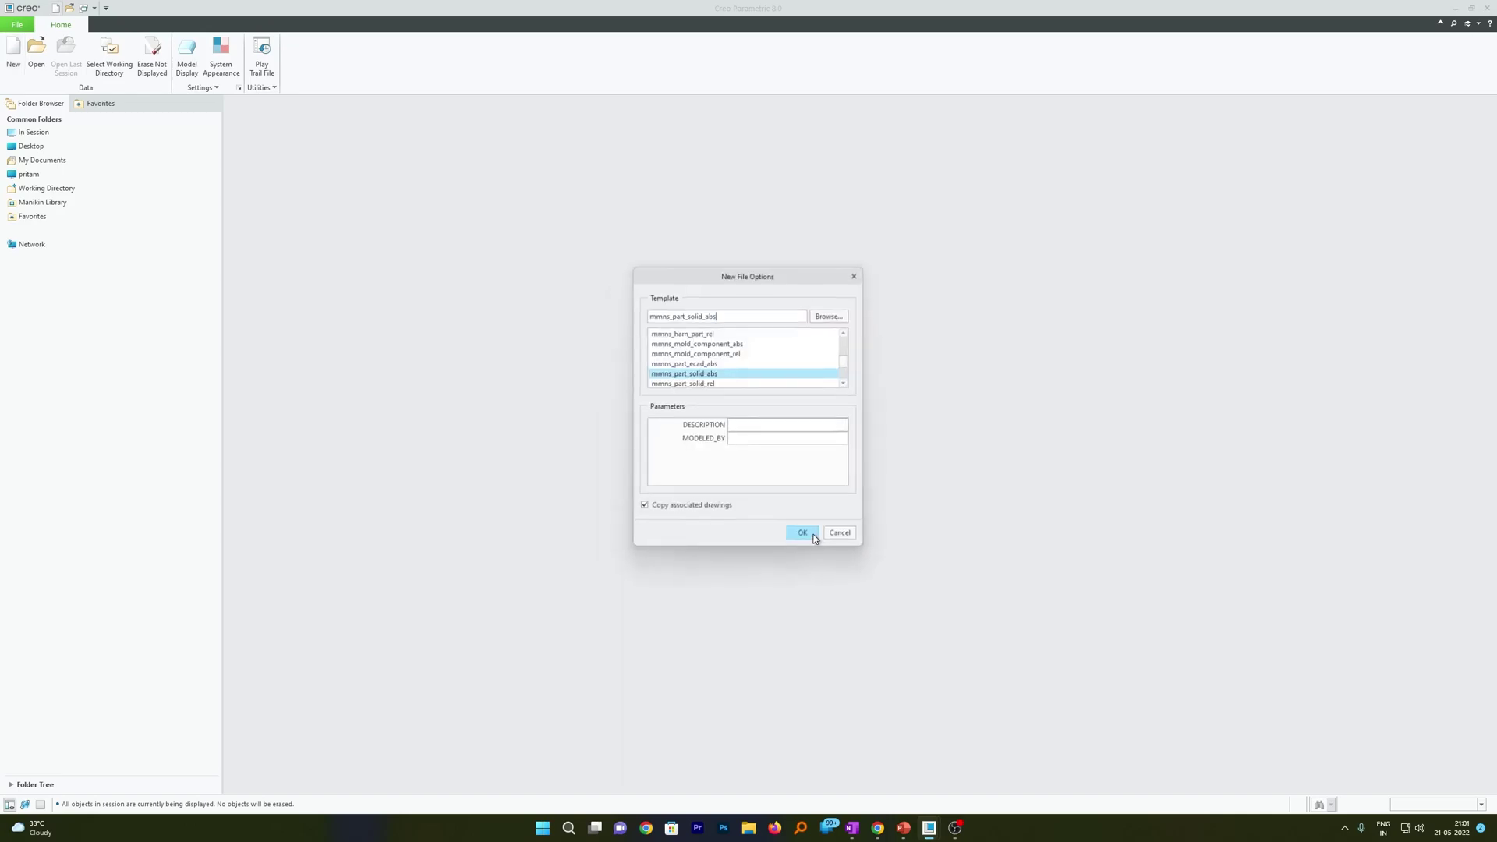
- Create the part from the mmns_part_solid_abs template
left_click(843, 384)
left_click(843, 384)
left_click(843, 385)
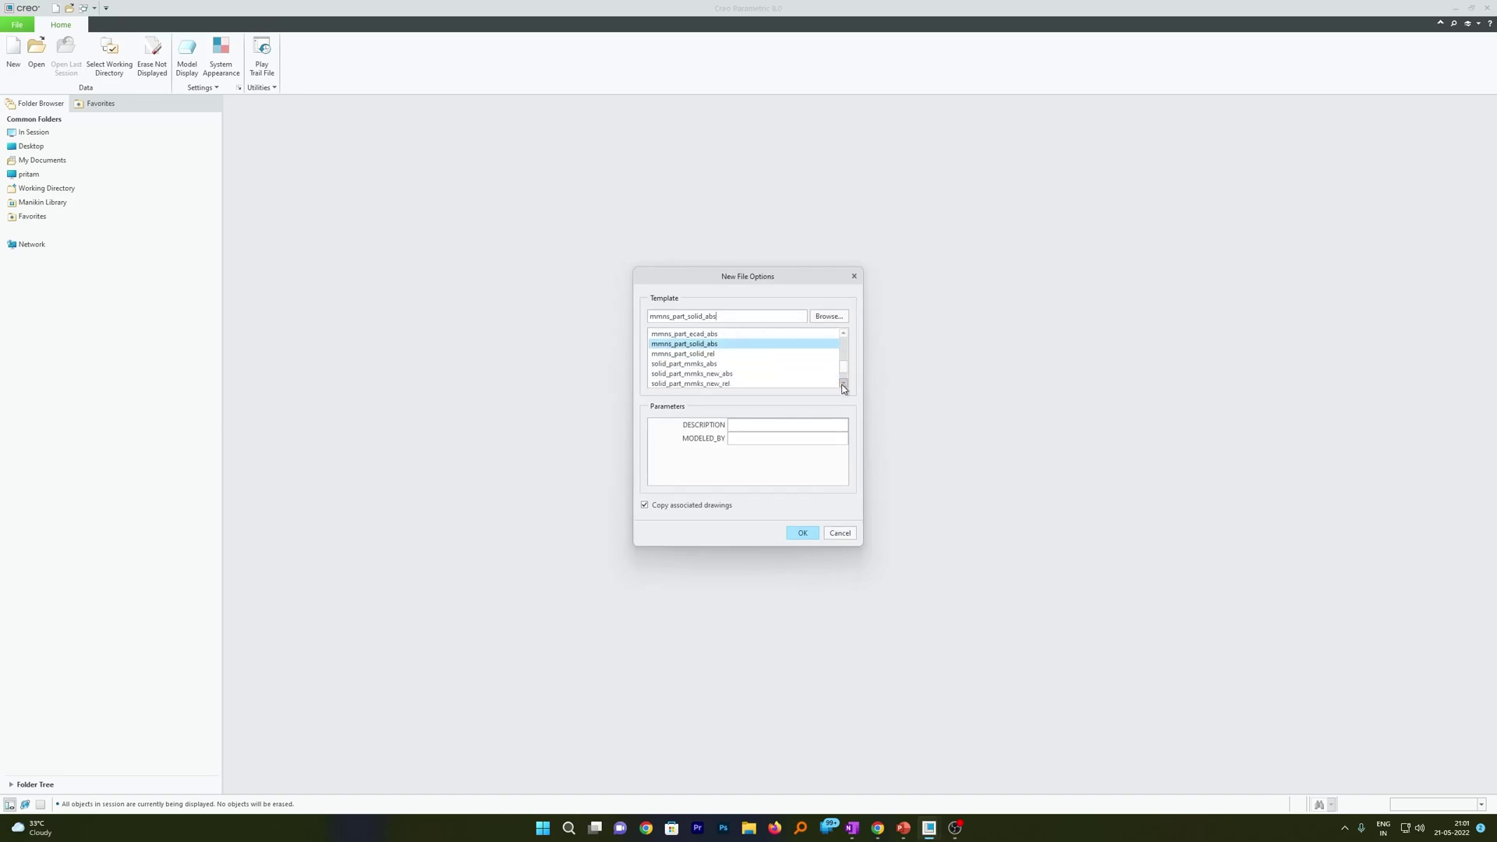
left_click(844, 334)
left_click(844, 334)
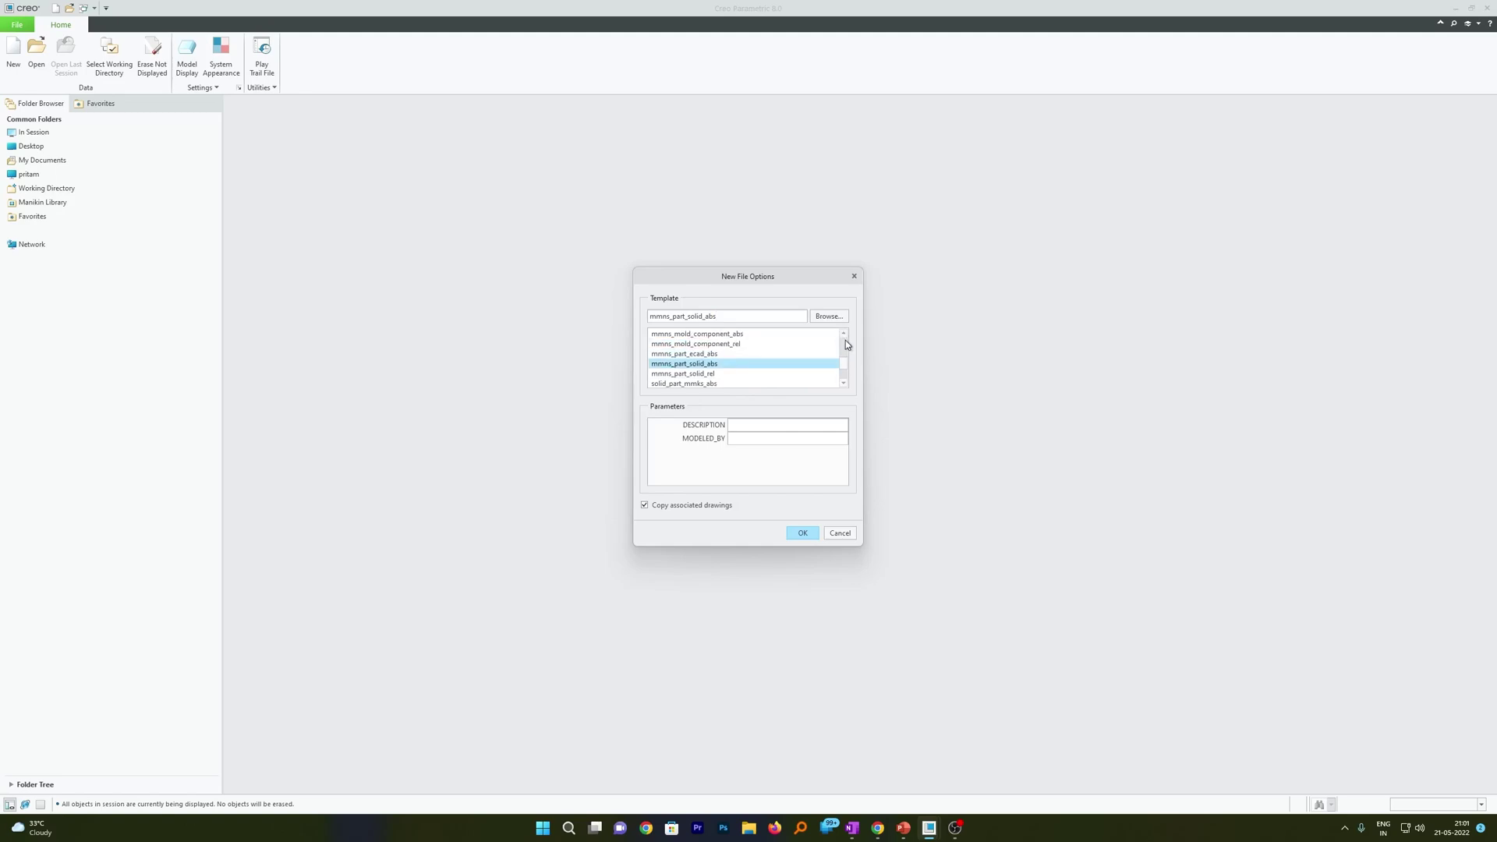
left_click(843, 335)
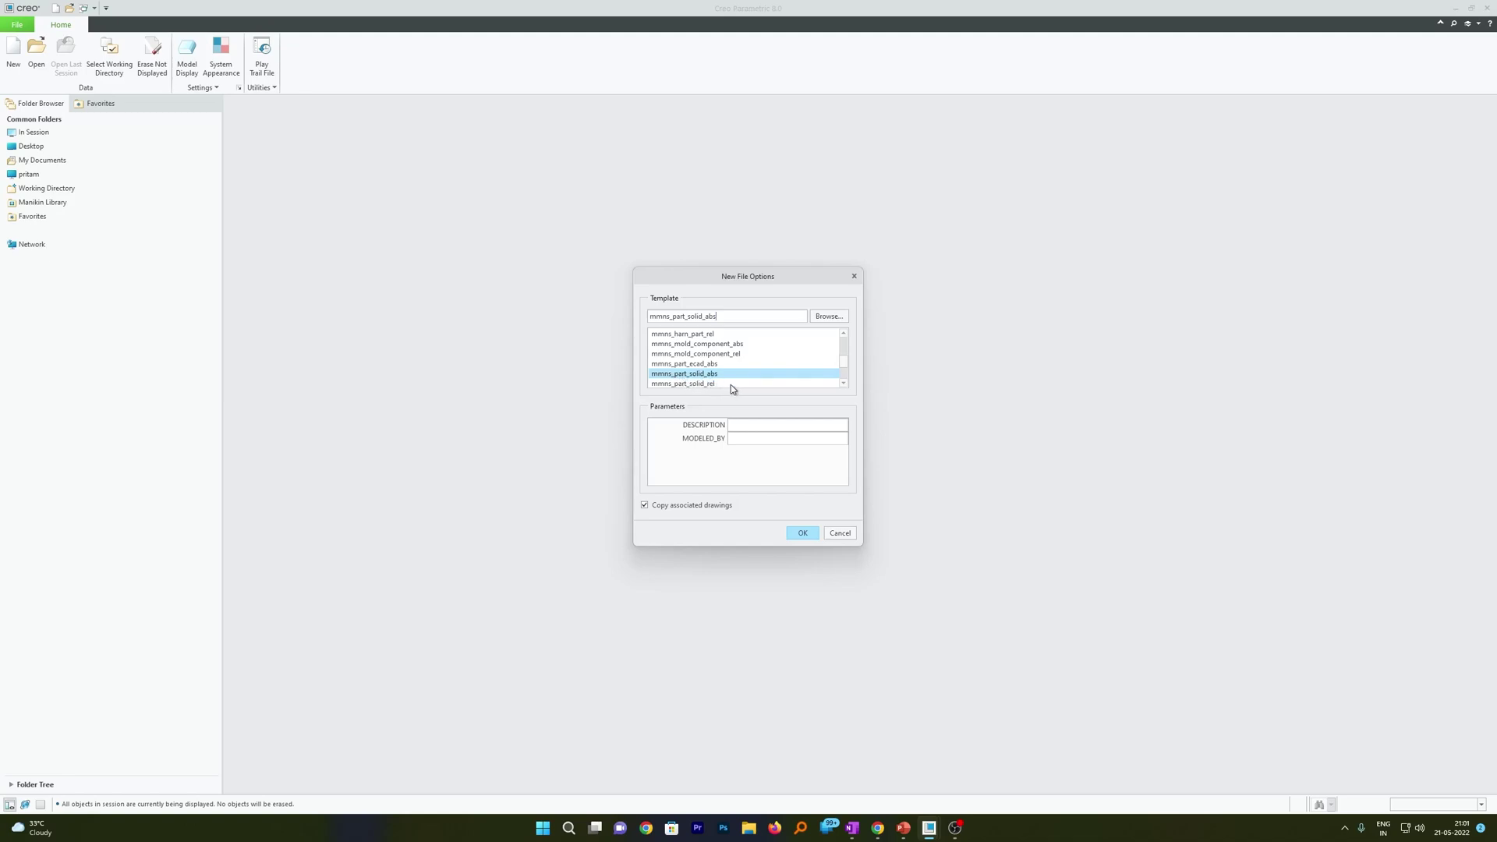
left_click(843, 333)
left_click(843, 334)
left_click(843, 334)
left_click(843, 334)
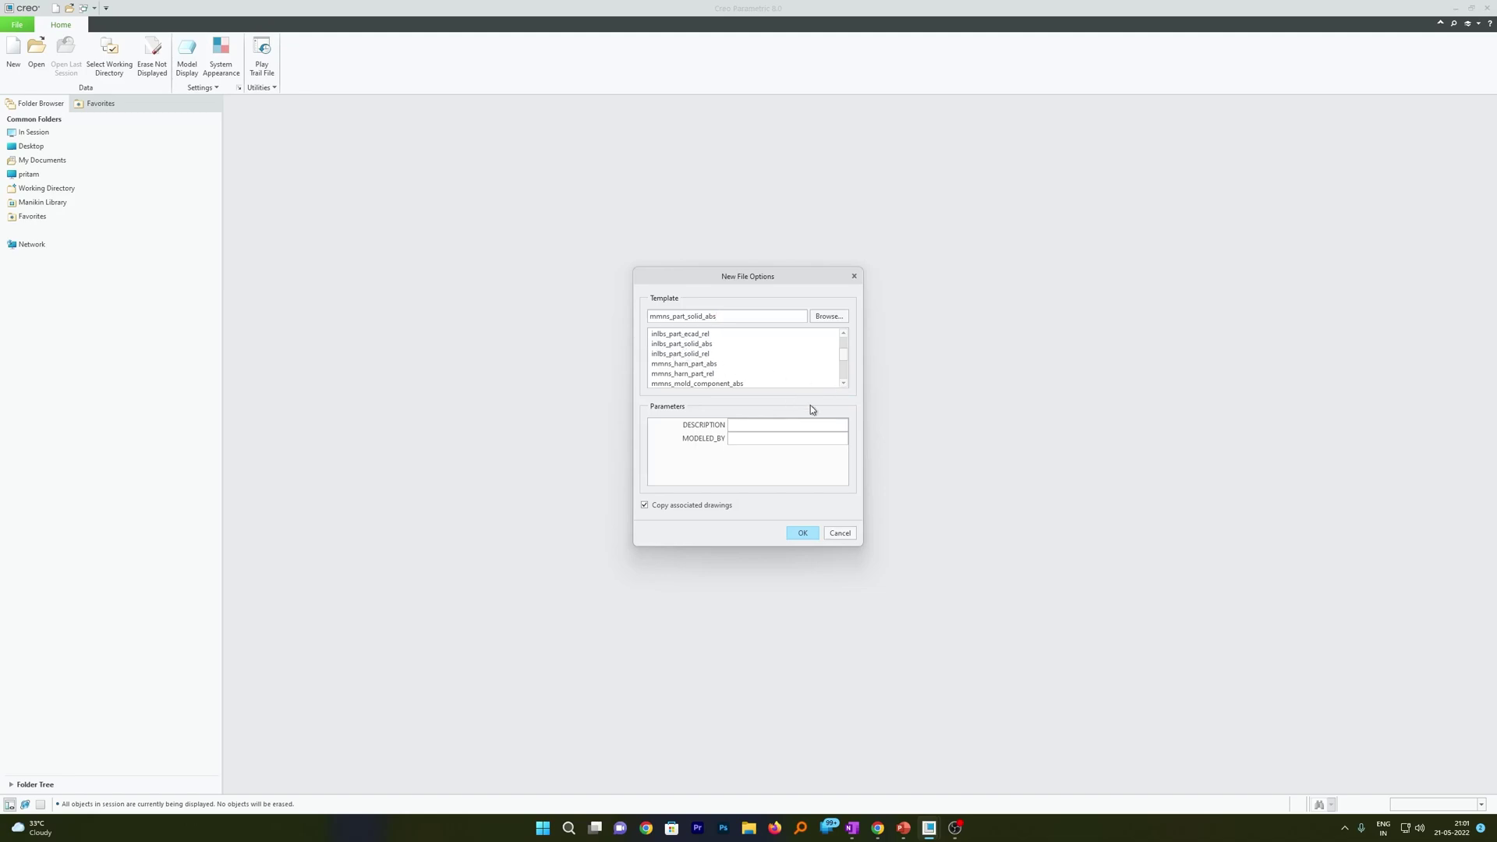
left_click(843, 383)
left_click(843, 383)
left_click(843, 383)
left_click(843, 383)
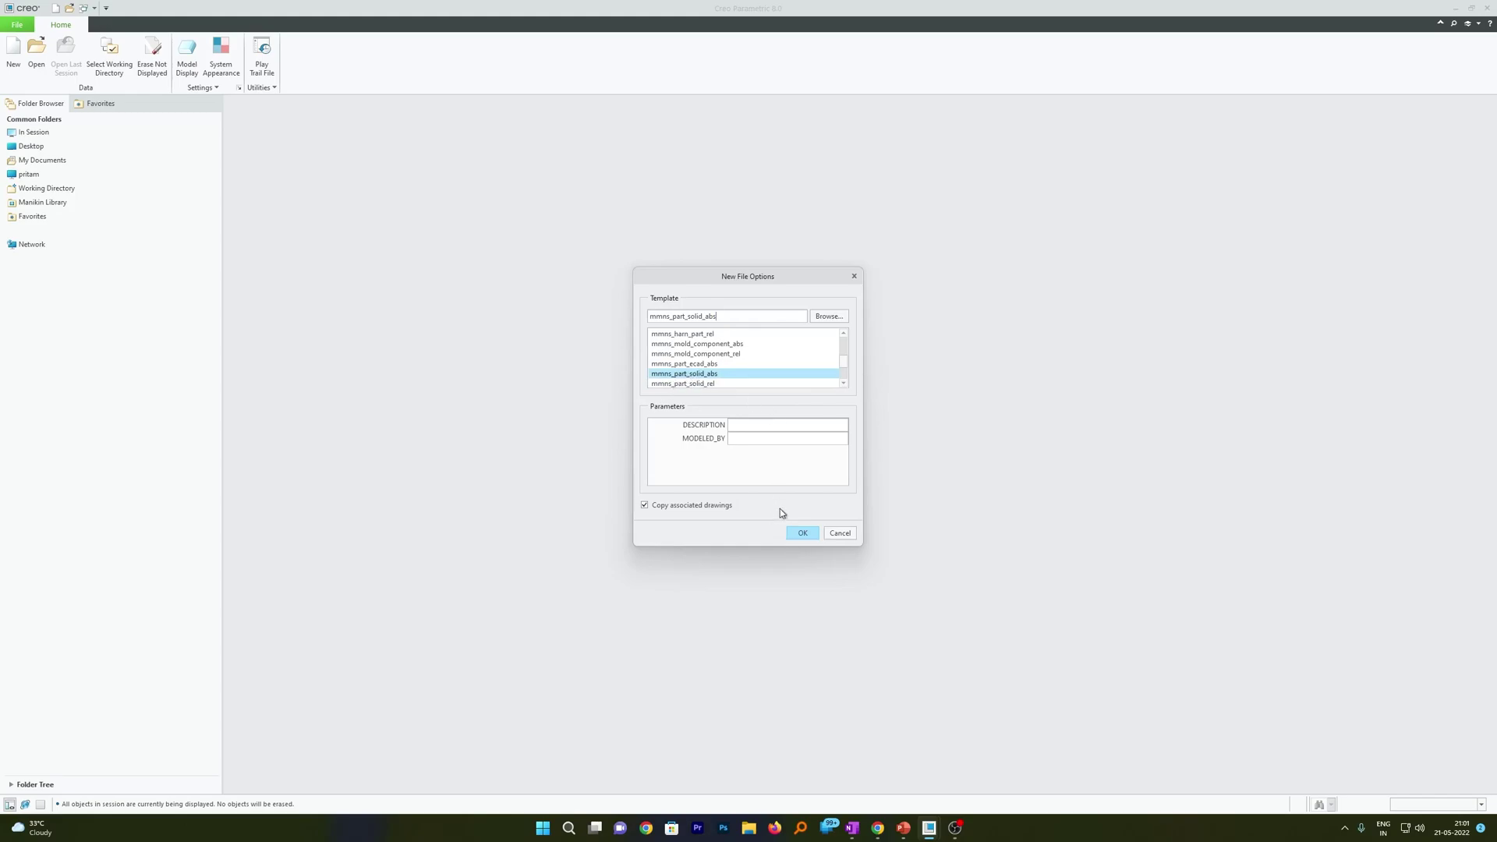
left_click(806, 530)
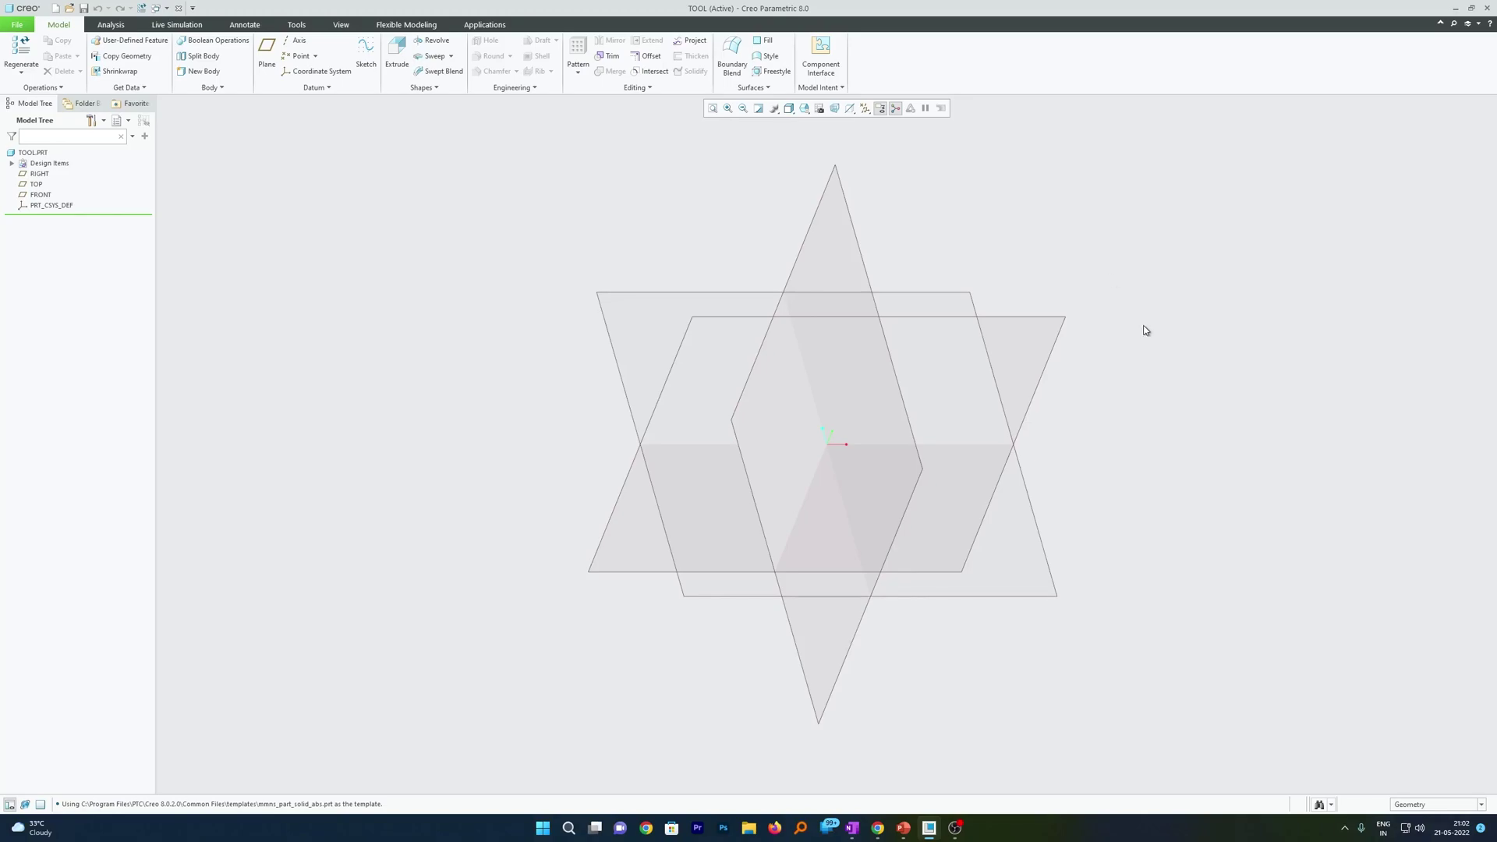
- Start a revolve on the FRONT plane and sketch the tapered handle's half profile, about 221 mm tall, ending in a sloped shoulder at the horizontal reference
left_click(432, 49)
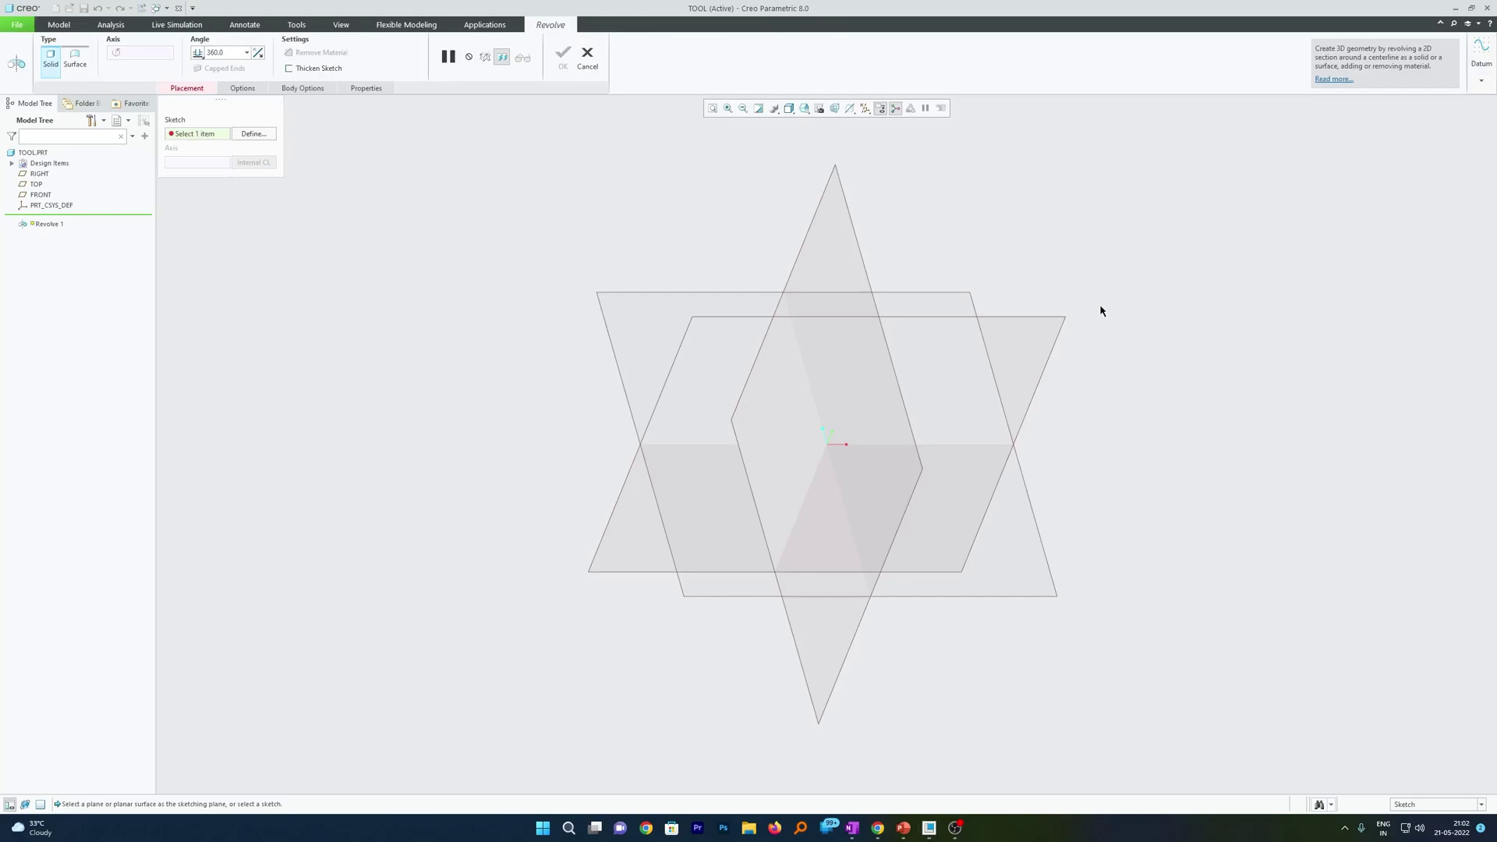
left_click(1063, 314)
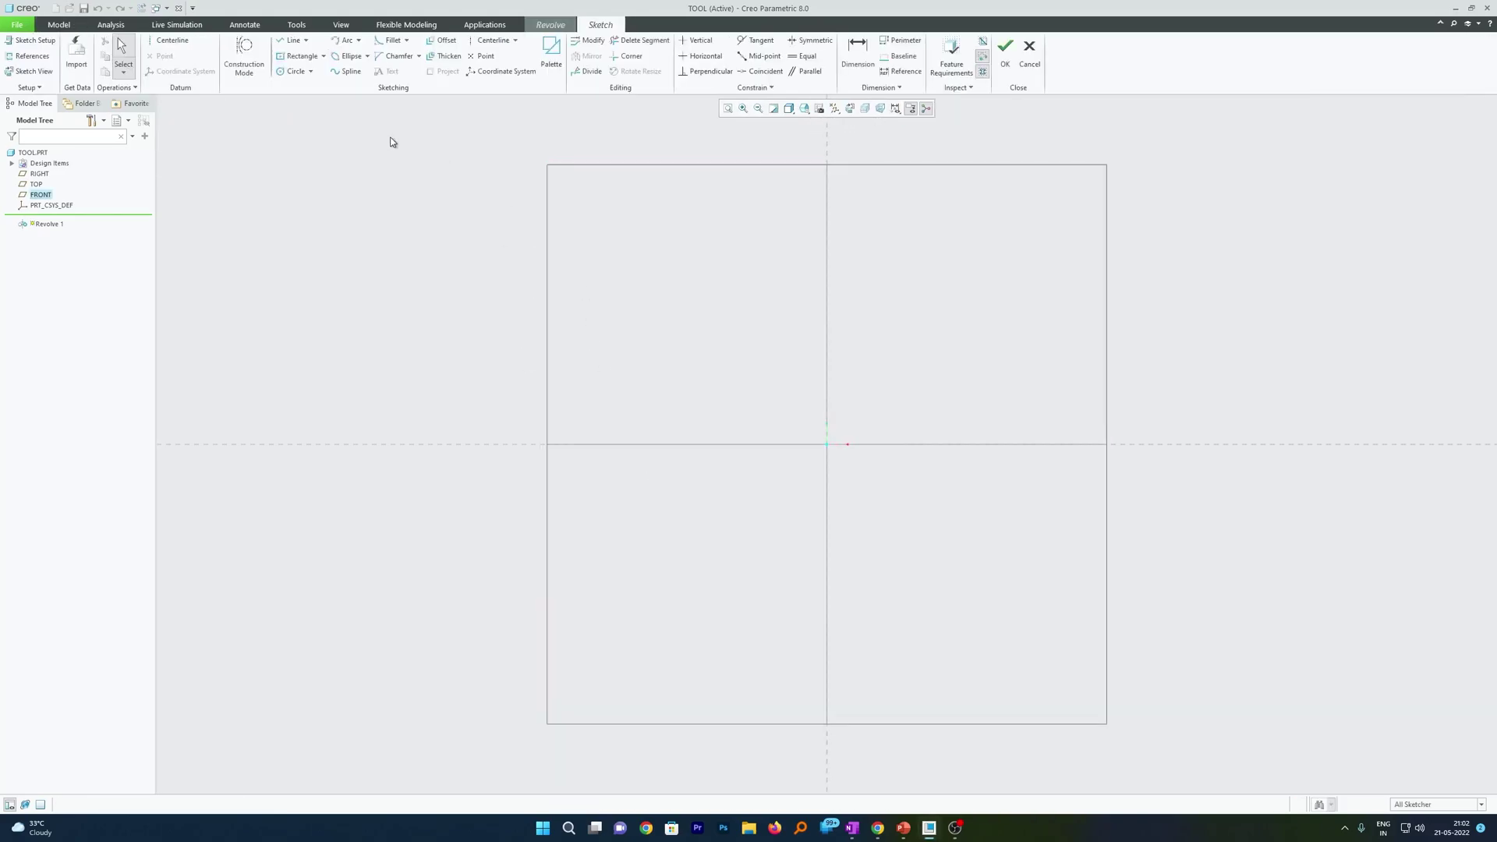
left_click(290, 39)
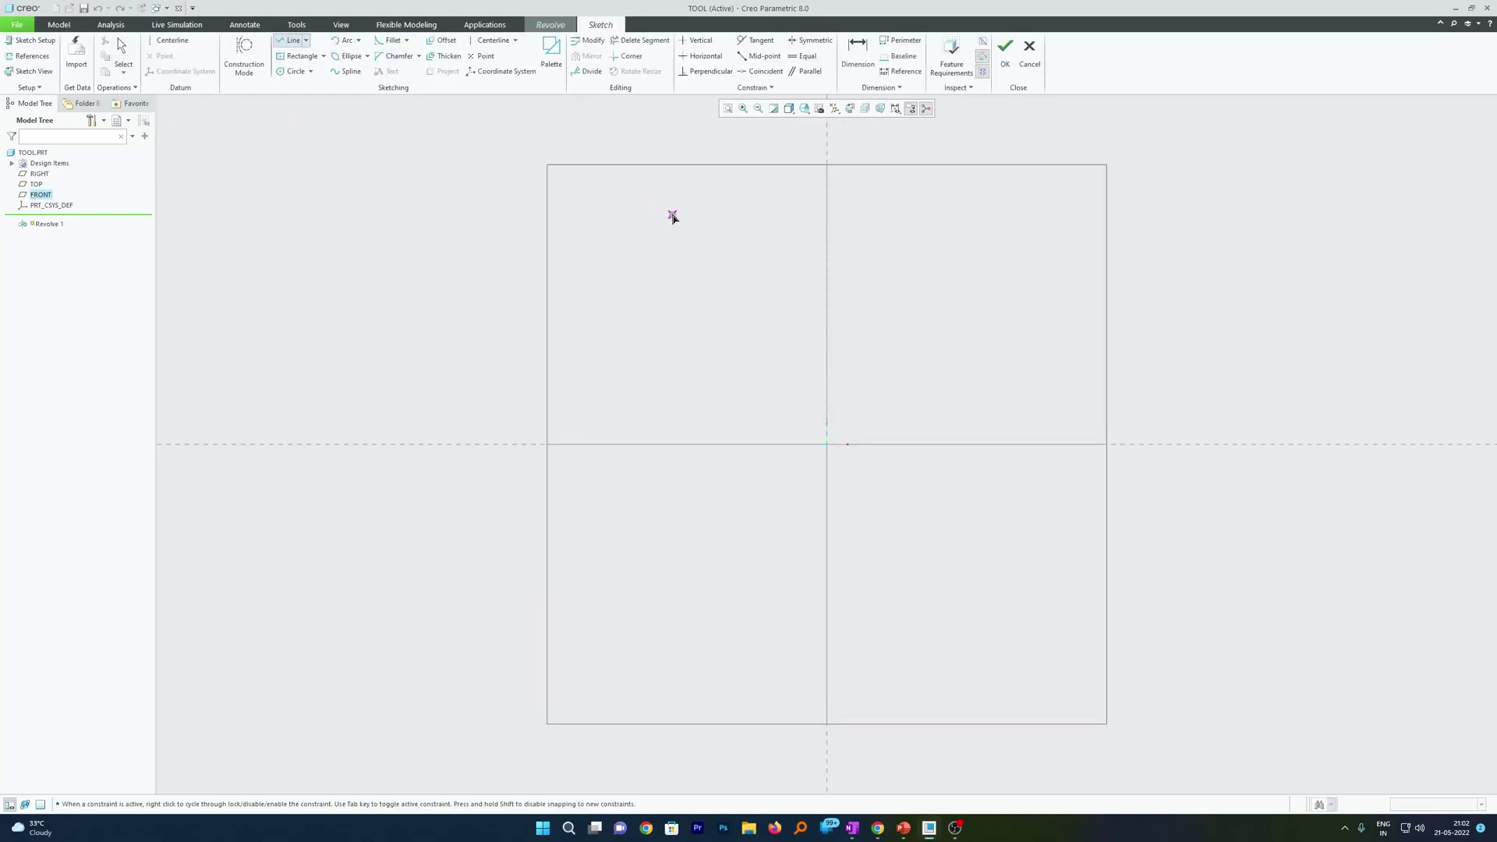
left_click(829, 202)
scroll(866, 294, "up", 3)
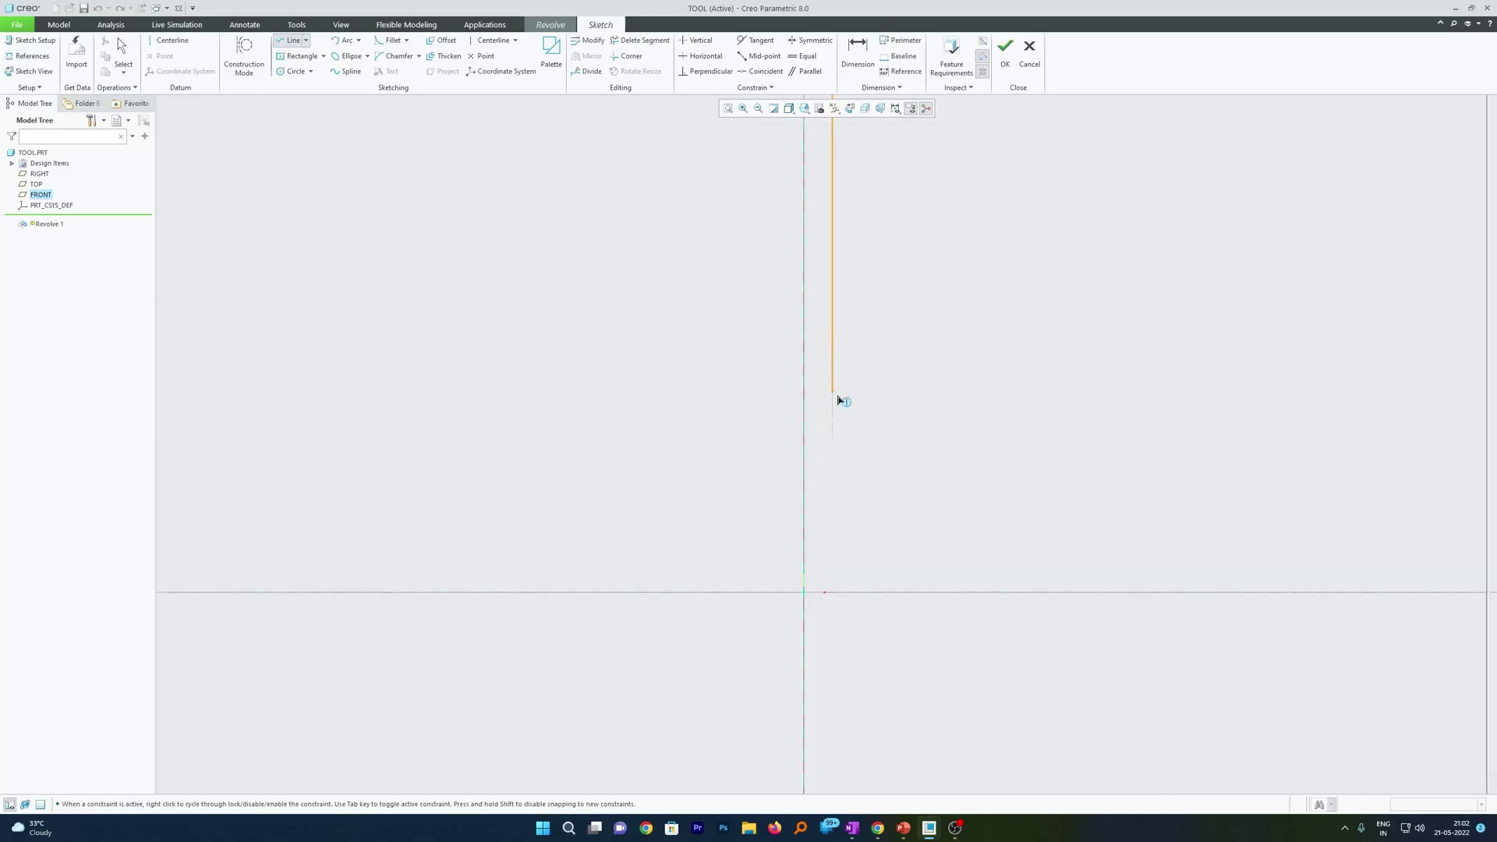
left_click(859, 558)
left_click(824, 592)
- Continue the line chain with a neck about 67 mm long and a short, wider head returning to the vertical reference
middle_click_drag(894, 288, 849, 569)
scroll(843, 564, "up", 5)
scroll(839, 600, "down", 4)
scroll(833, 555, "up", 5)
scroll(818, 446, "down", 4)
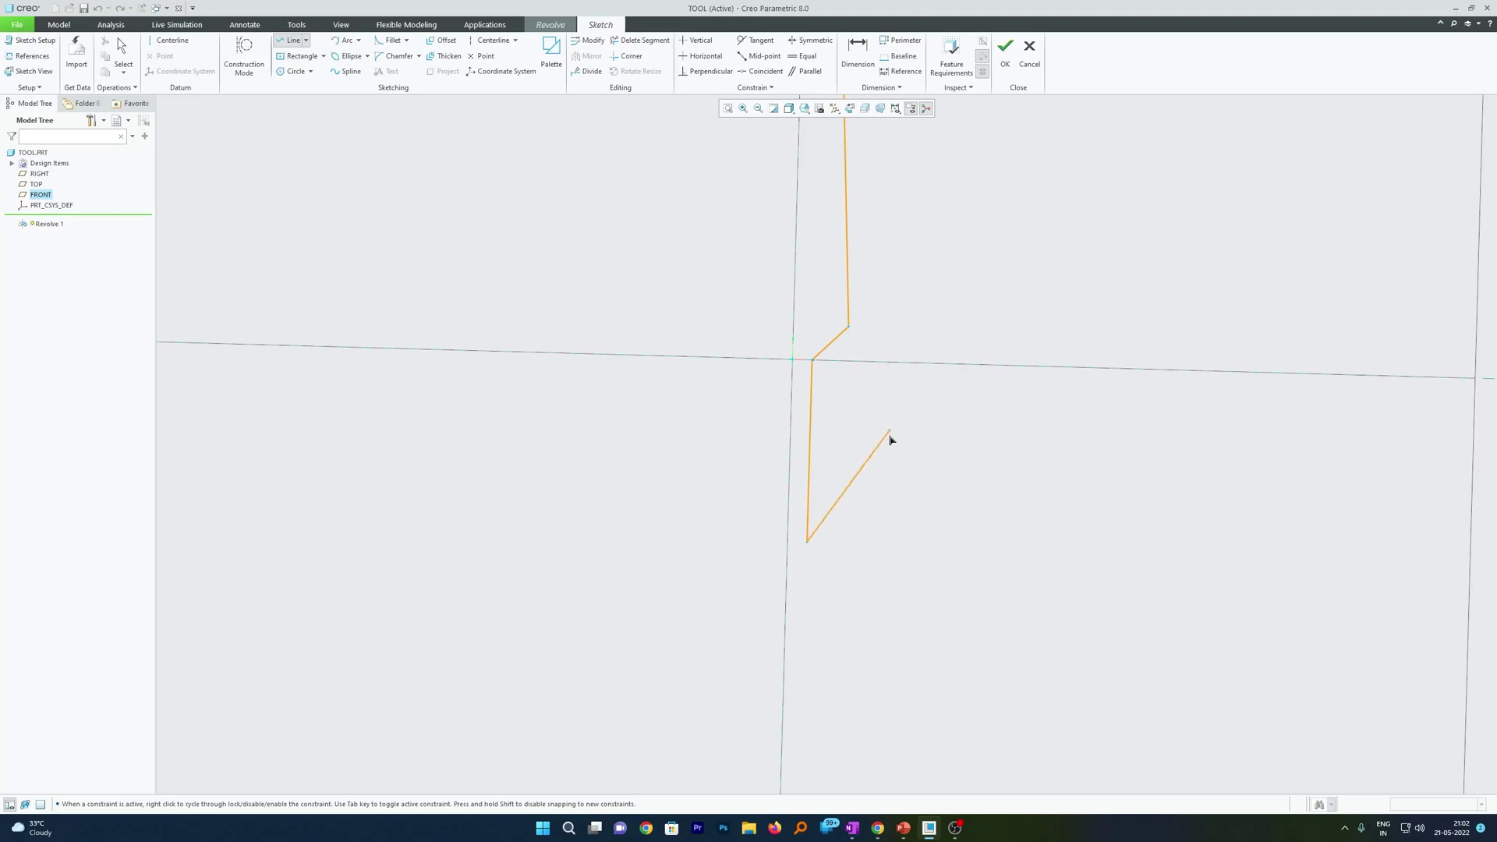
left_click(827, 543)
left_click(789, 573)
scroll(975, 561, "up", 2)
middle_click(941, 581)
middle_click(957, 550)
scroll(797, 567, "up", 3)
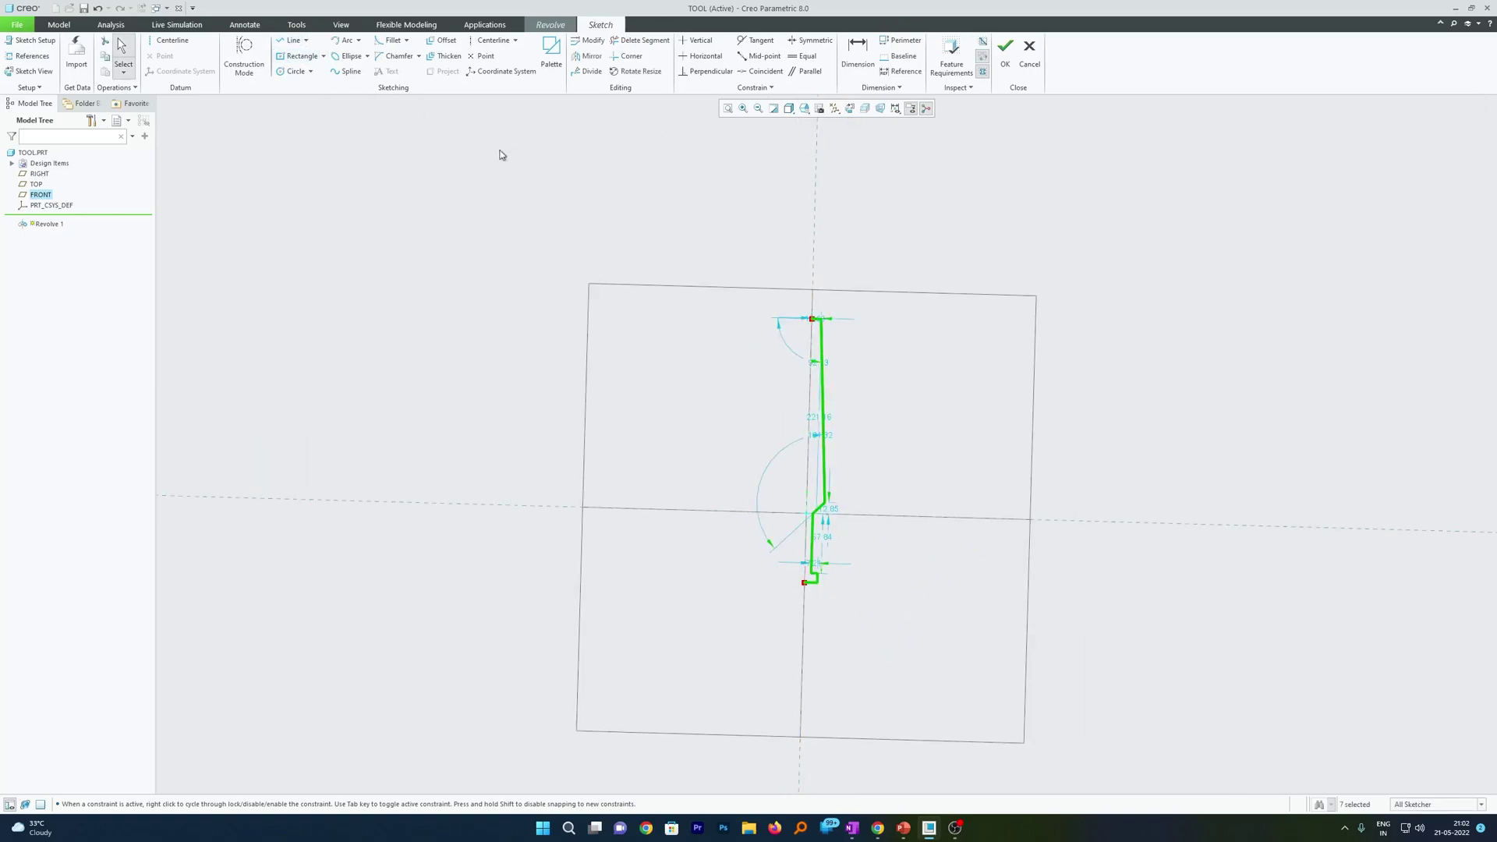
- Close the half profile with a straight line along the vertical reference from its upper end to its lower end
left_click(292, 40)
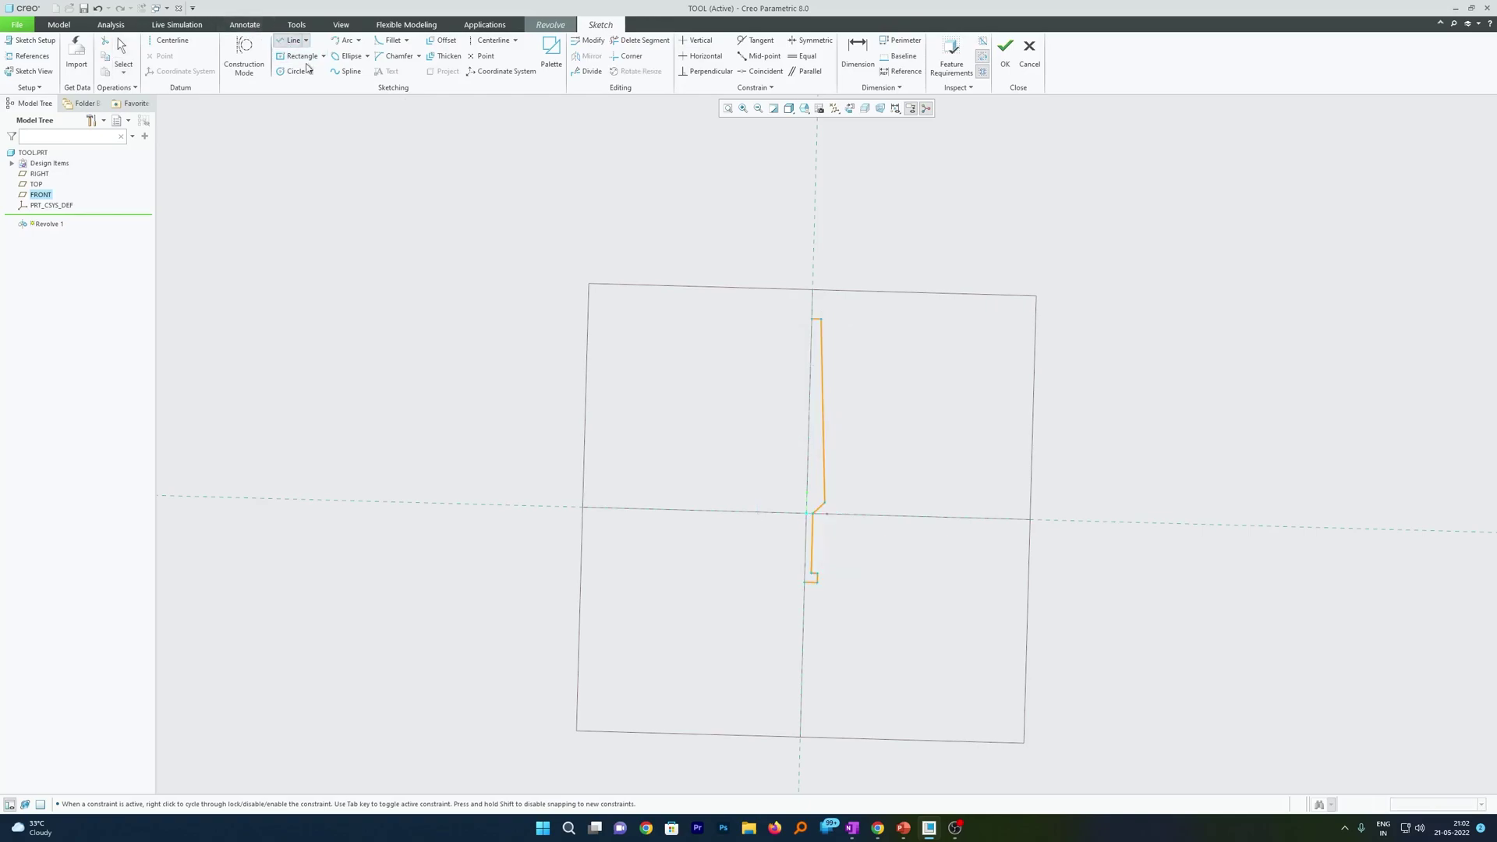
left_click(813, 319)
scroll(858, 577, "down", 6)
middle_click(792, 471)
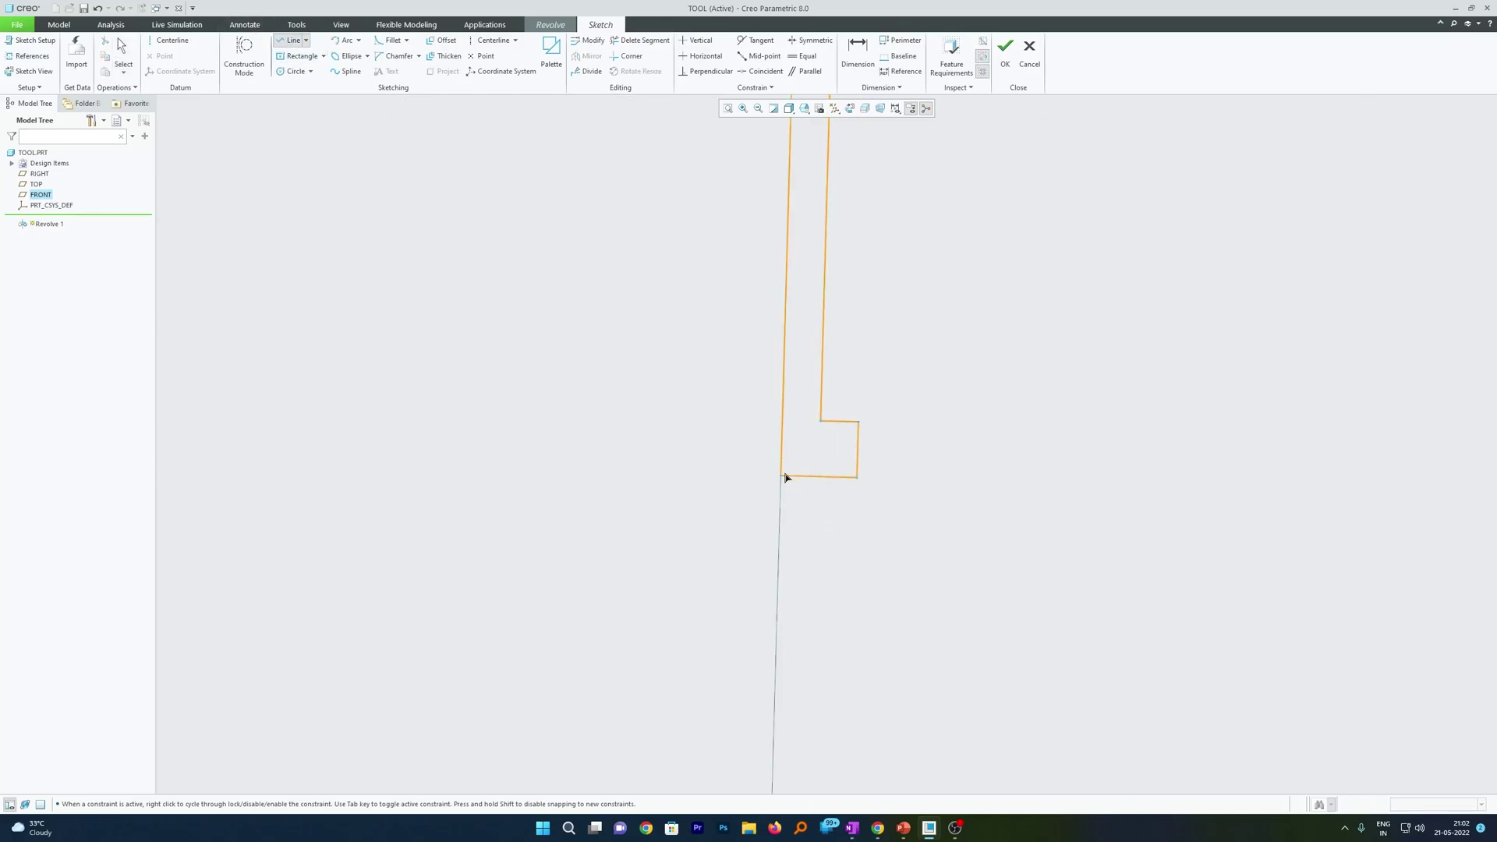
left_click(782, 474)
middle_click(1019, 385)
middle_click(1019, 386)
scroll(838, 605, "up", 6)
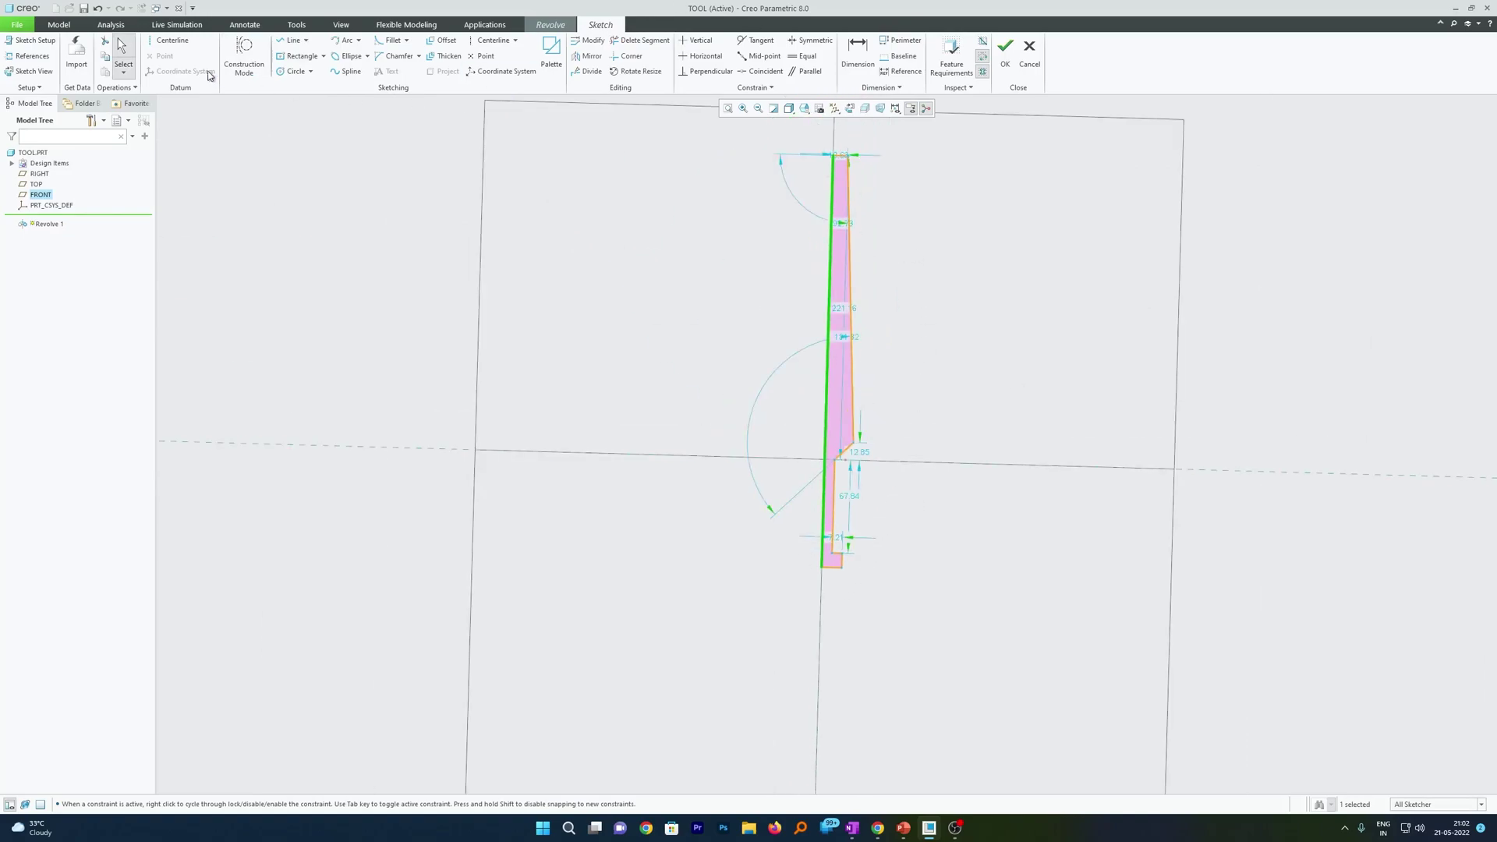
- Add a centerline along the profile's straight closing edge and complete the 360° solid revolve around it
left_click(168, 40)
left_click(828, 361)
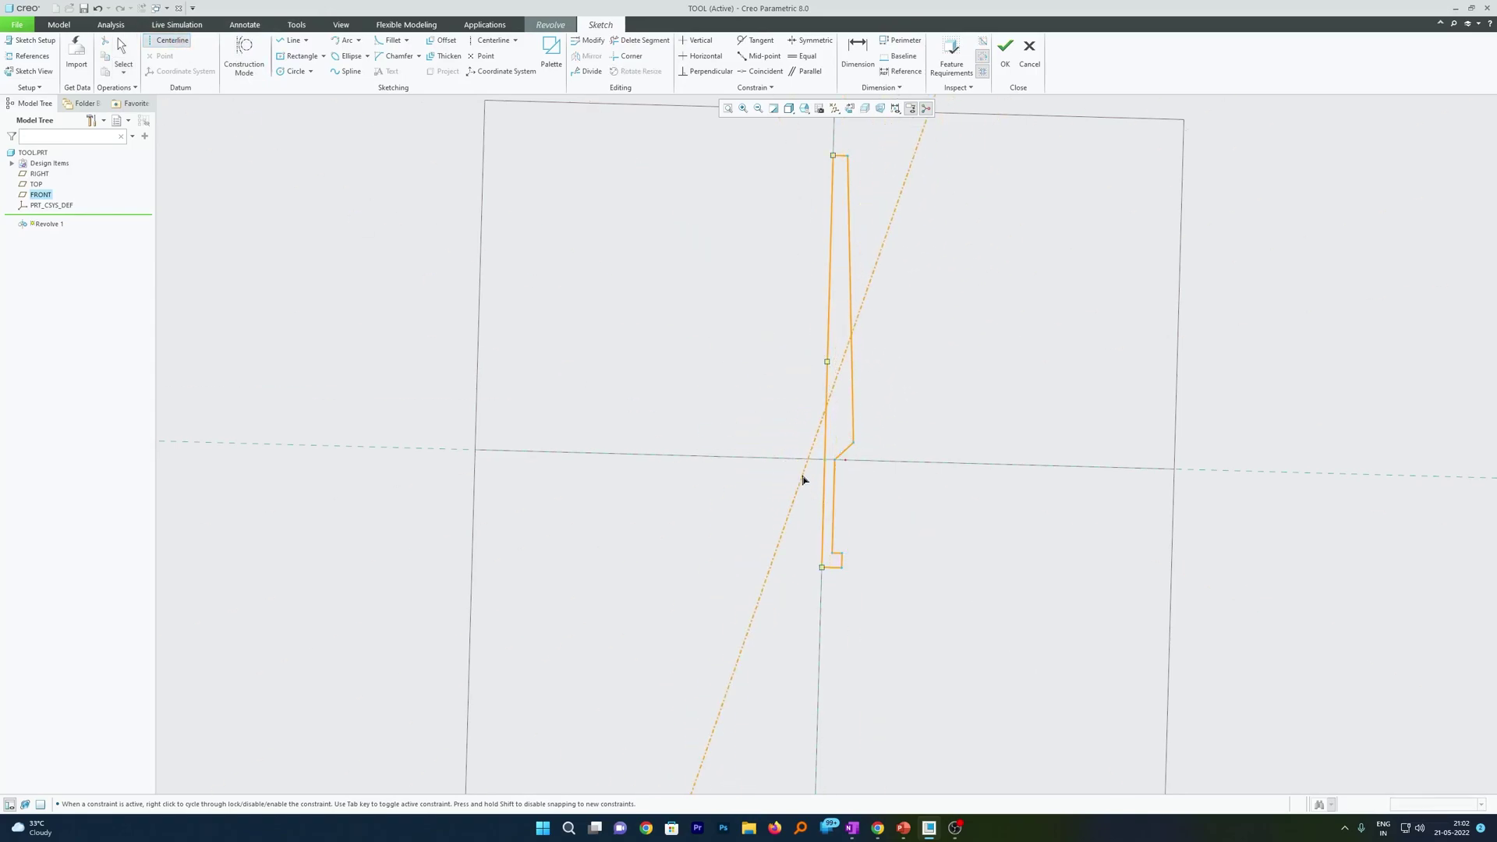
scroll(804, 478, "up", 5)
left_click(852, 351)
middle_click(990, 321)
scroll(817, 499, "down", 5)
left_click(1006, 55)
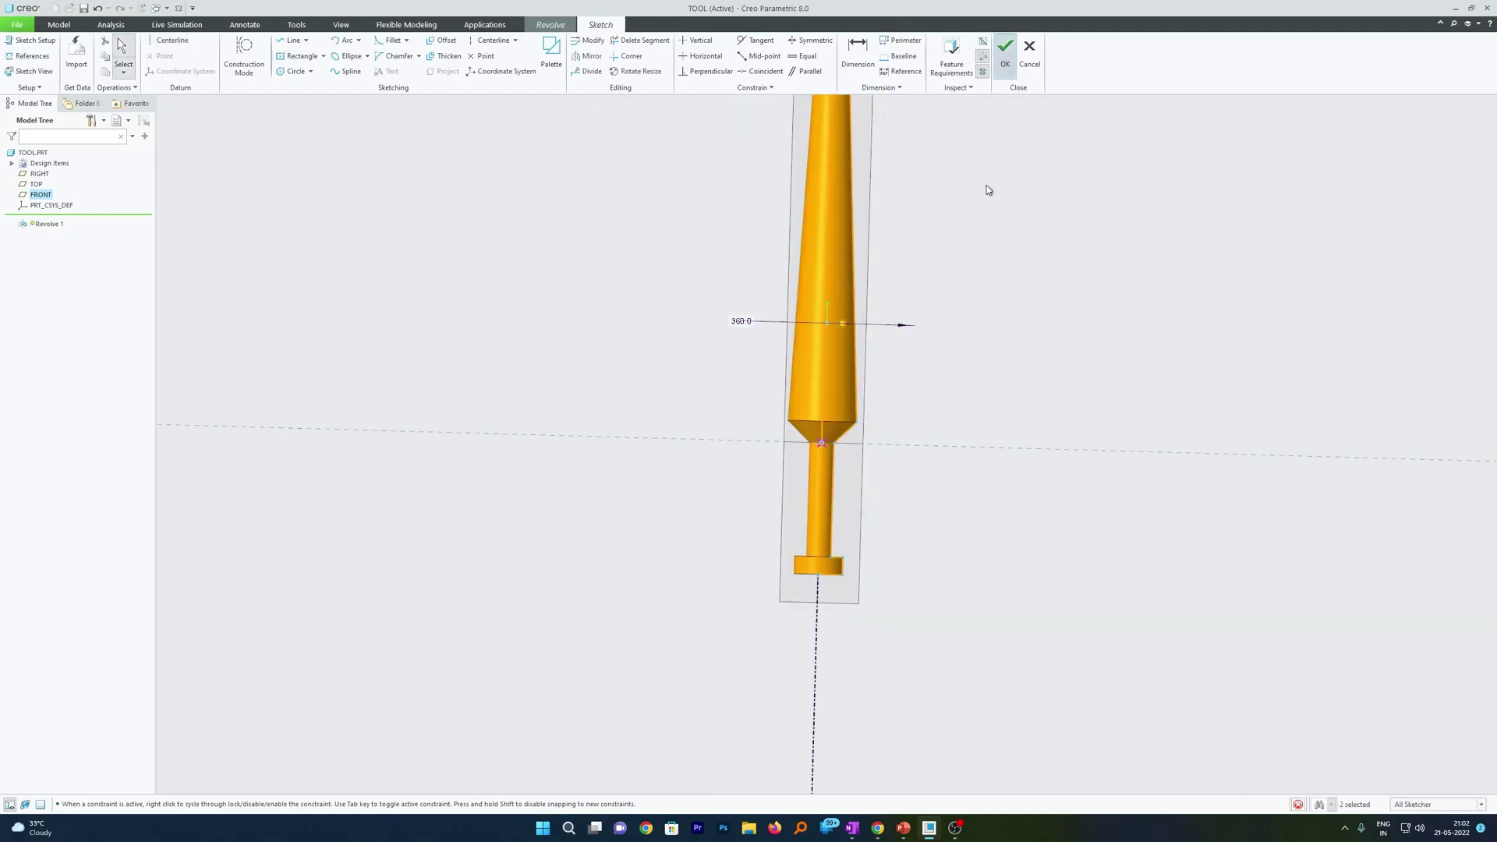
left_click(563, 55)
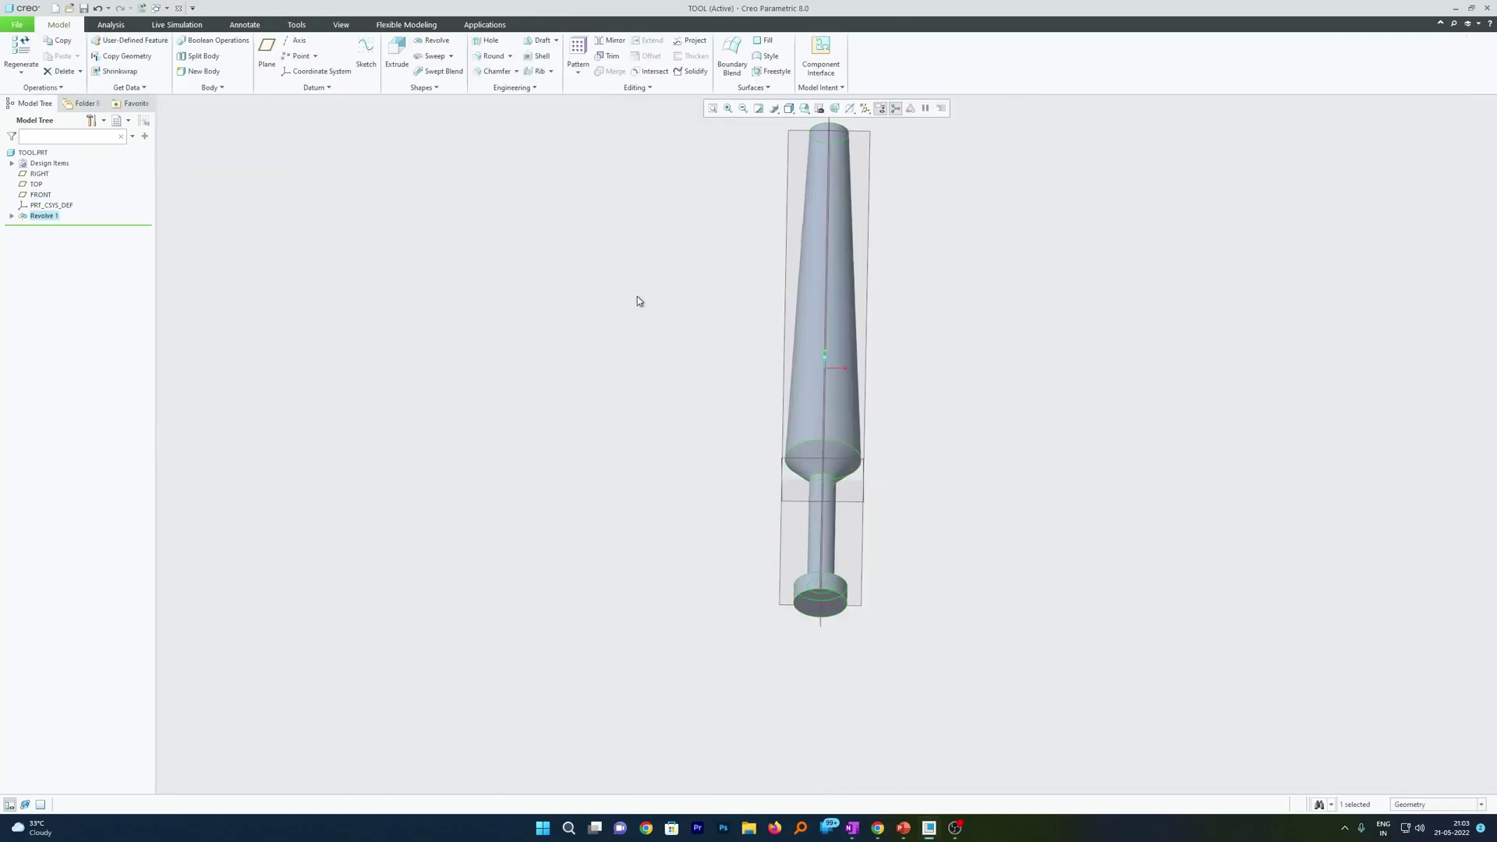
key("ctrl+d")
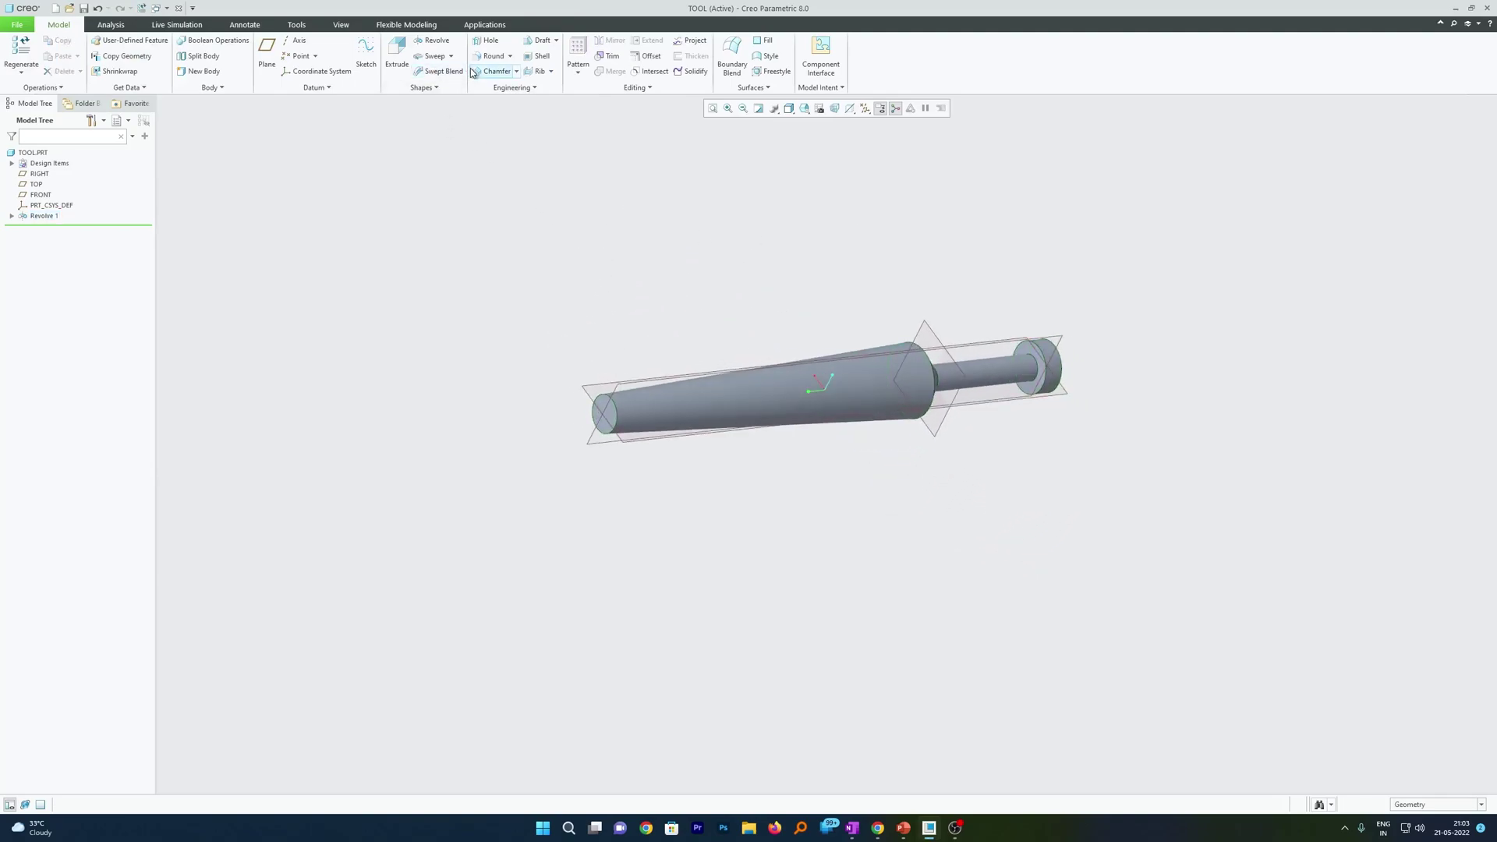
- Round the circular edge at the narrow end of the tapered handle
left_click(492, 56)
scroll(632, 456, "up", 5)
left_click(578, 272)
scroll(605, 460, "down", 5)
middle_click(623, 256)
middle_click_drag(623, 255, 581, 242)
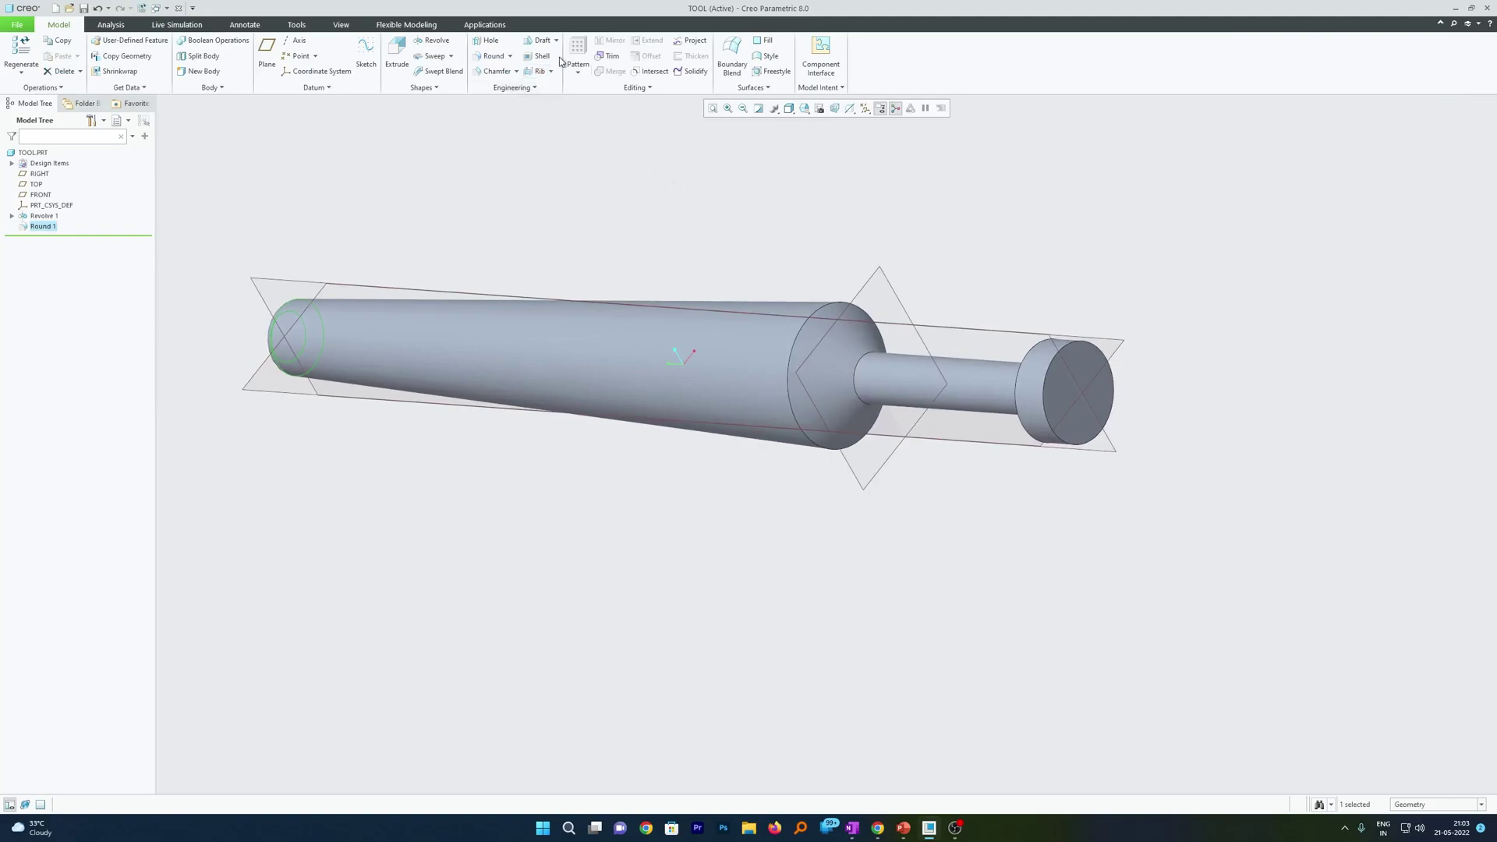
- Round the circular edge at the wide end of the handle, where the taper meets the sloped shoulder
left_click(491, 56)
left_click(832, 308)
scroll(809, 224, "down", 3)
middle_click(809, 258)
mouse_move(808, 257)
middle_mouse_down()
mouse_move(829, 265)
mouse_move(849, 450)
mouse_move(619, 301)
mouse_move(796, 331)
mouse_move(1142, 291)
middle_mouse_up()
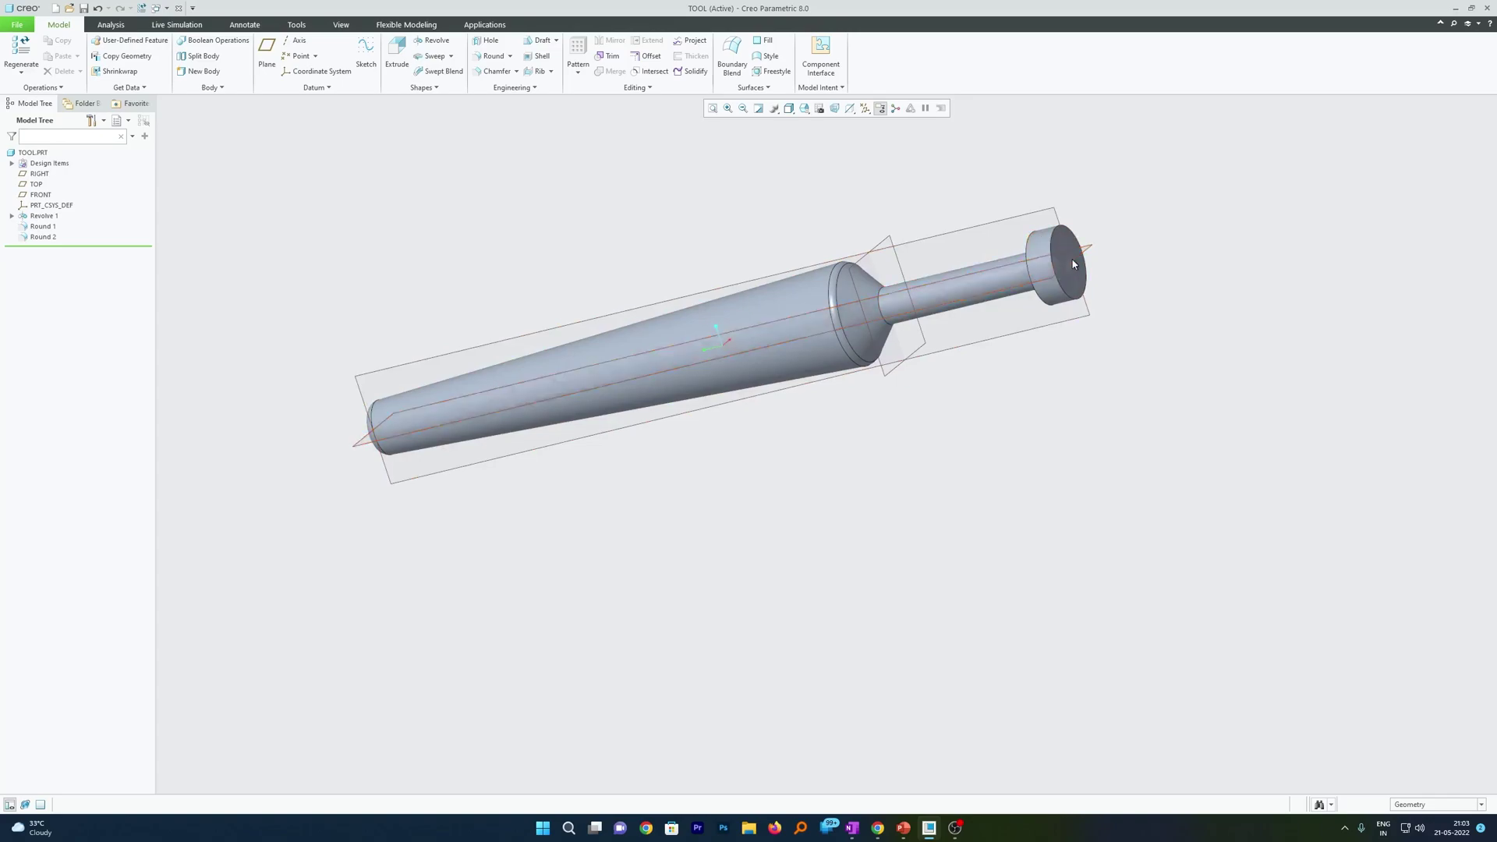
- Add a new body named Body 2 to the part
mouse_move(1073, 259)
middle_mouse_down()
mouse_move(1101, 259)
mouse_move(880, 297)
mouse_move(952, 311)
mouse_move(996, 145)
mouse_move(876, 224)
mouse_move(759, 209)
middle_mouse_up()
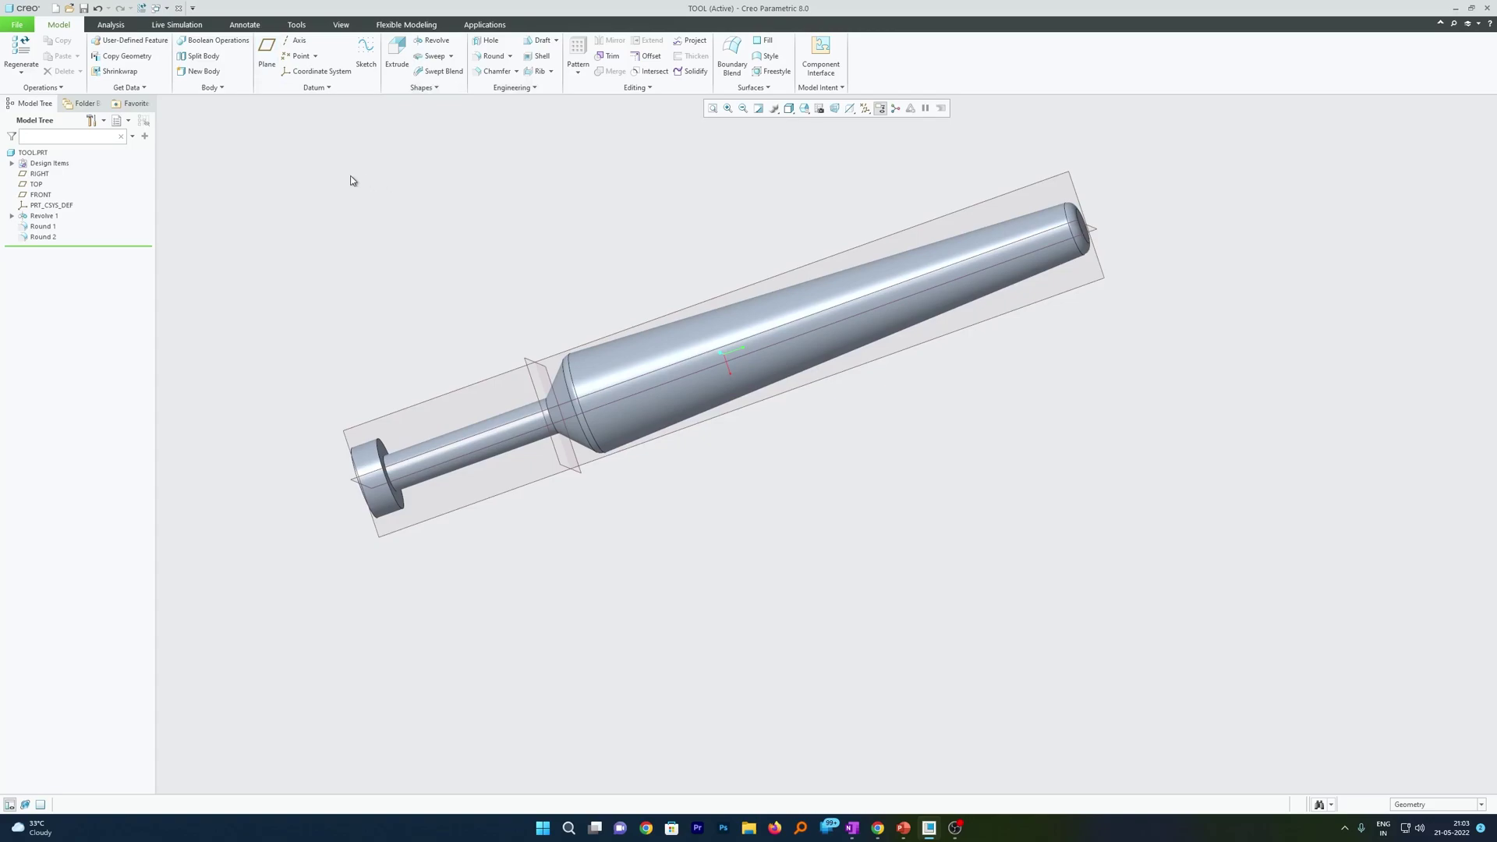
left_click(205, 71)
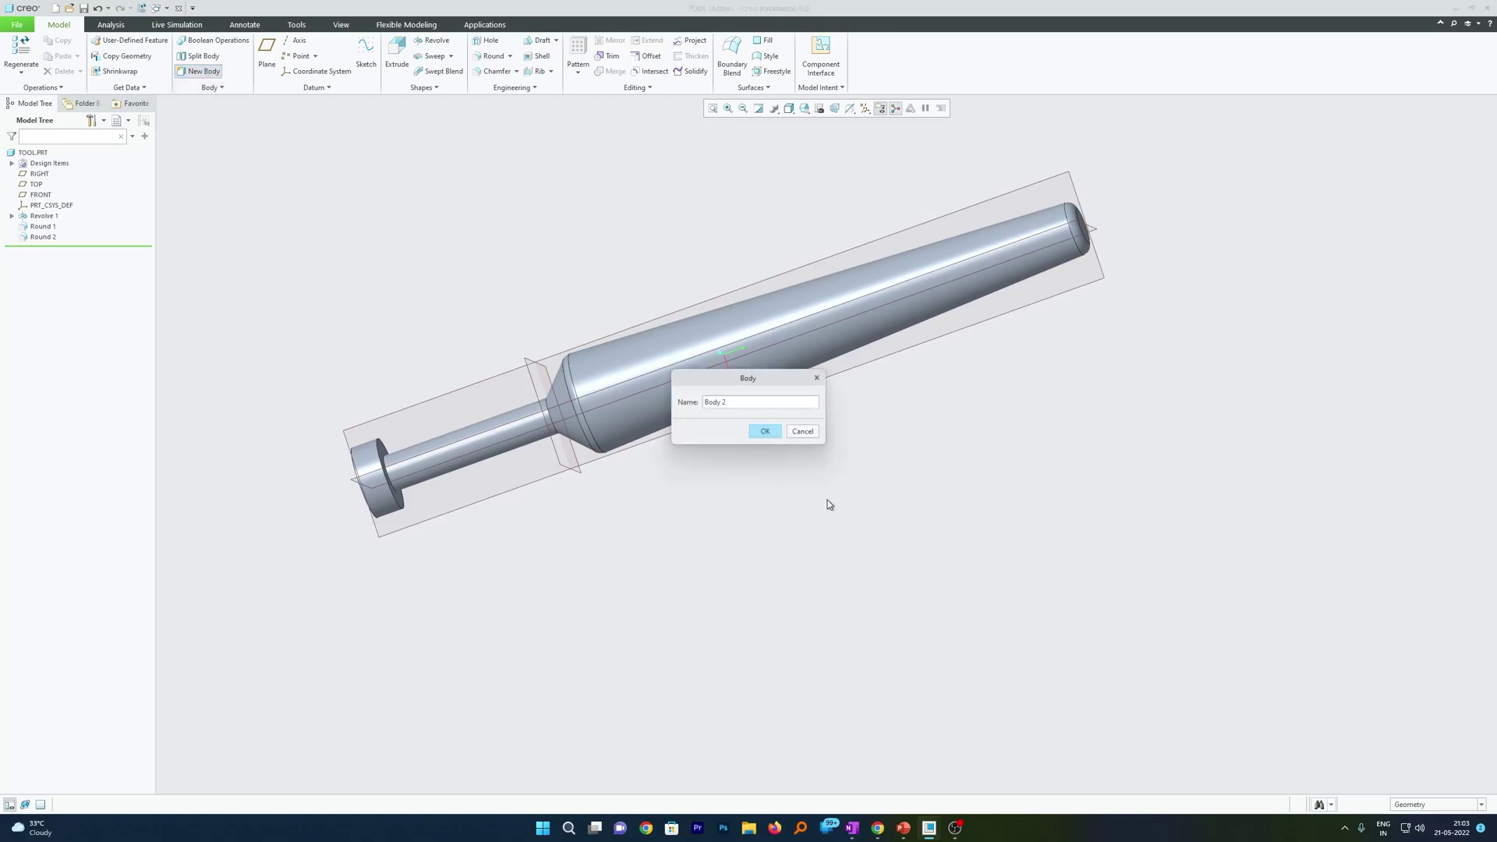
left_click(763, 432)
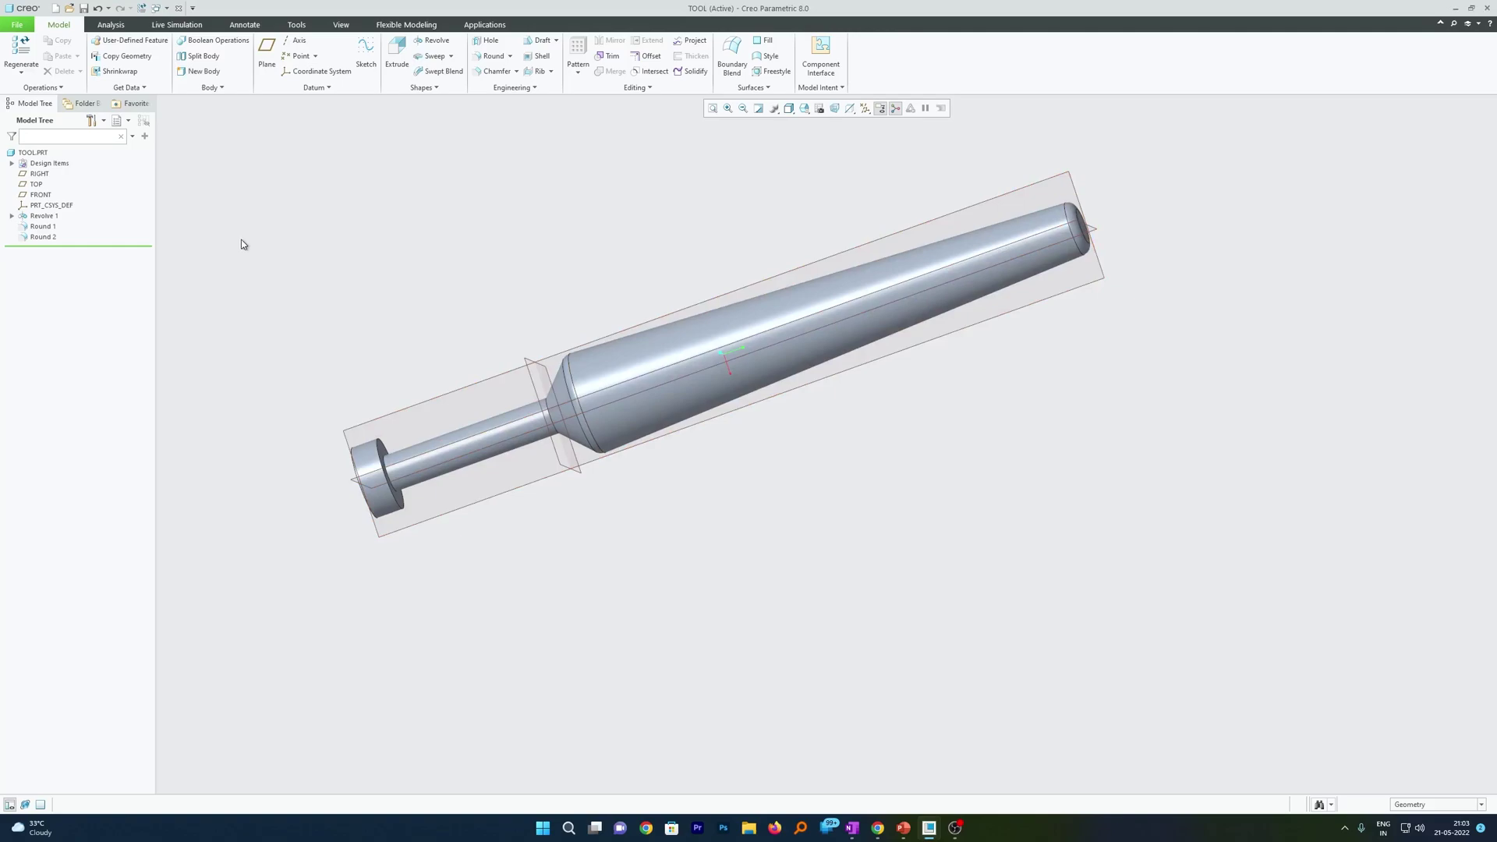
left_click(12, 216)
left_click(11, 216)
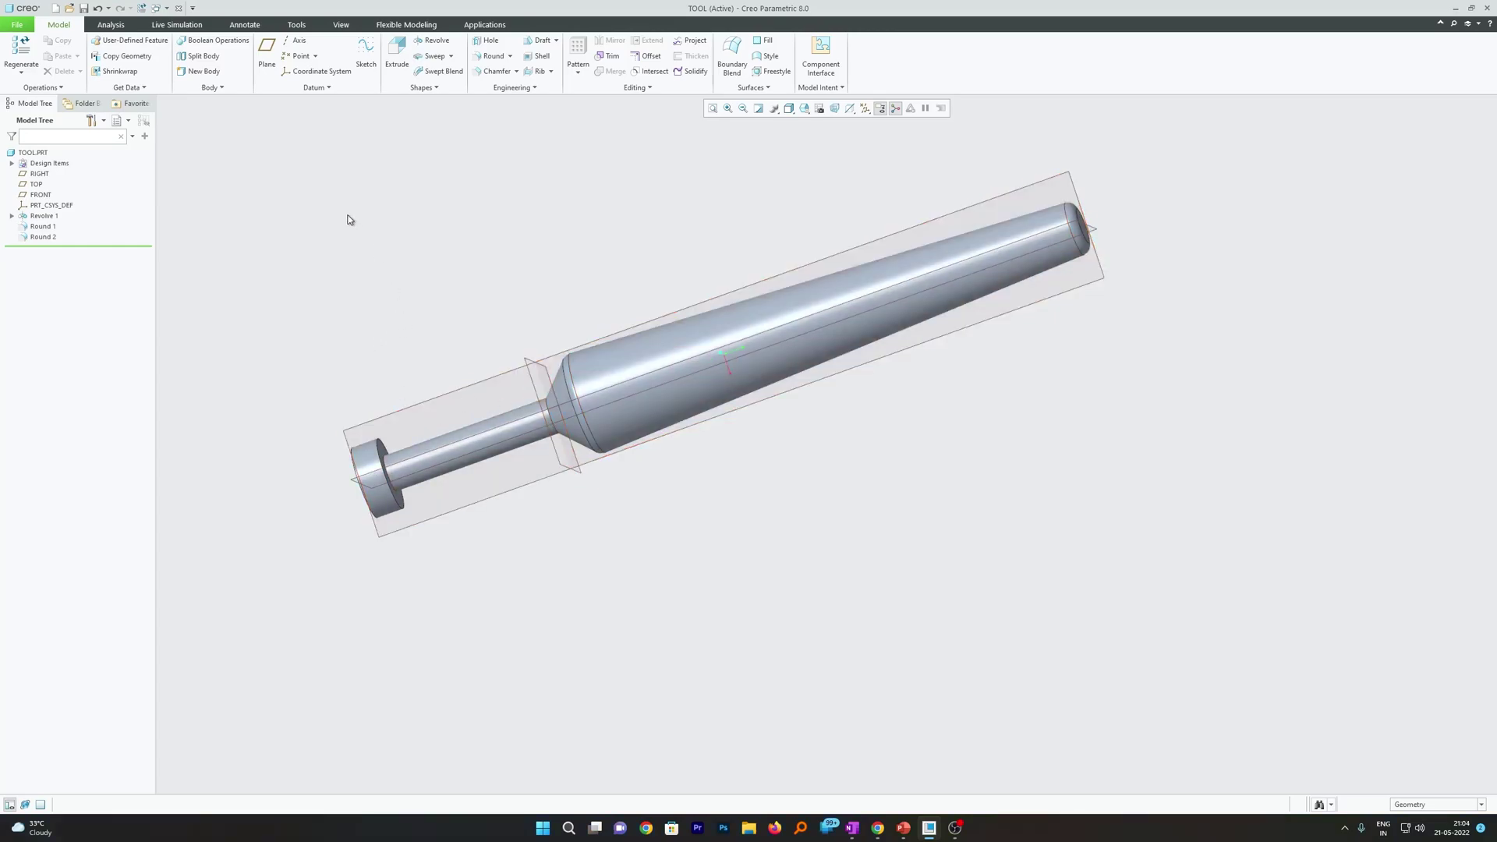
middle_click_drag(365, 194, 499, 193, "shift")
middle_click_drag(254, 122, 253, 87)
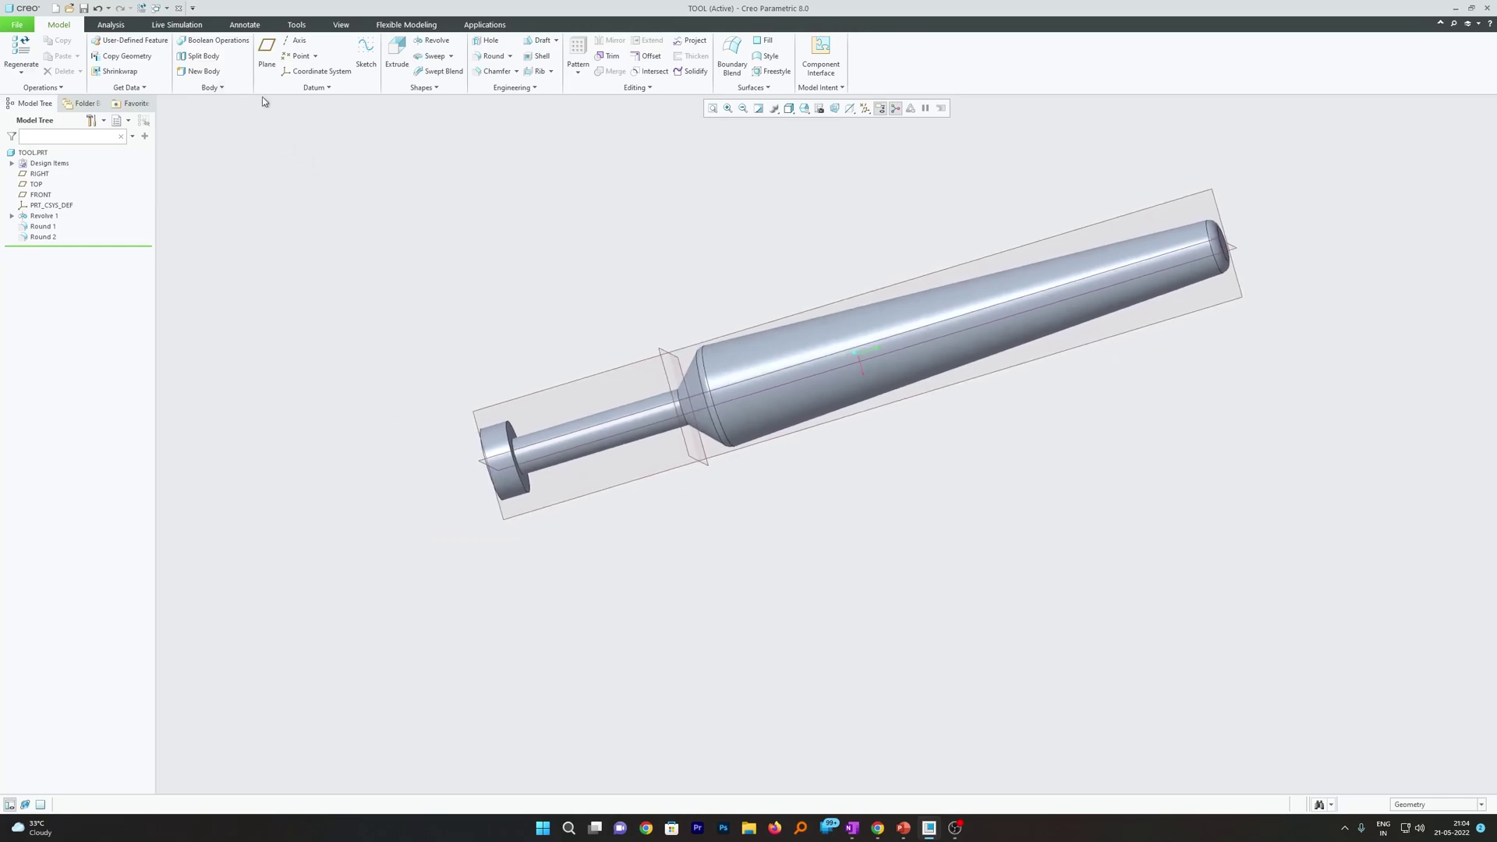
middle_click_drag(526, 337, 547, 337)
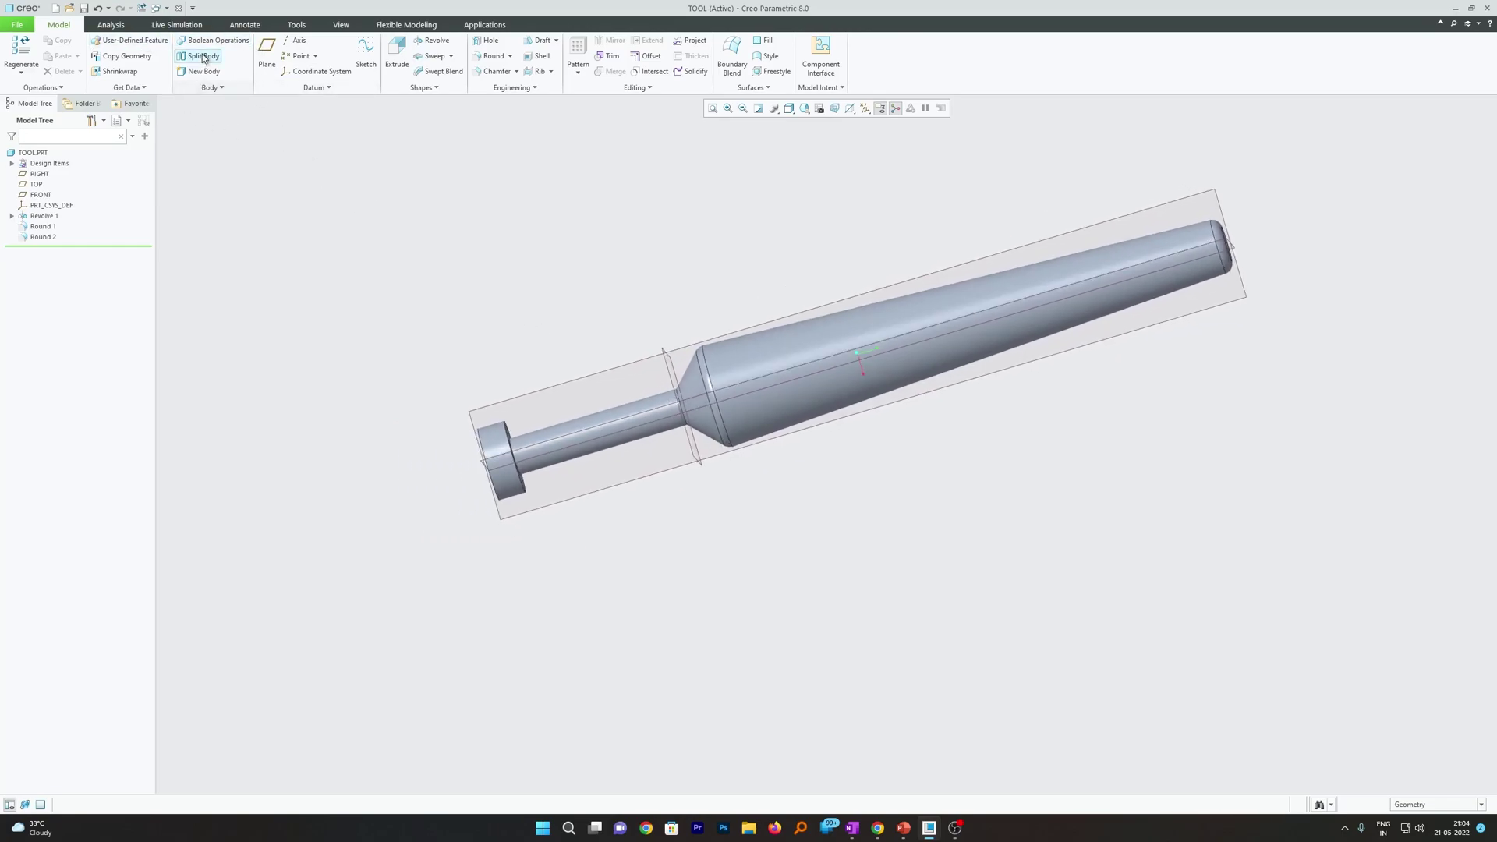
left_click(401, 53)
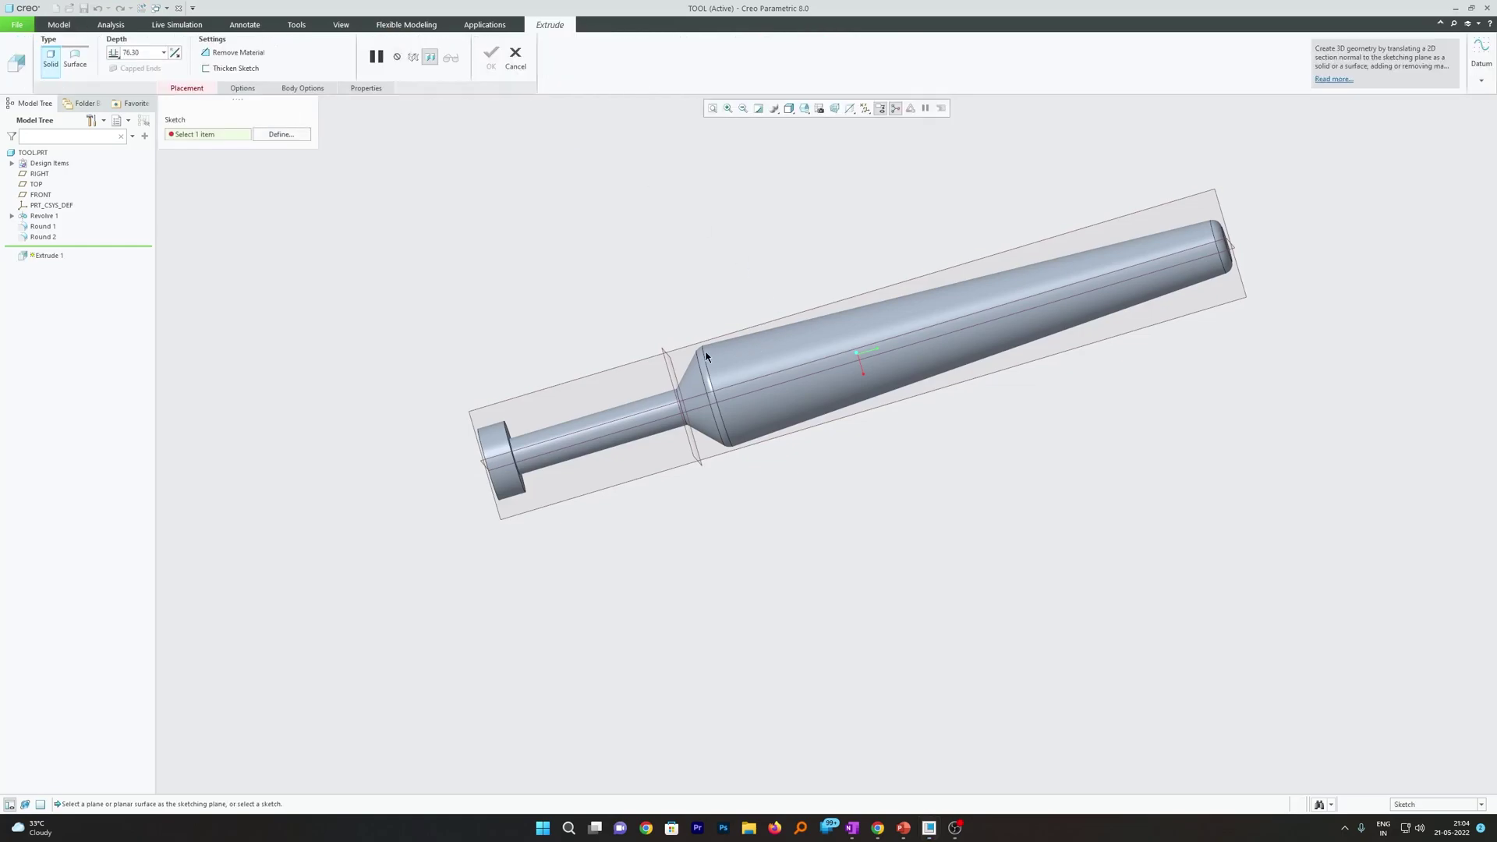
left_click(672, 363)
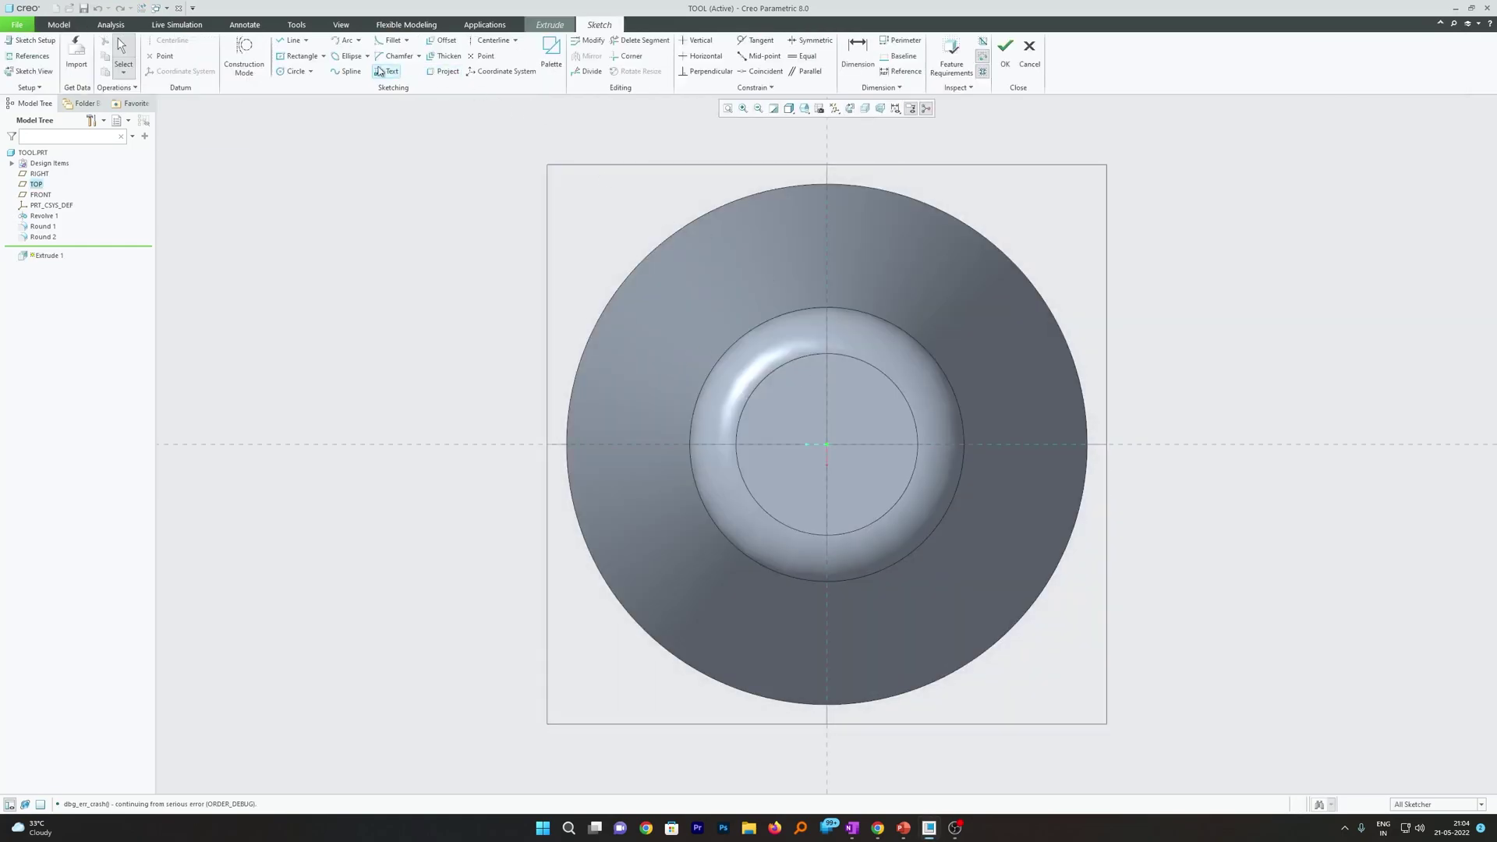
key("ctrl+d")
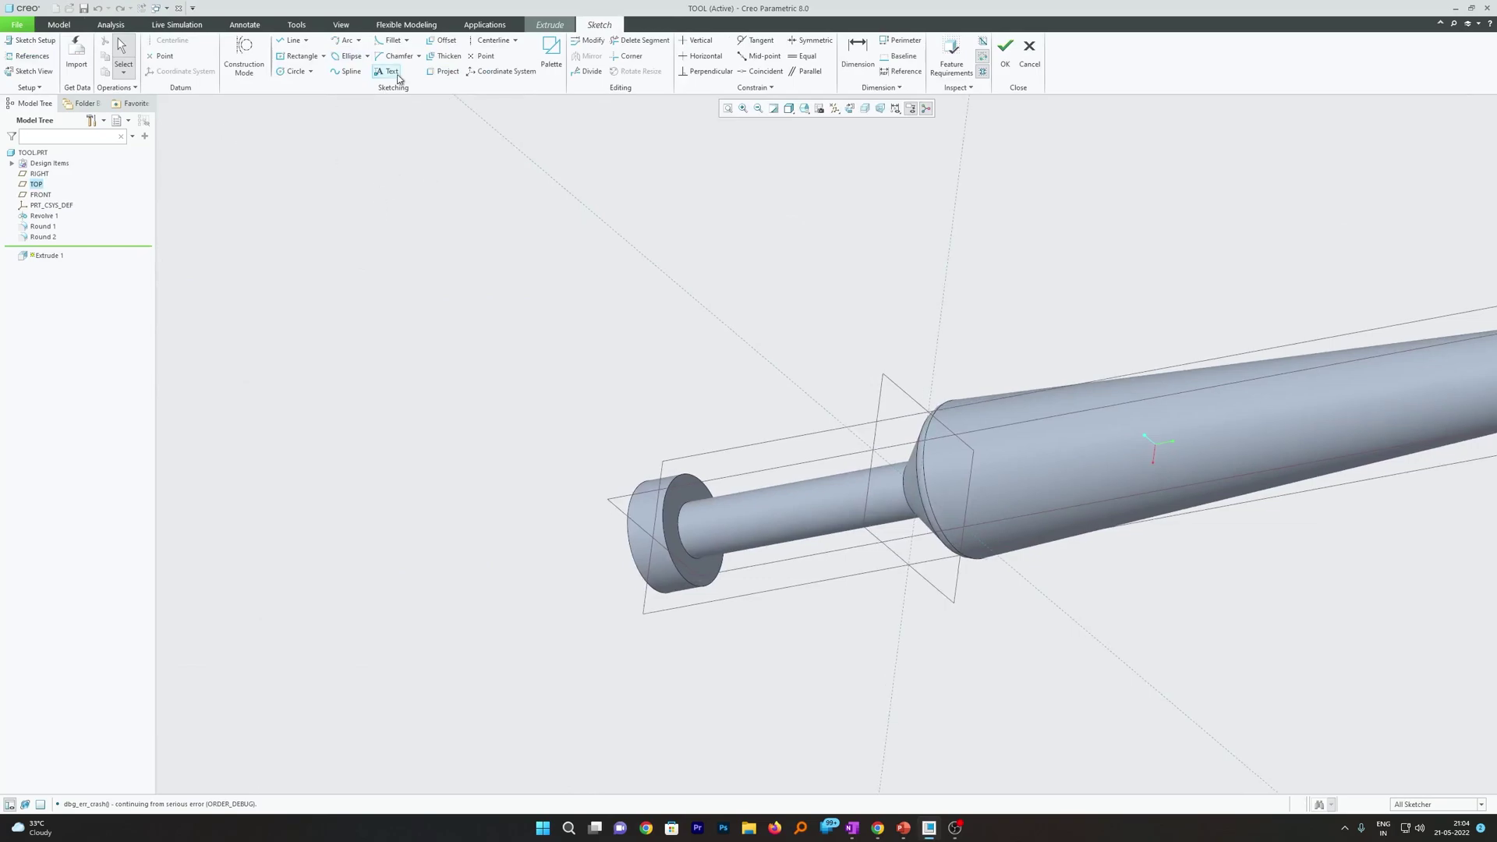
left_click(1029, 56)
left_click(786, 435)
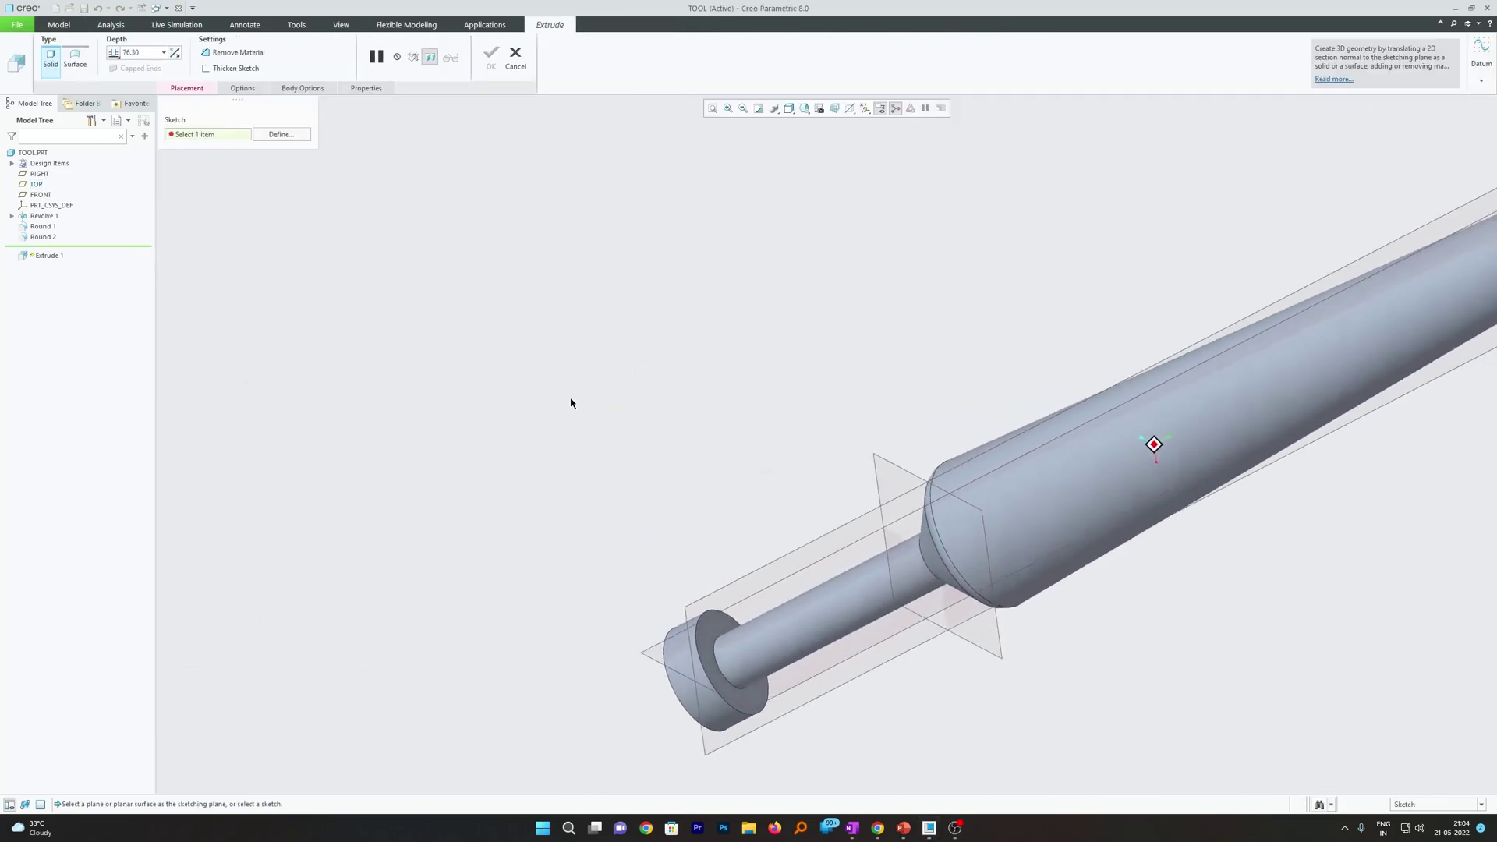
- Start a revolve sketch on the FRONT plane and draw the grip's outer outline as connected arcs from the vertical axis below the head to the shaft's side
left_click(514, 58)
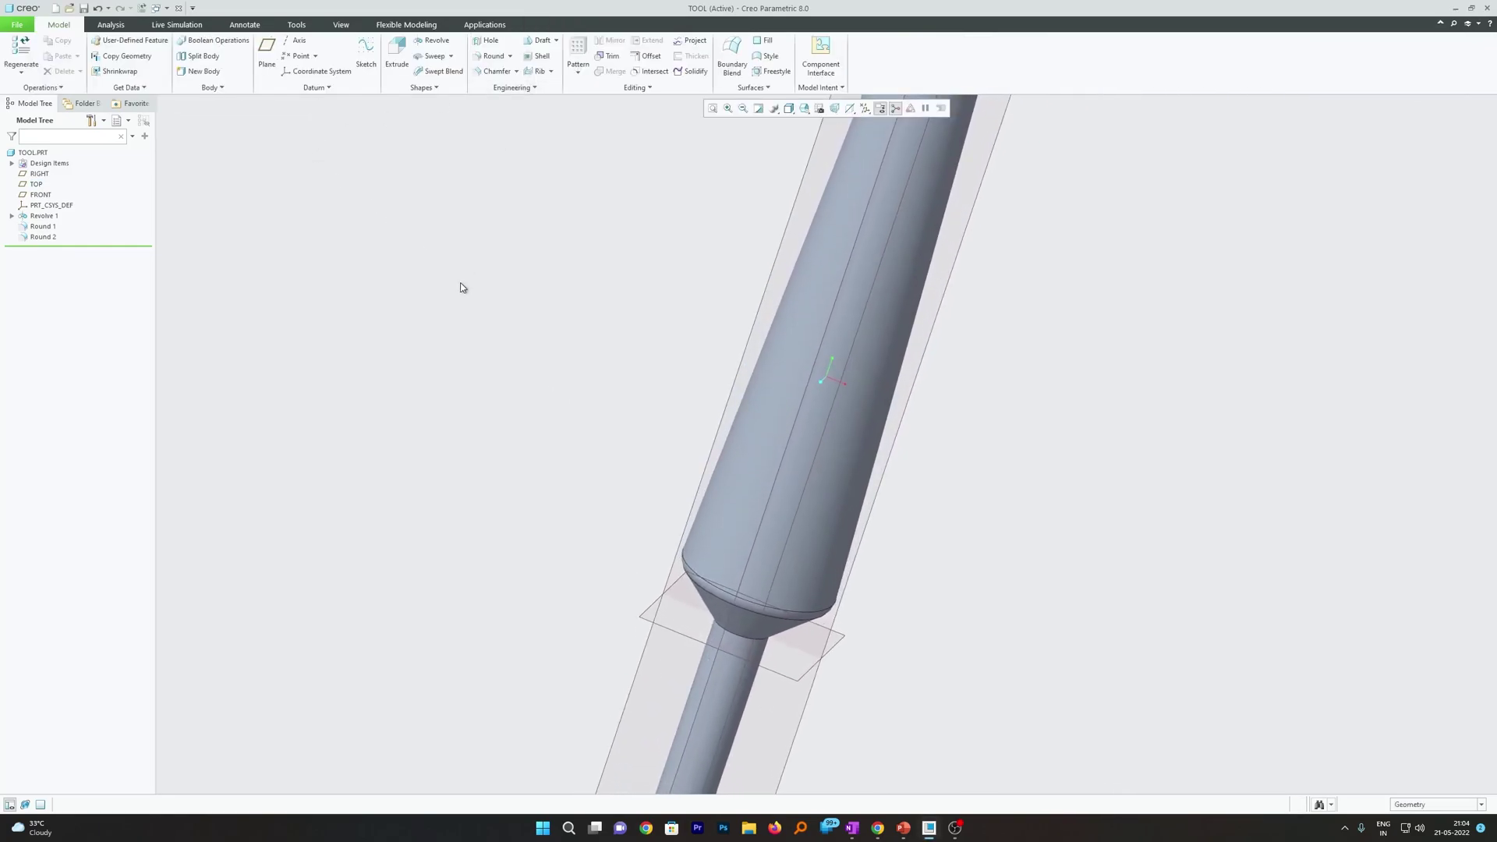
left_click(436, 41)
left_click(850, 482)
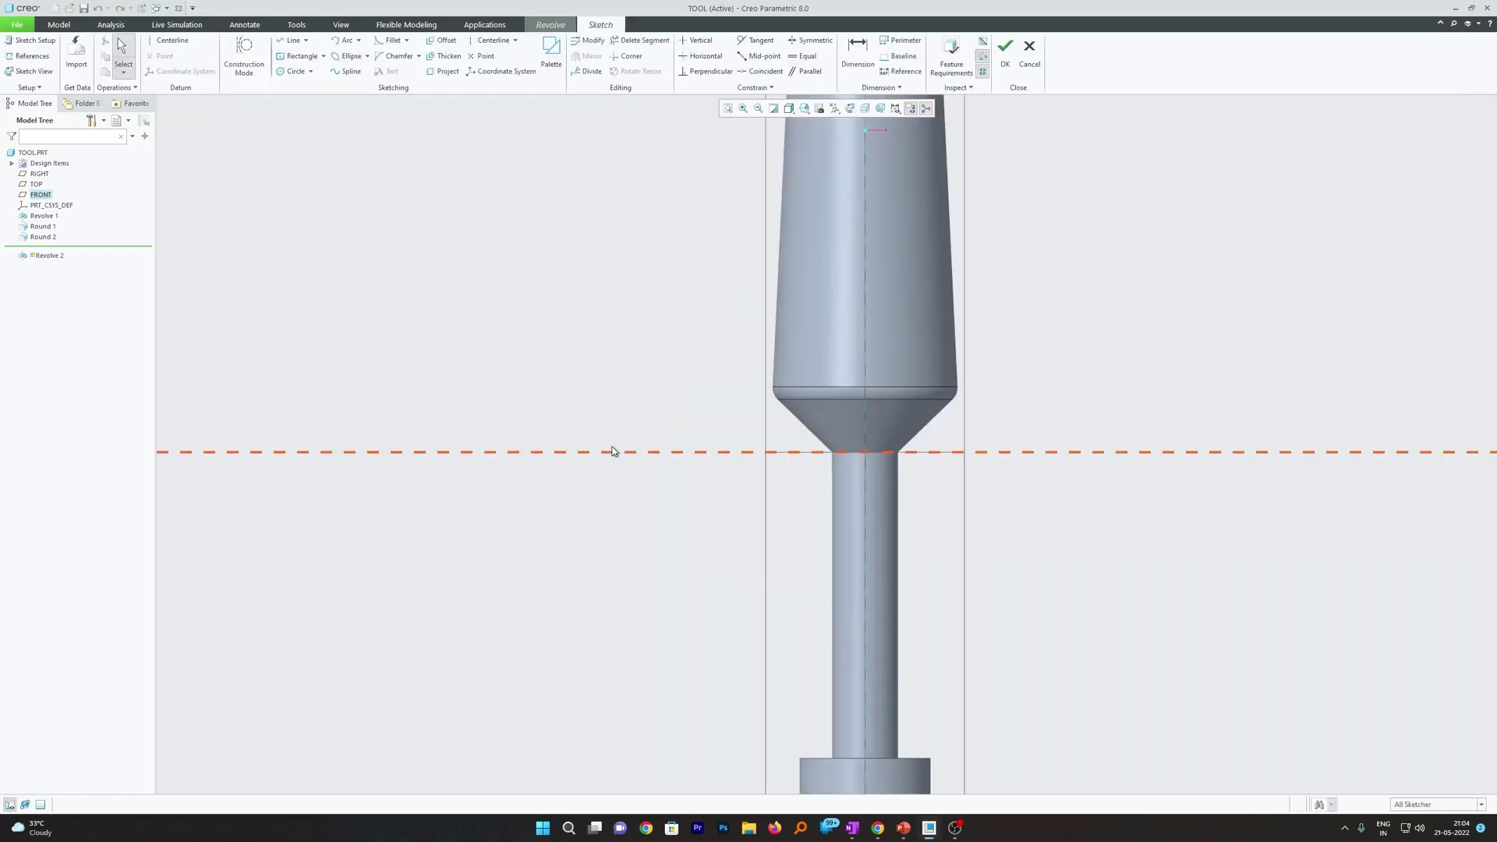
scroll(598, 434, "up", 3)
middle_click_drag(598, 434, 647, 280, "shift")
left_click(341, 41)
left_click(826, 695)
left_click(933, 668)
left_click(881, 698)
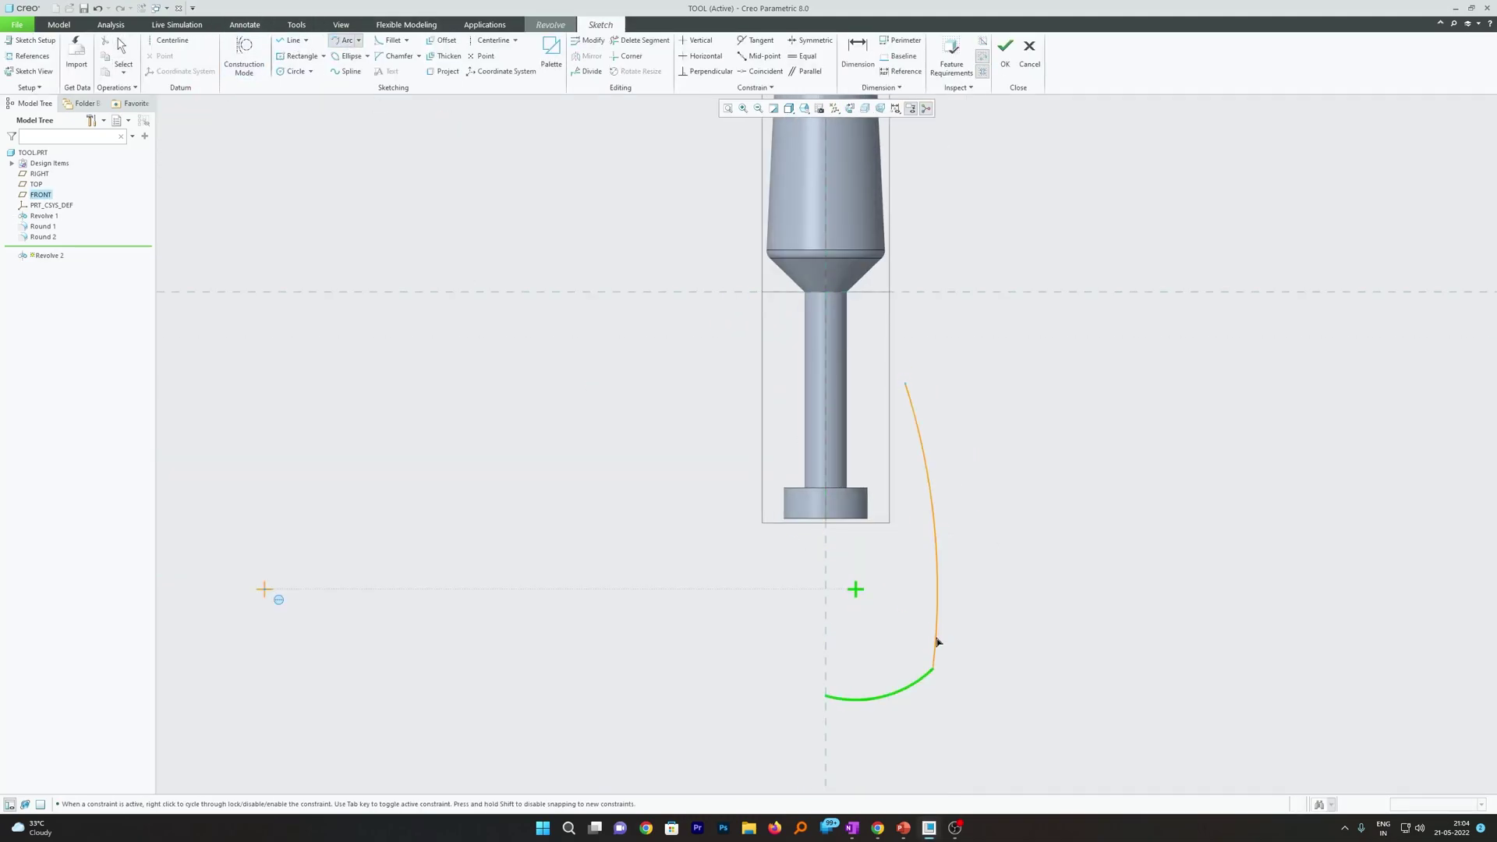
left_click(885, 251)
- Close the grip profile with straight lines from the upper arc's end to the vertical axis and down along it to the lower arc
left_click(292, 40)
left_click(885, 250)
left_click(826, 250)
left_click(826, 694)
- Add a centerline along the grip profile's axis side and complete the 360° solid revolve around it
left_click(493, 40)
left_click(826, 250)
left_click(826, 694)
left_click(1006, 53)
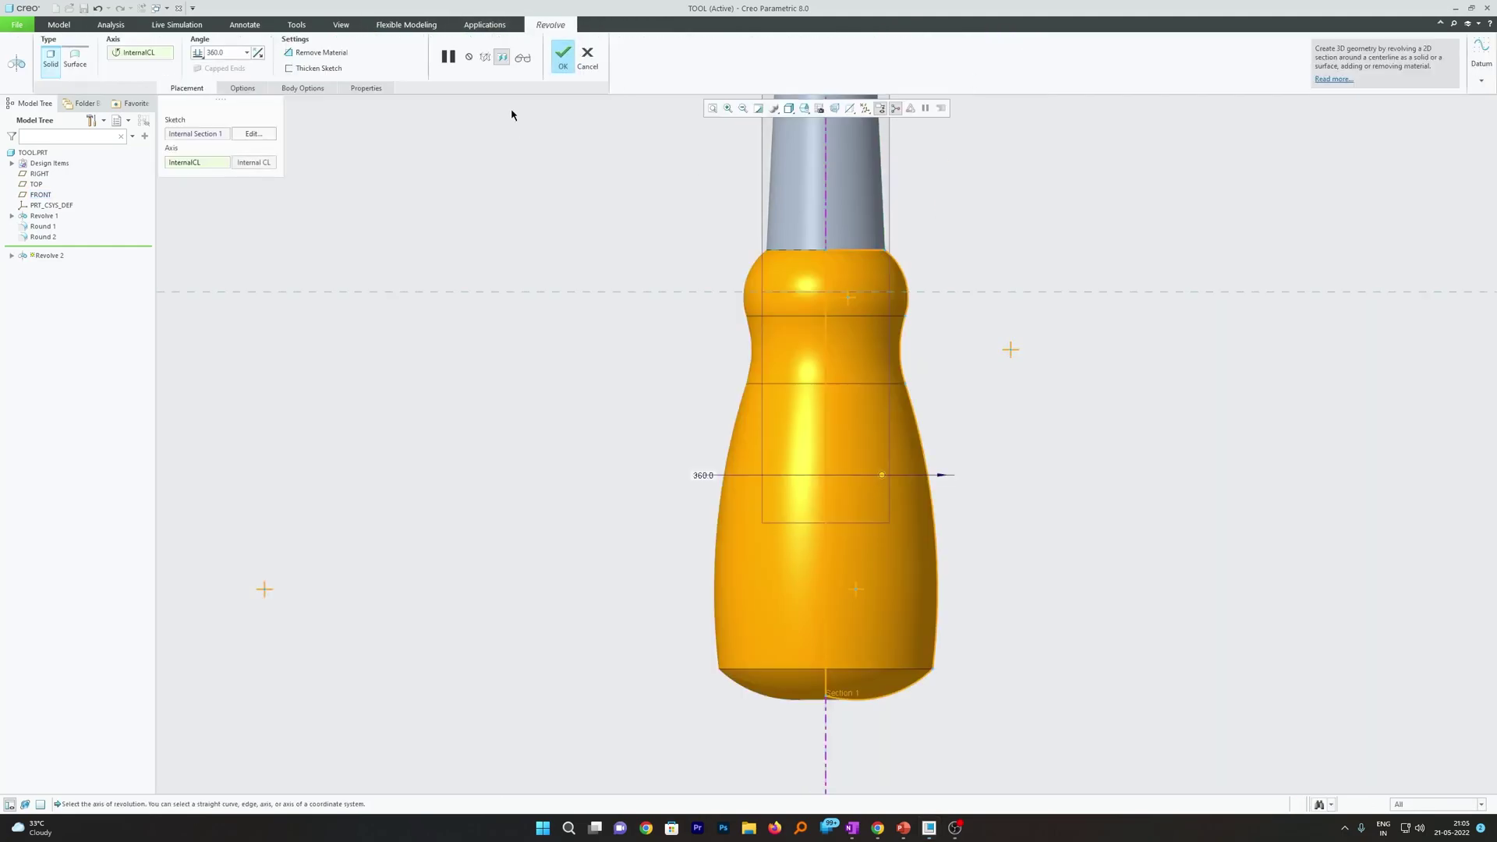
left_click(563, 55)
key("ctrl+d")
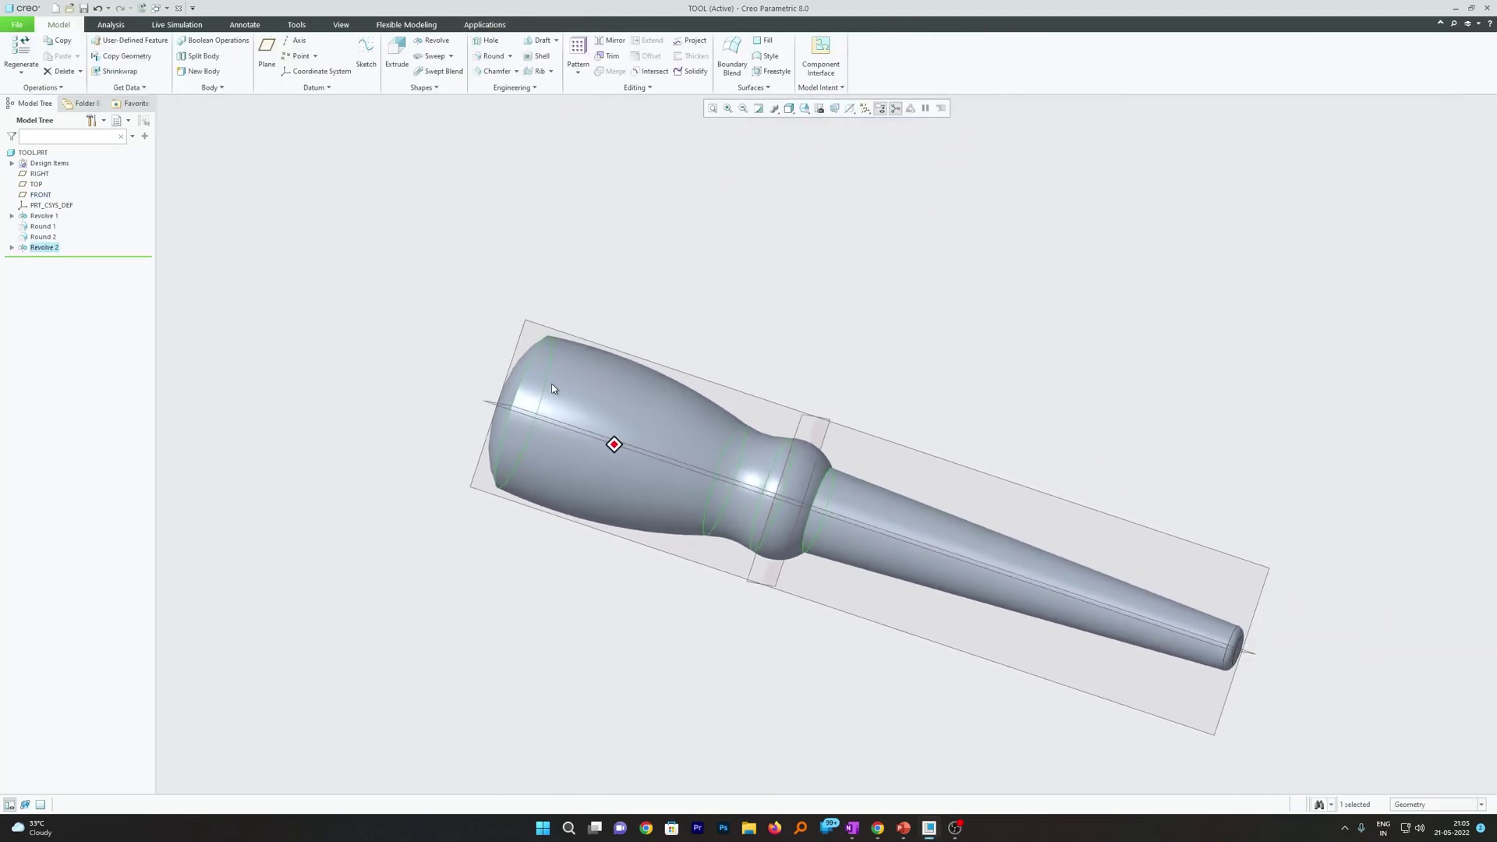
- Examine the part's bodies, the feature contained in Body 2, and the geometry belonging to each body
mouse_move(907, 315)
middle_mouse_down()
mouse_move(779, 274)
mouse_move(810, 476)
mouse_move(857, 382)
mouse_move(937, 357)
mouse_move(812, 391)
mouse_move(1033, 260)
mouse_move(494, 291)
mouse_move(400, 236)
mouse_move(515, 213)
middle_mouse_up()
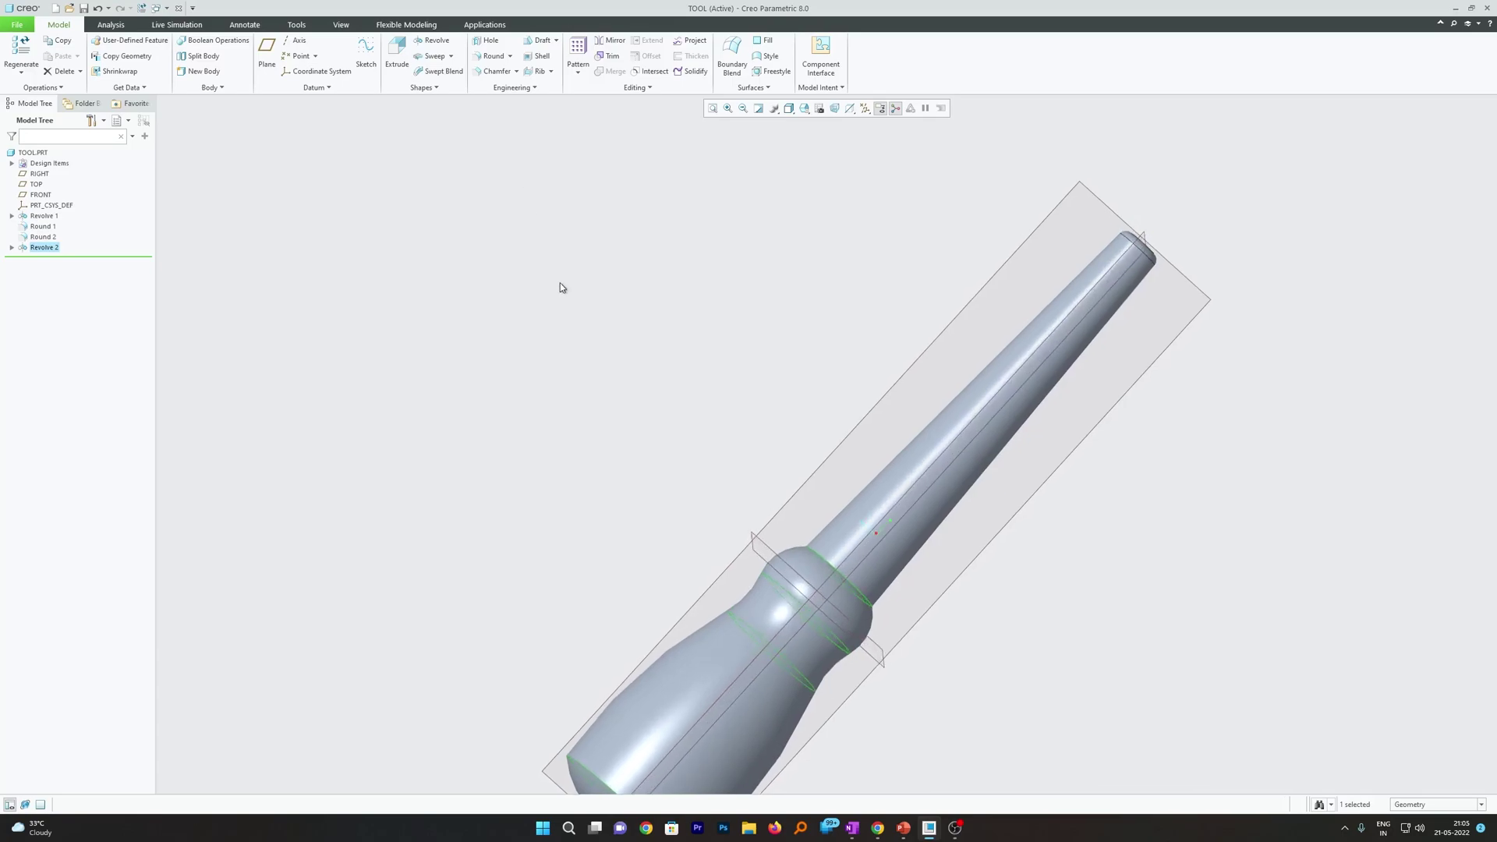
mouse_move(559, 283)
middle_mouse_down()
mouse_move(601, 279)
mouse_move(798, 147)
middle_mouse_up()
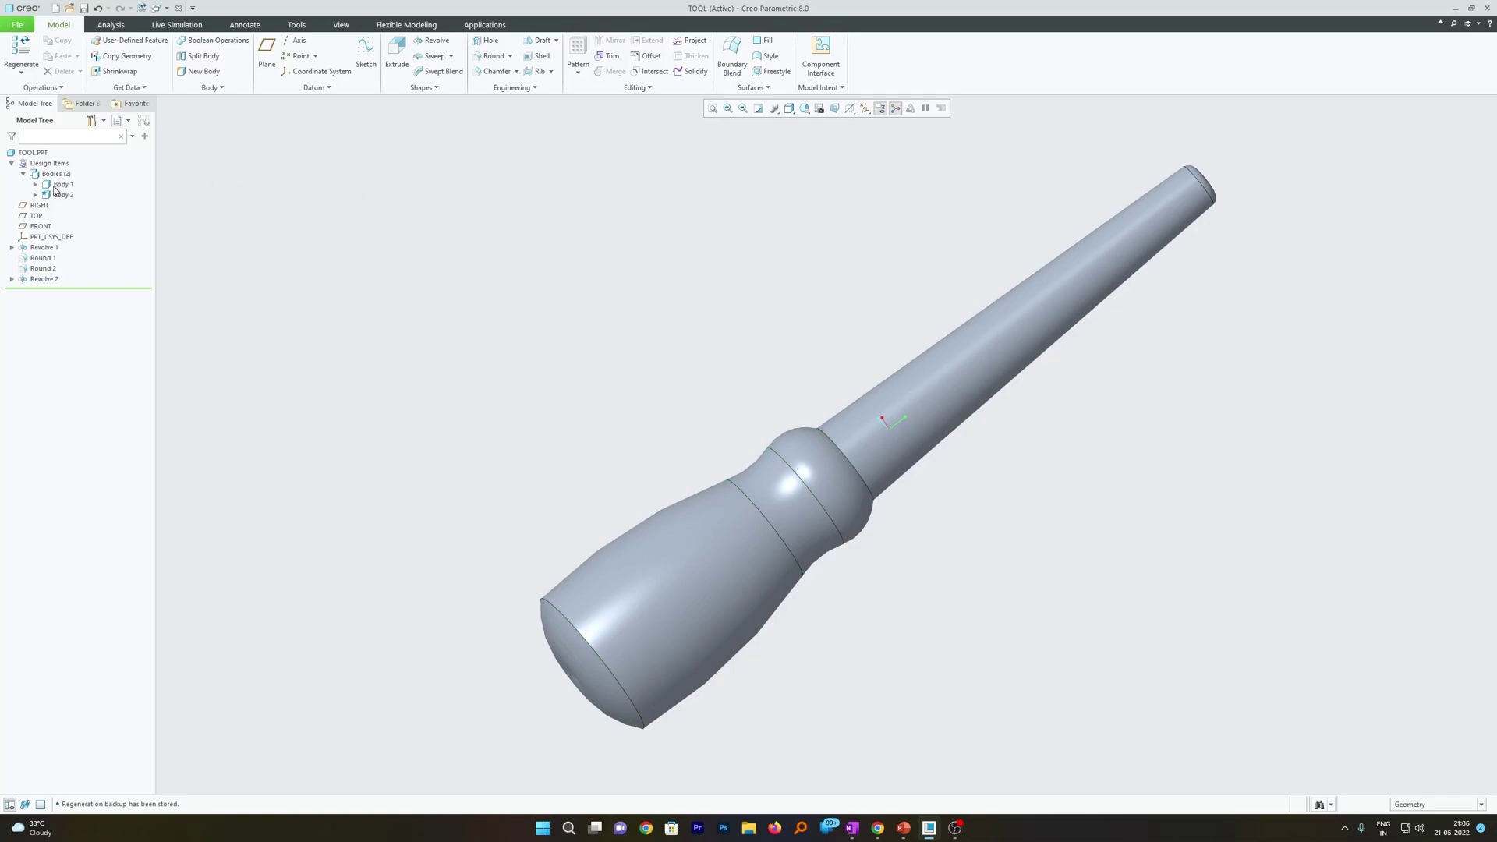
left_click(35, 194)
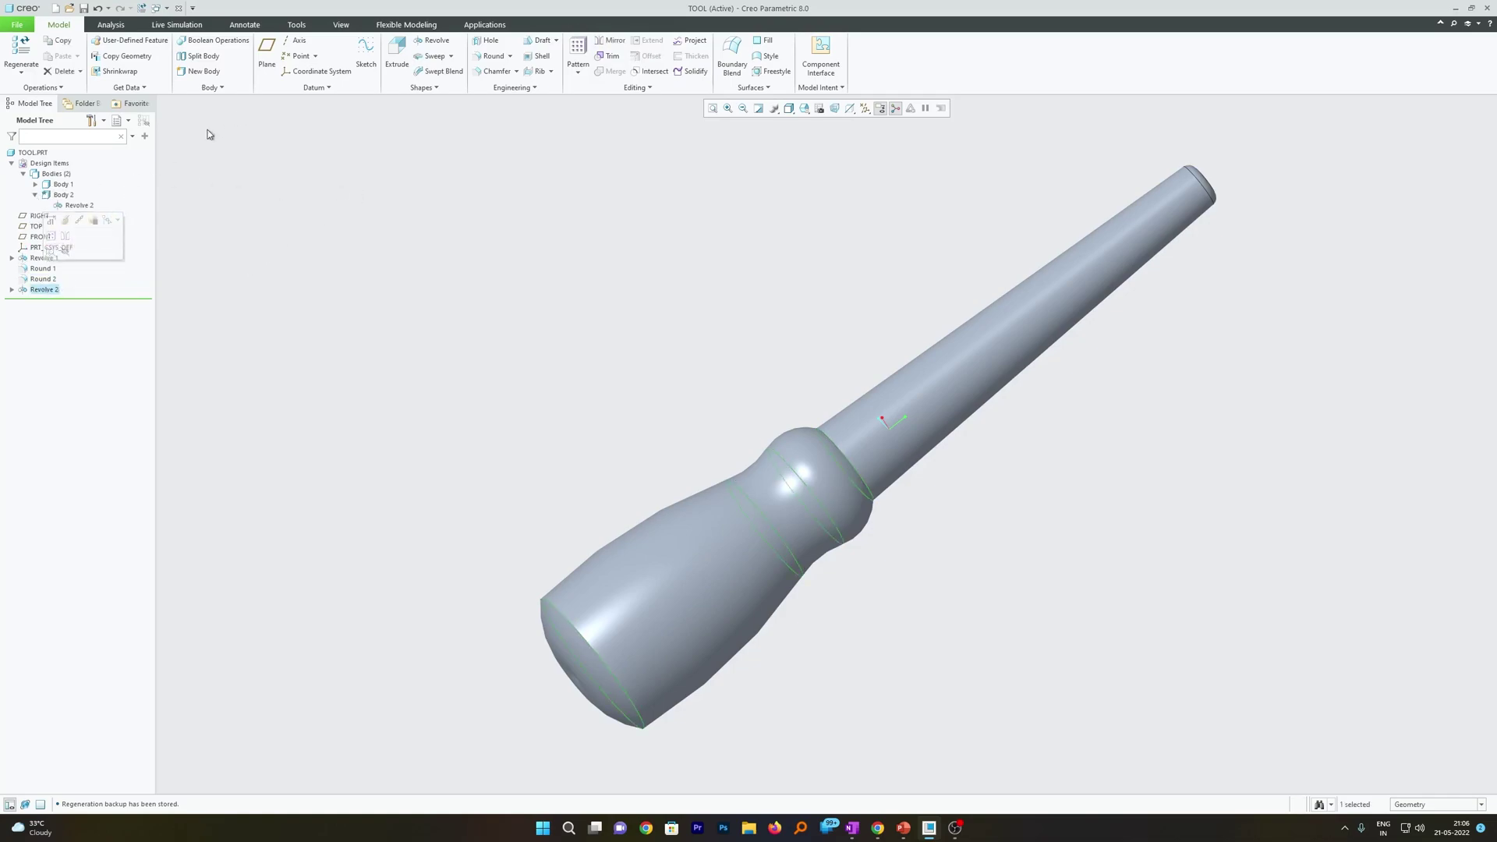
left_click(85, 205)
left_click(296, 221)
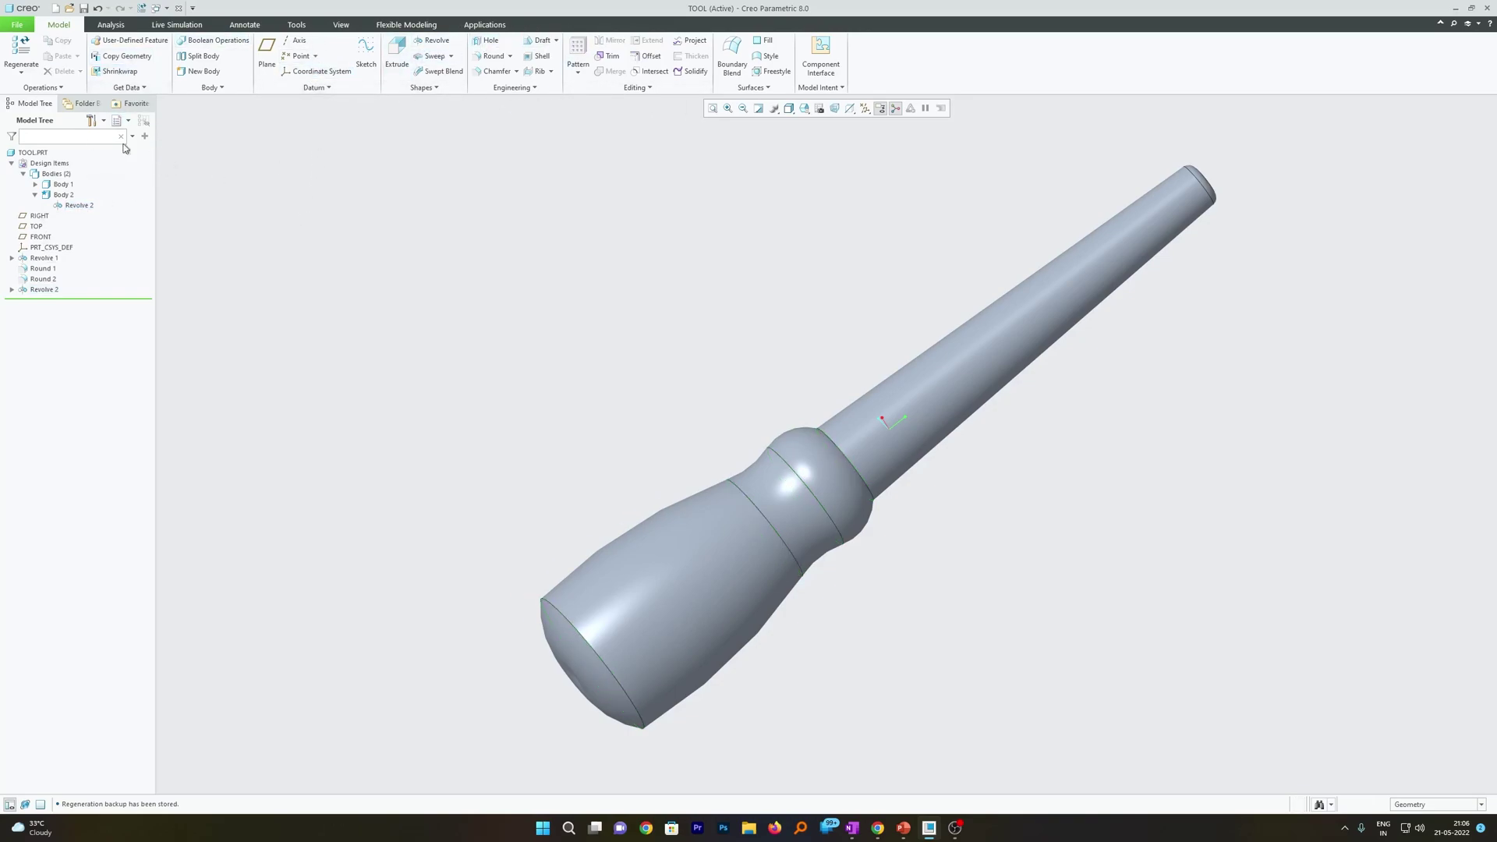
left_click(12, 163)
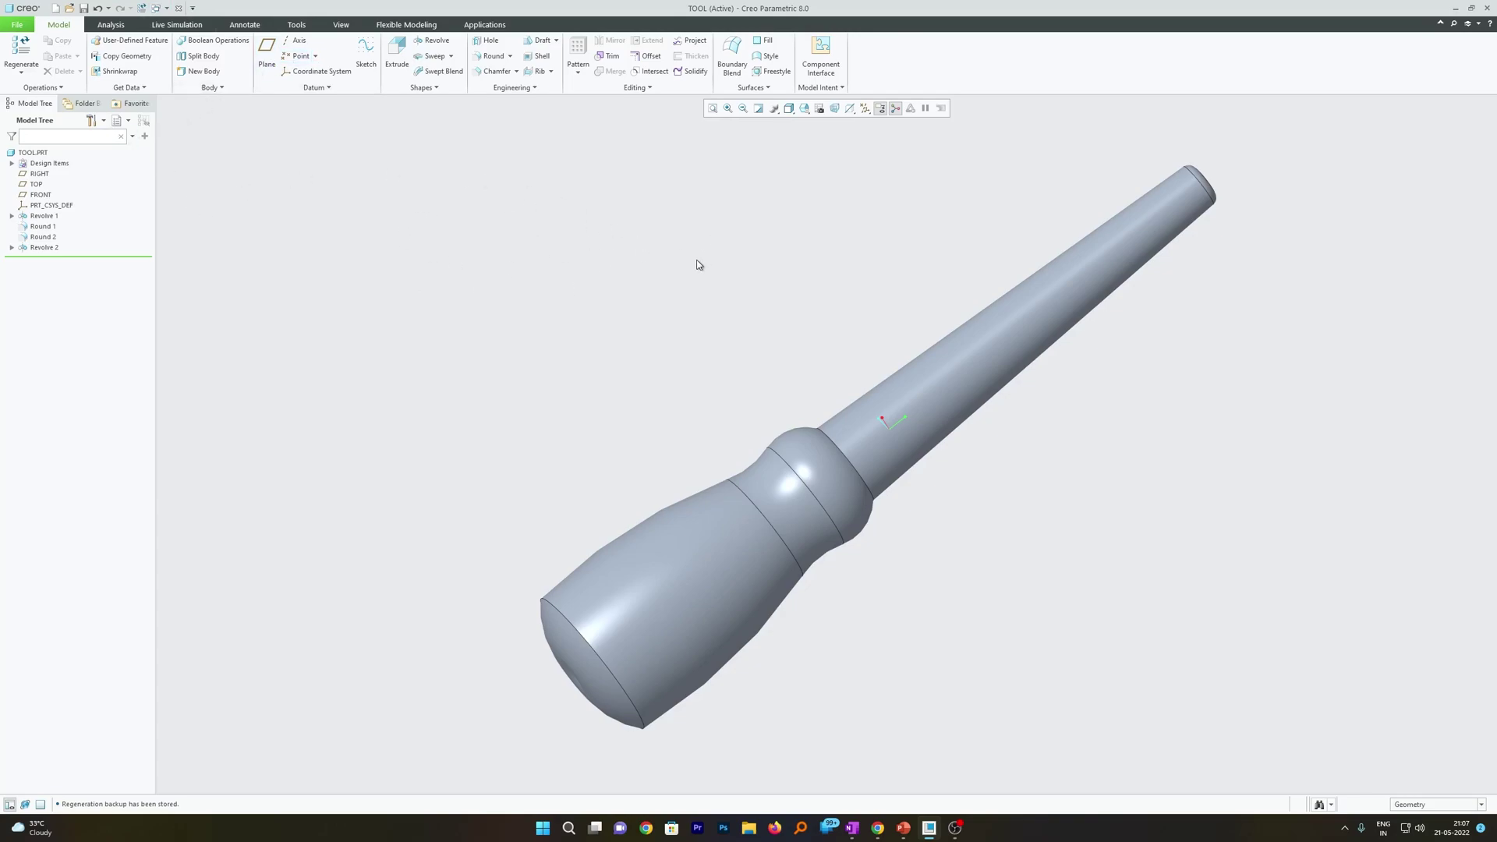
left_click(12, 163)
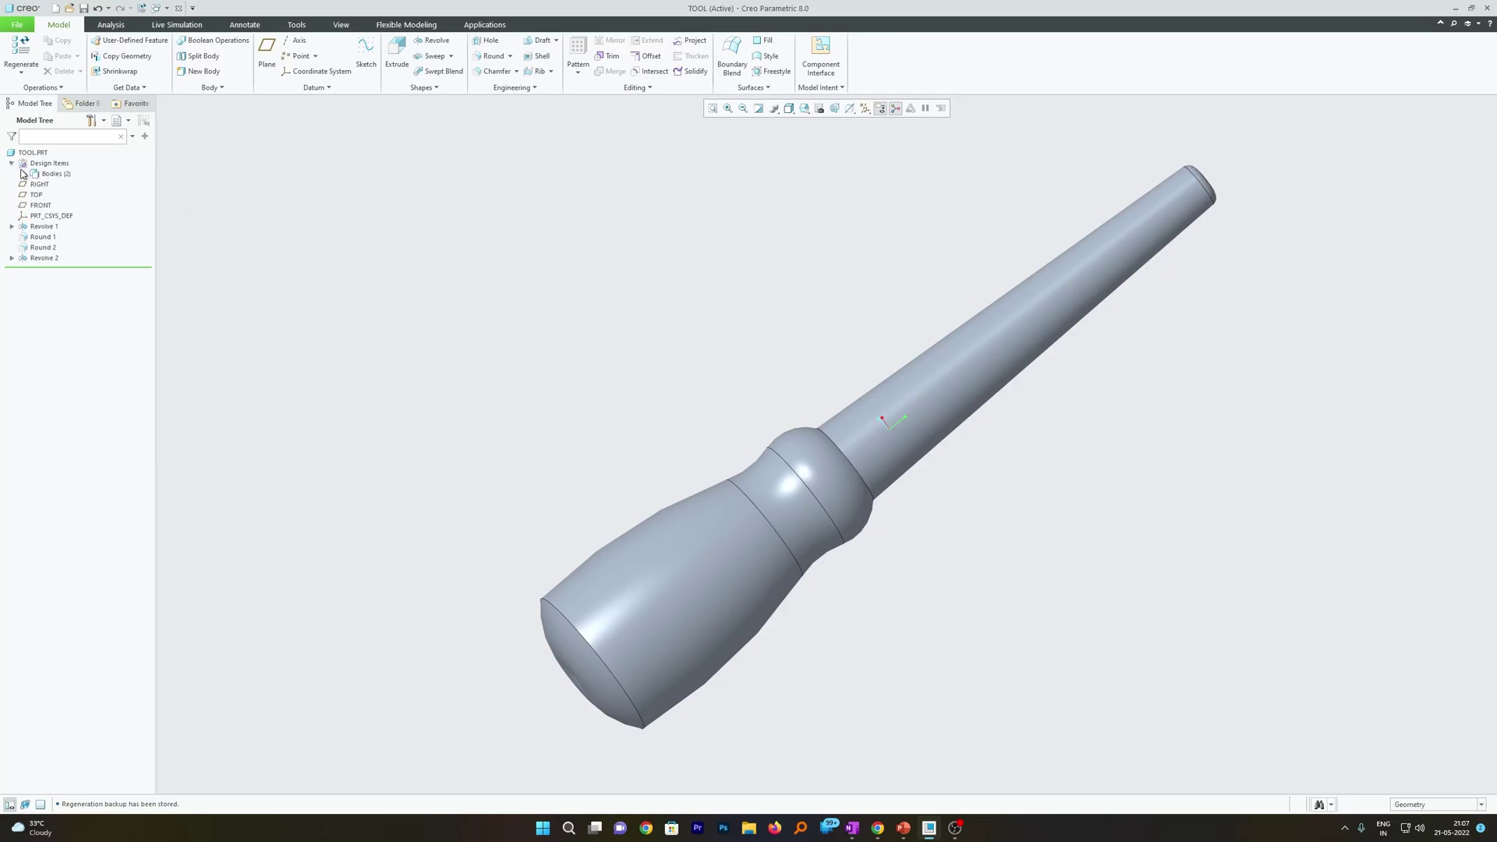
left_click(23, 174)
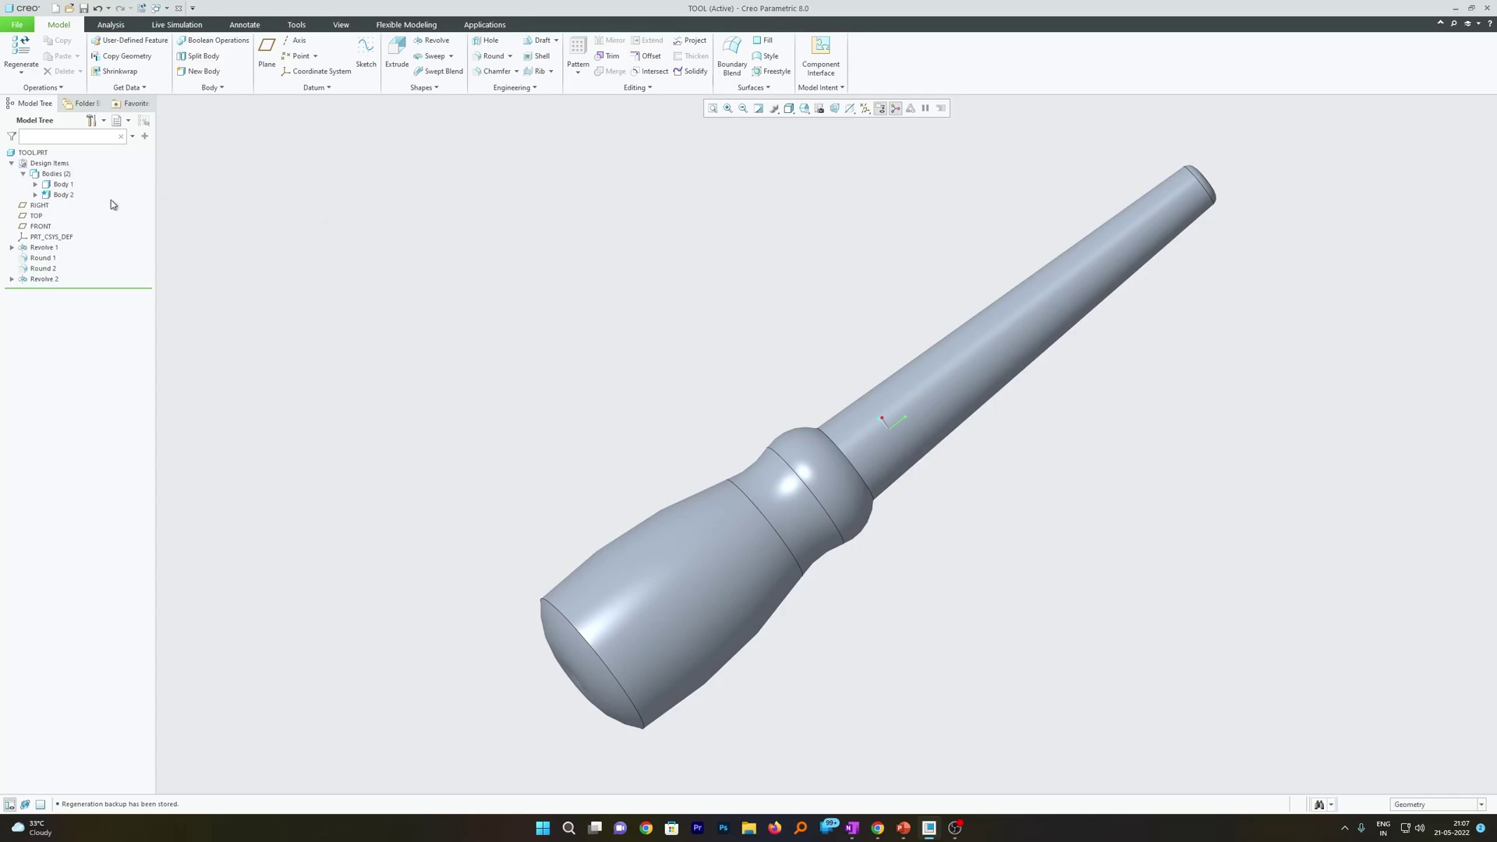
left_click(68, 185)
left_click(65, 196)
middle_click_drag(358, 303, 374, 277)
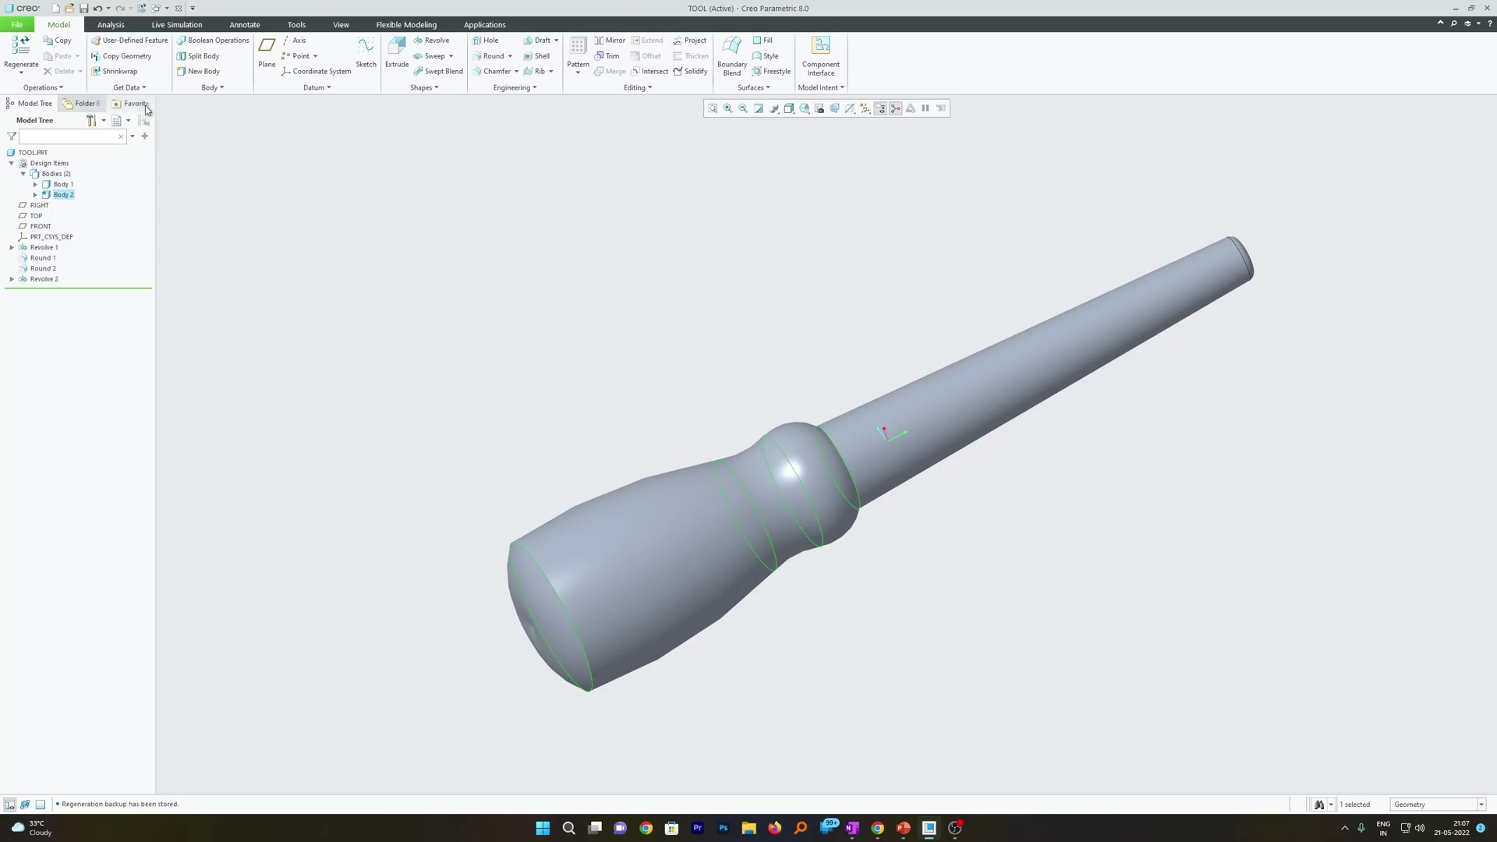
- Assign the ABS material from the Plastics library folder to Body 2
right_click(49, 195)
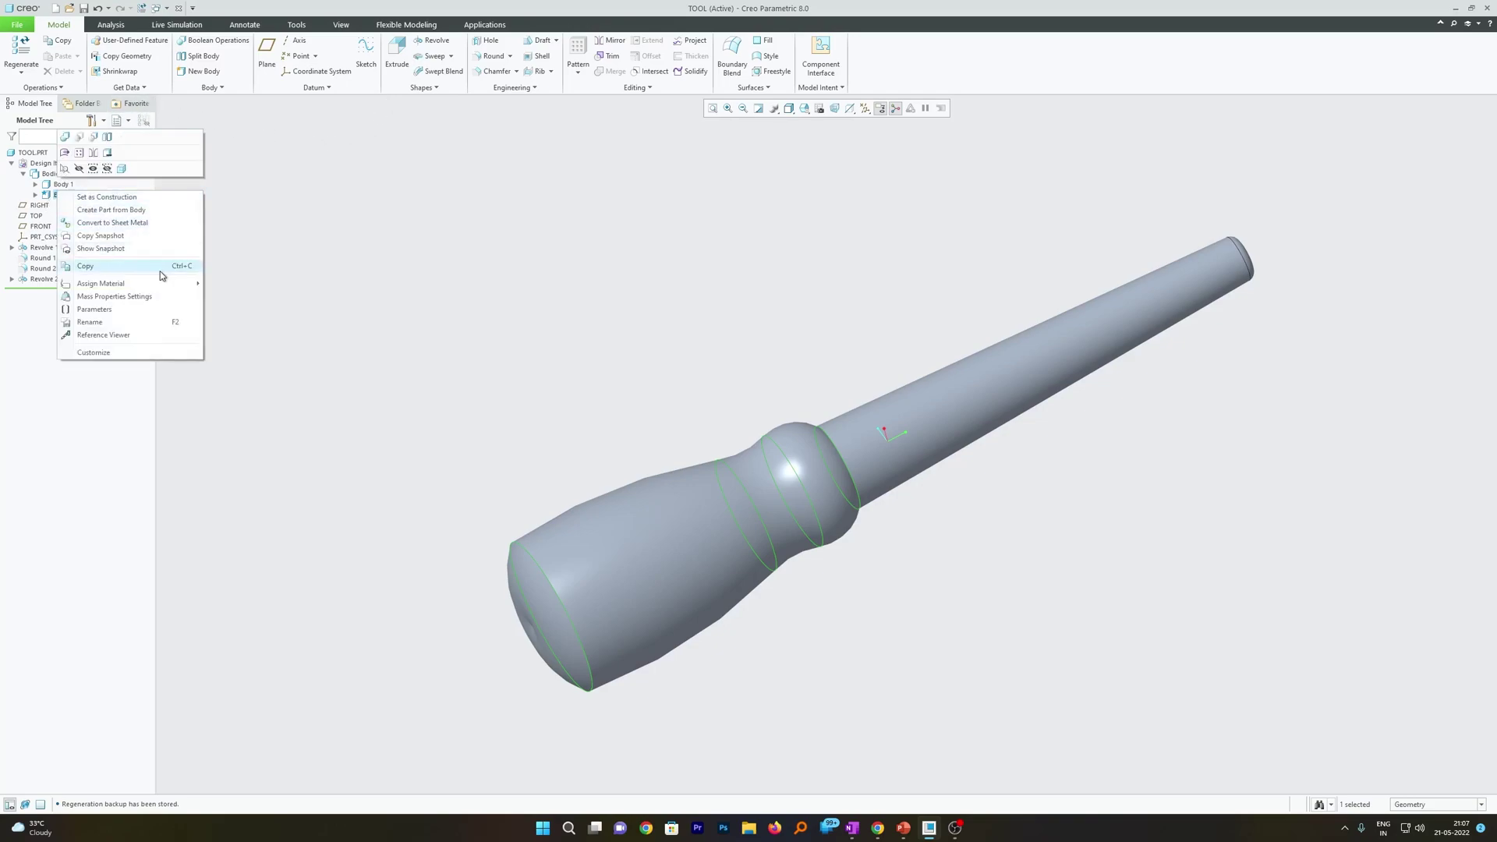
mouse_move(156, 285)
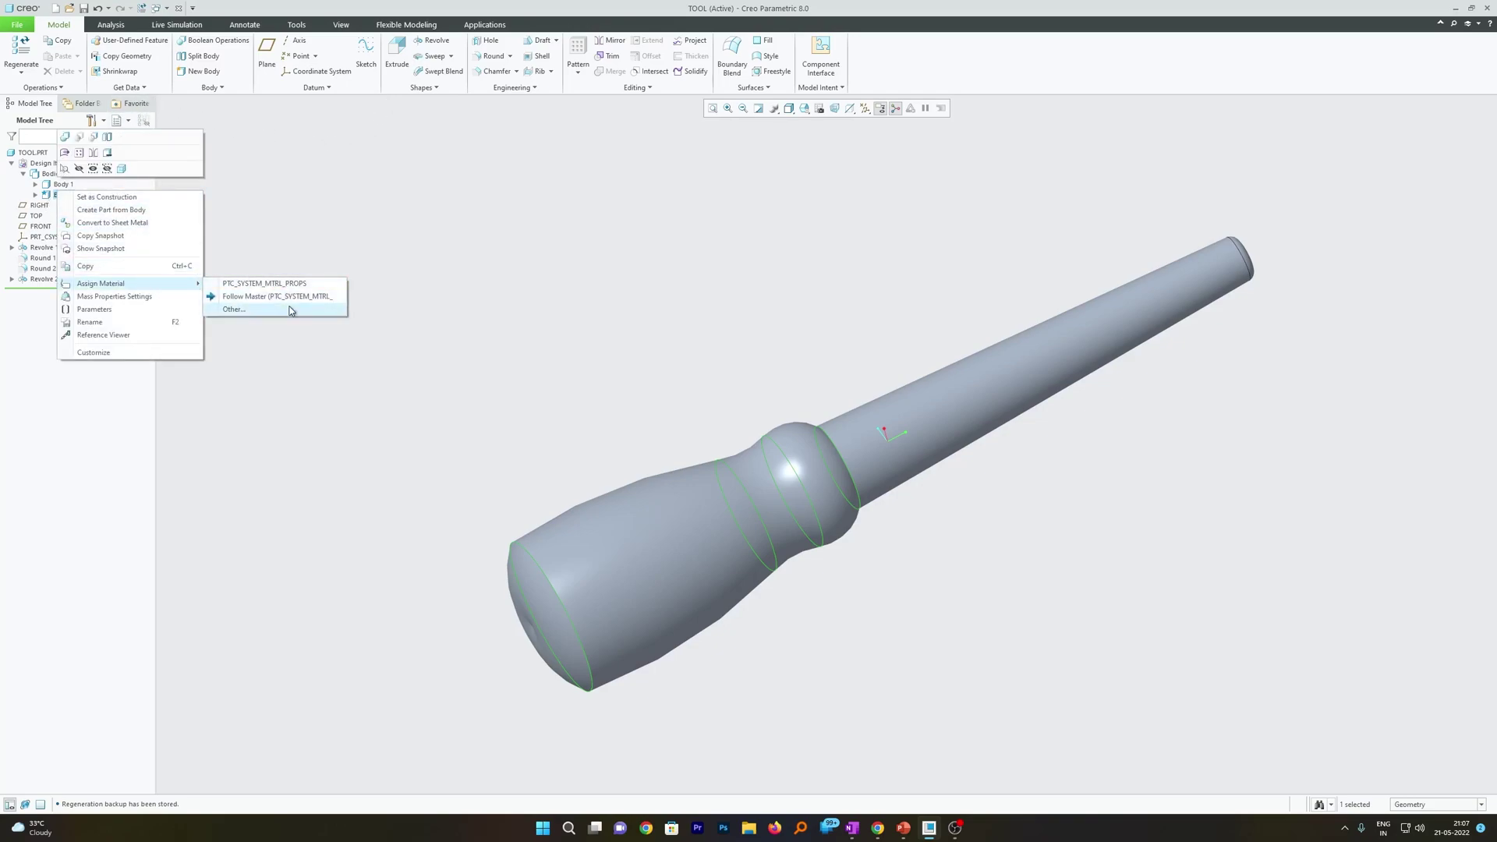
left_click(234, 310)
double_click(727, 392)
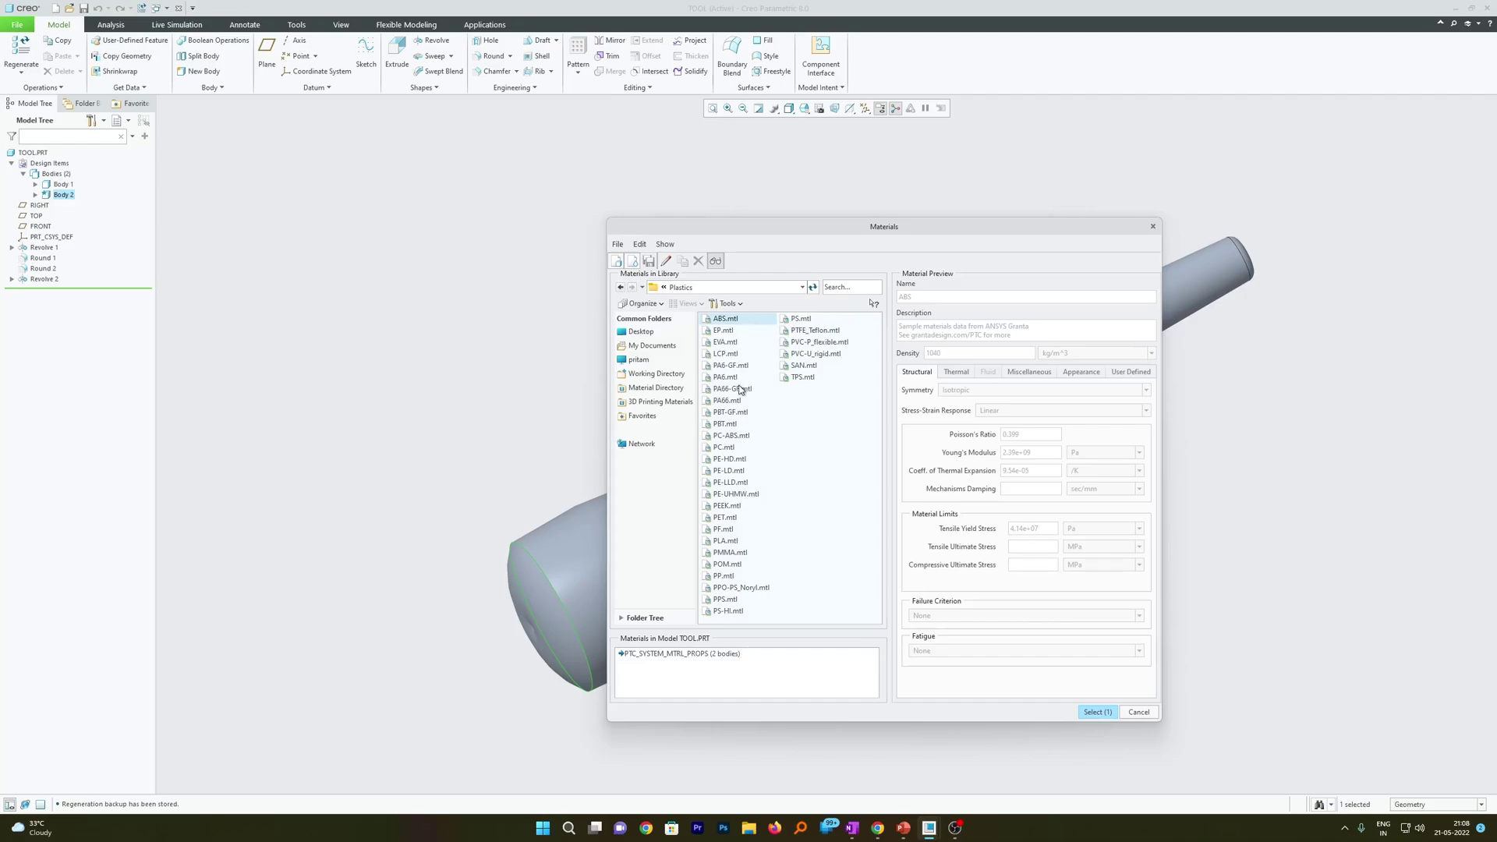
double_click(726, 320)
double_click(630, 663)
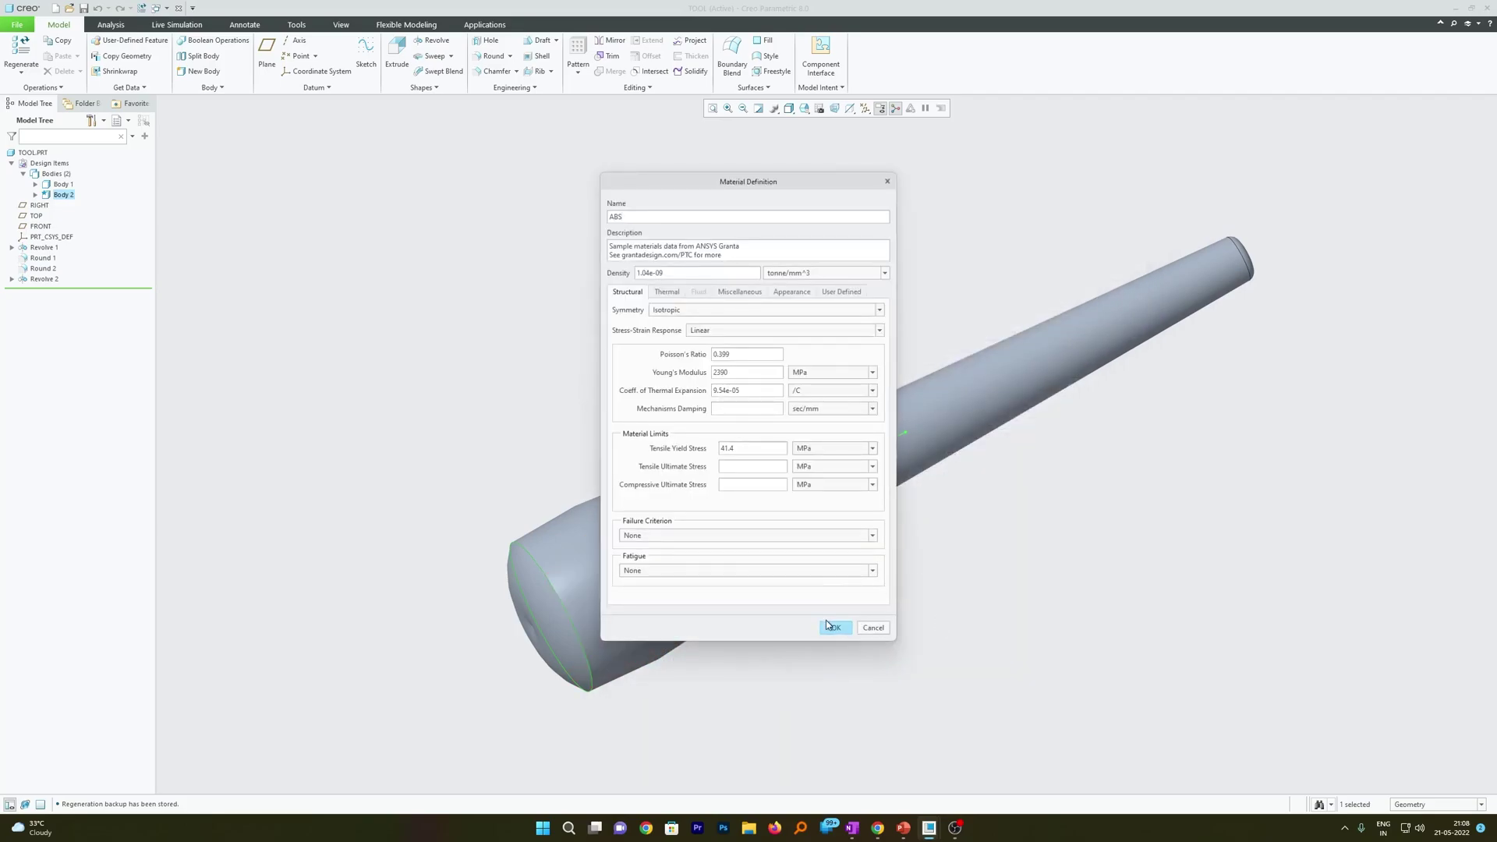
left_click(832, 627)
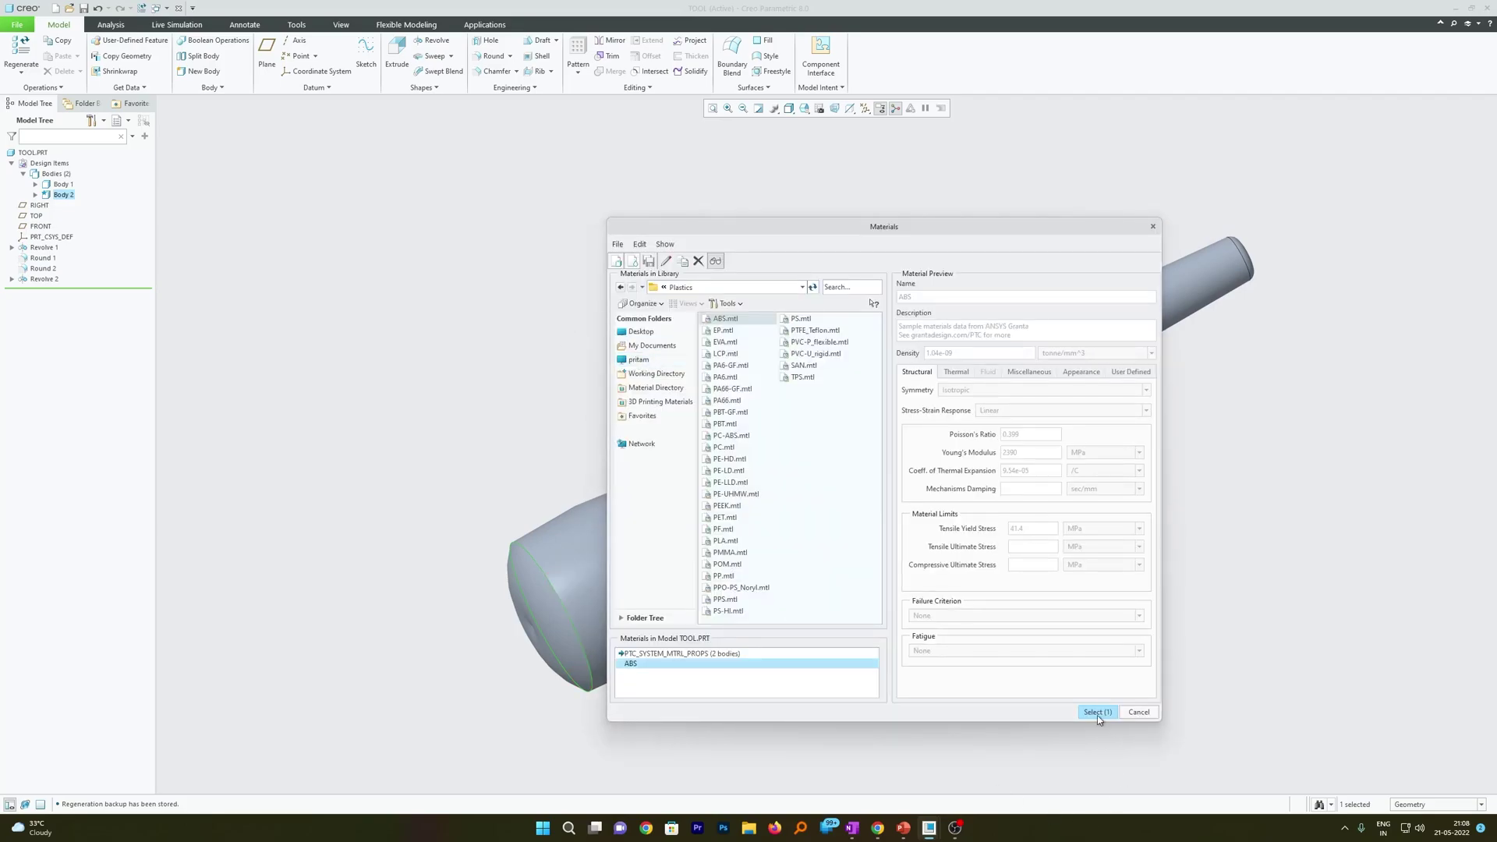
left_click(1097, 713)
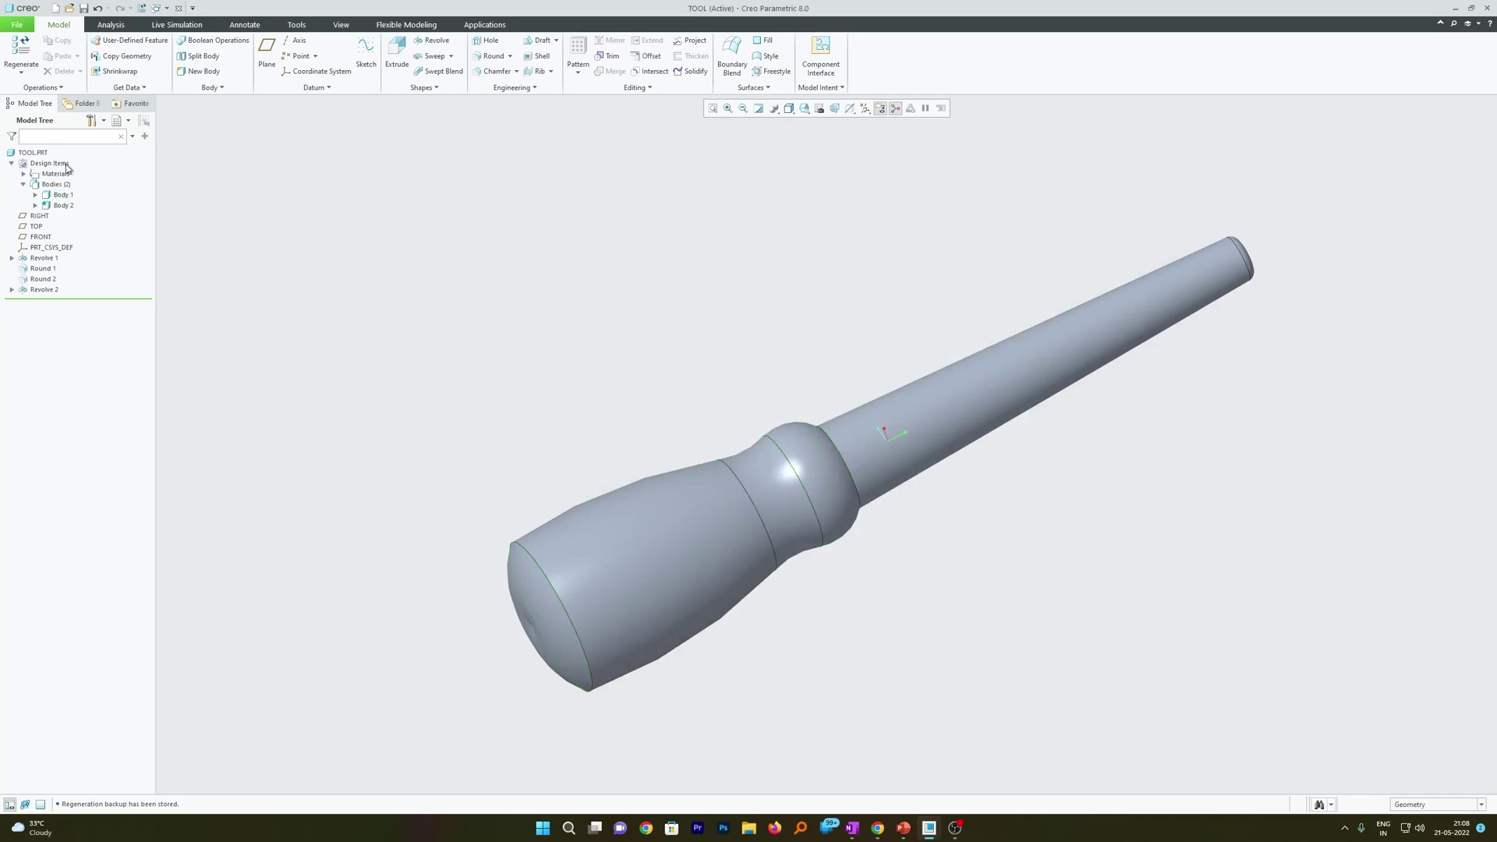
- Inspect Body 2 and its contents to check the material assignment
left_click(65, 207)
right_click(65, 208)
left_click(36, 205)
left_click(36, 205)
left_click(70, 219)
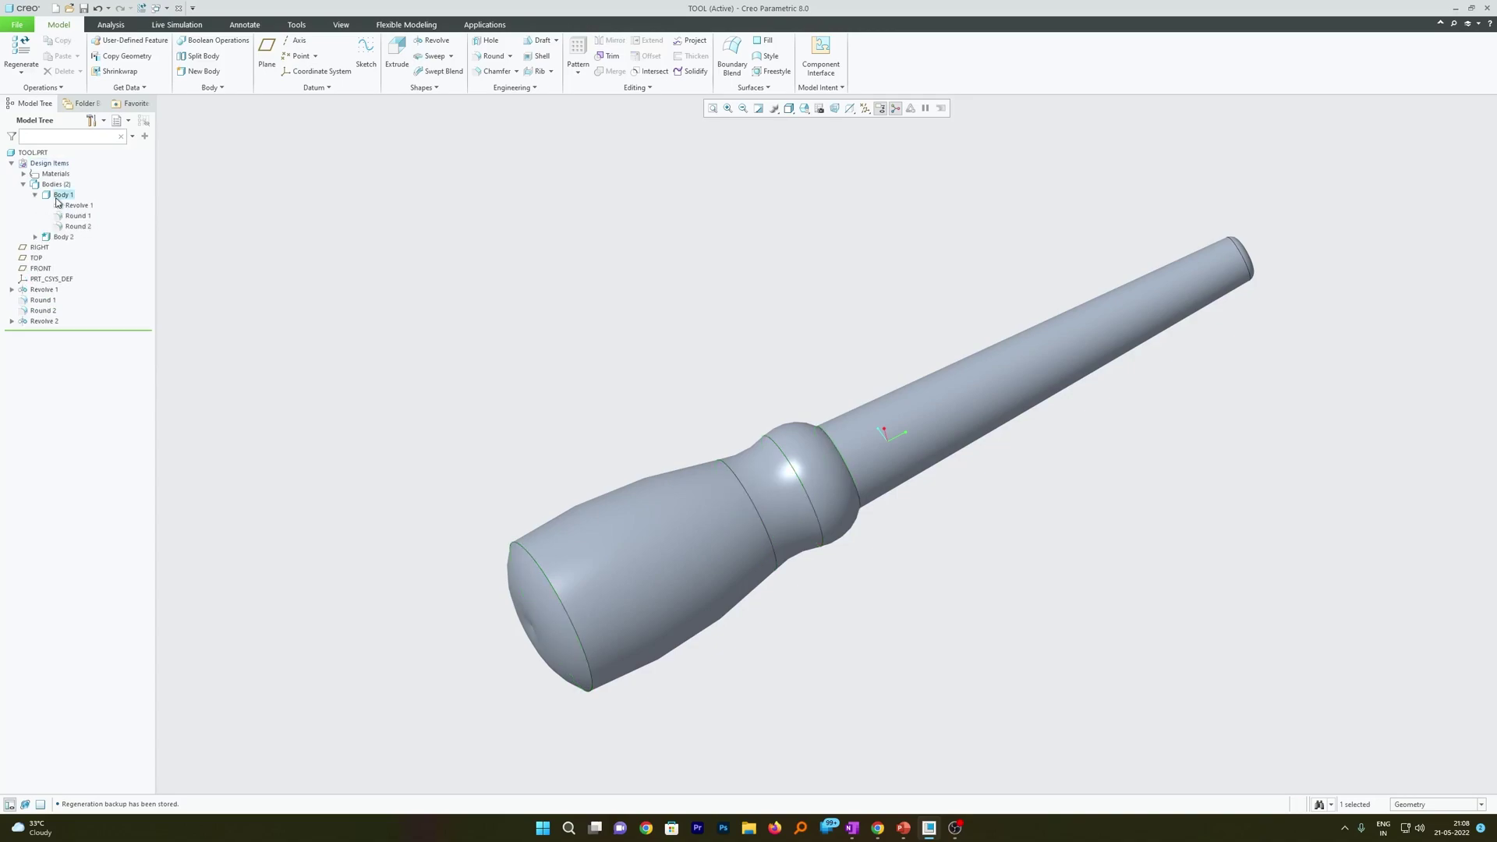
- Assign the air-hardening tool steel from the Ferrous_metals library folder to Body 1
left_click(59, 196)
right_click(60, 197)
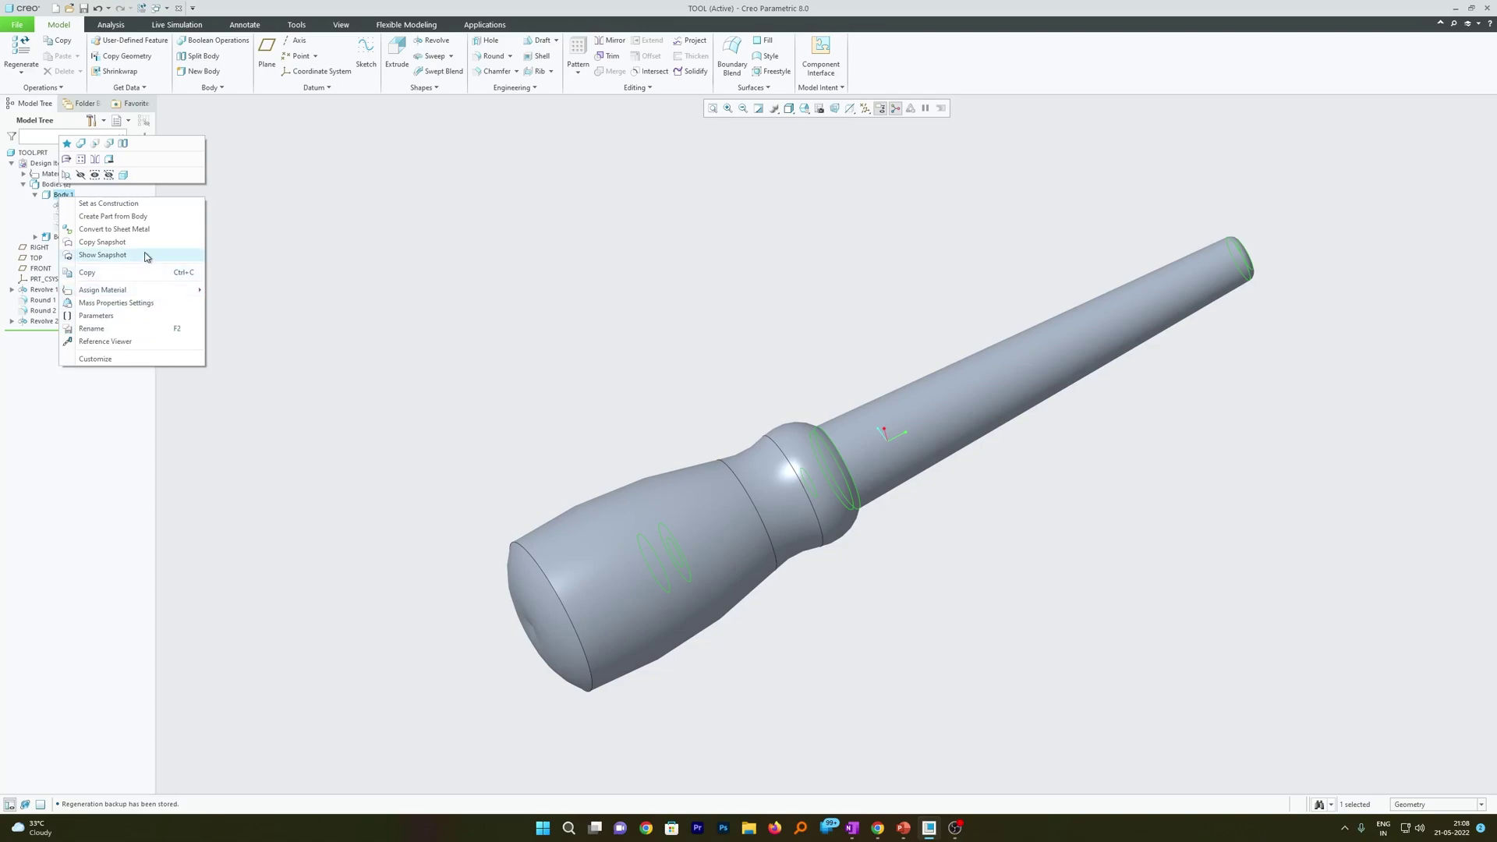
left_click(144, 290)
double_click(780, 282)
double_click(737, 292)
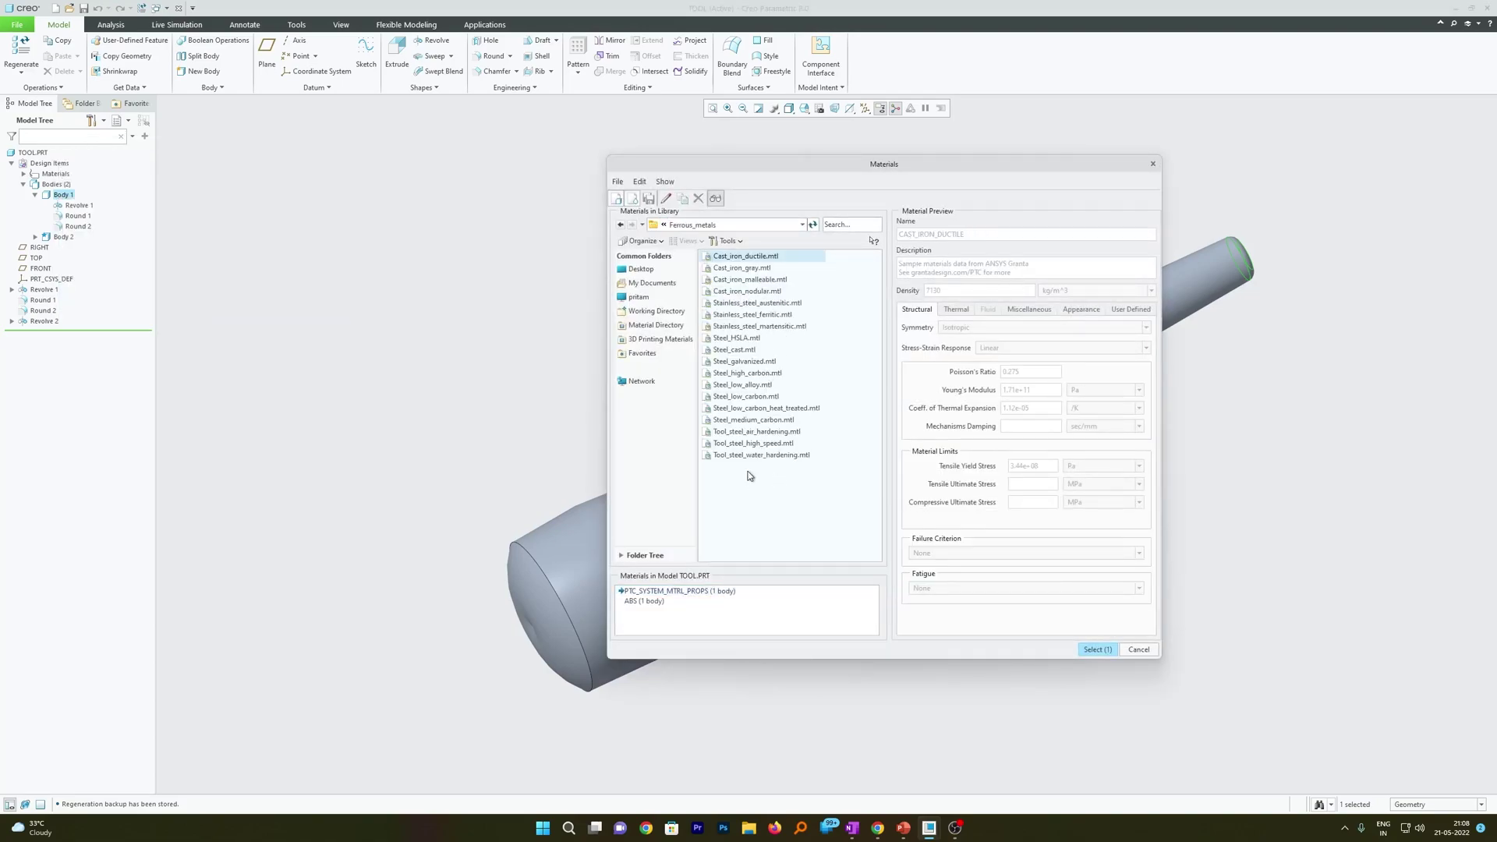
double_click(754, 432)
left_click(1086, 650)
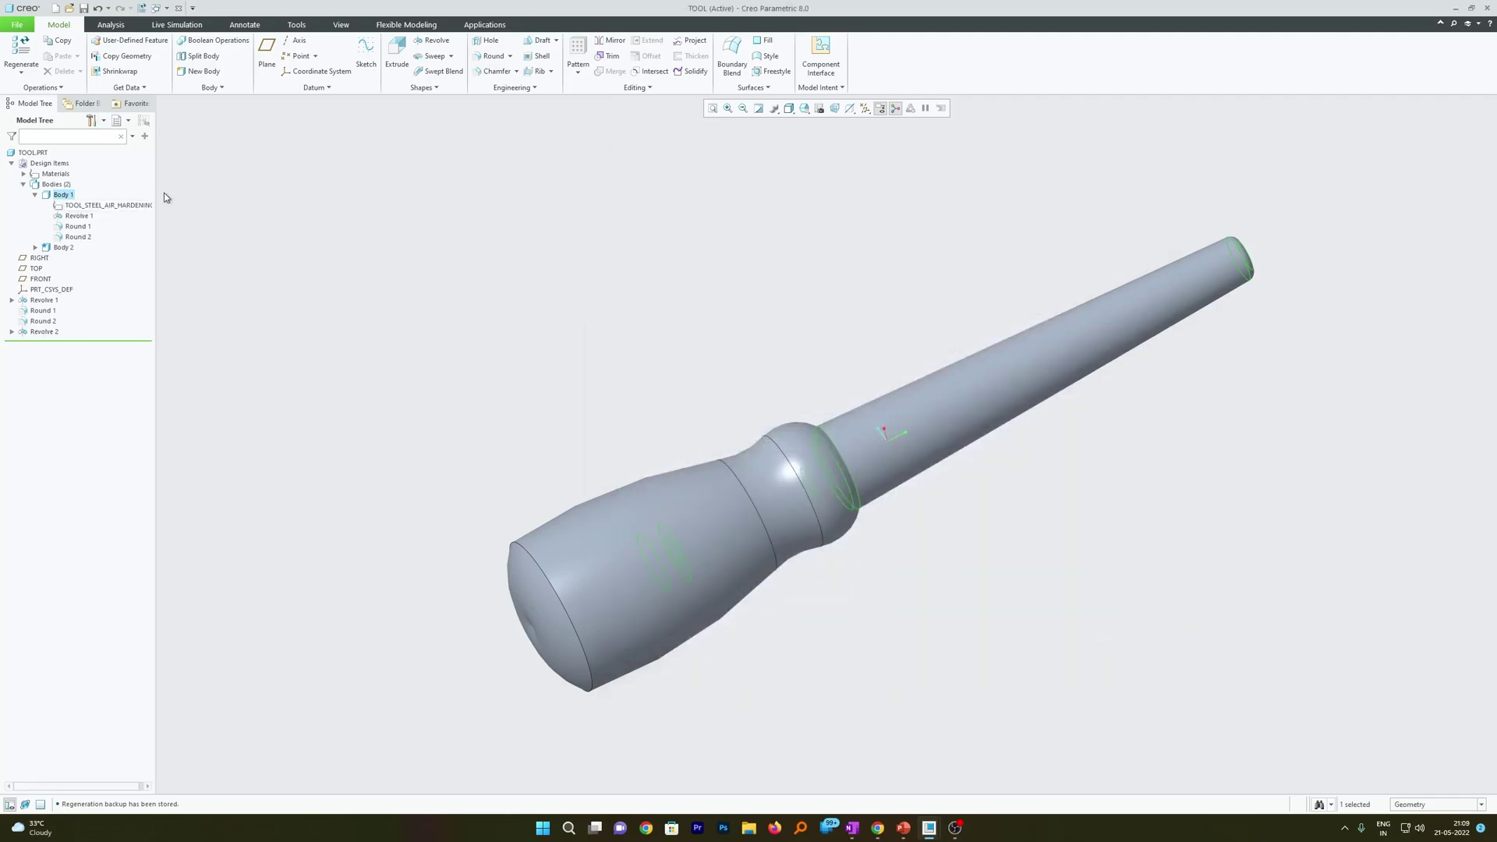
left_click(565, 287)
- Apply a steel appearance from the Metal-Steel.dmt library to Body 1 and display the model shaded with reflections
left_click(340, 25)
left_click(137, 68)
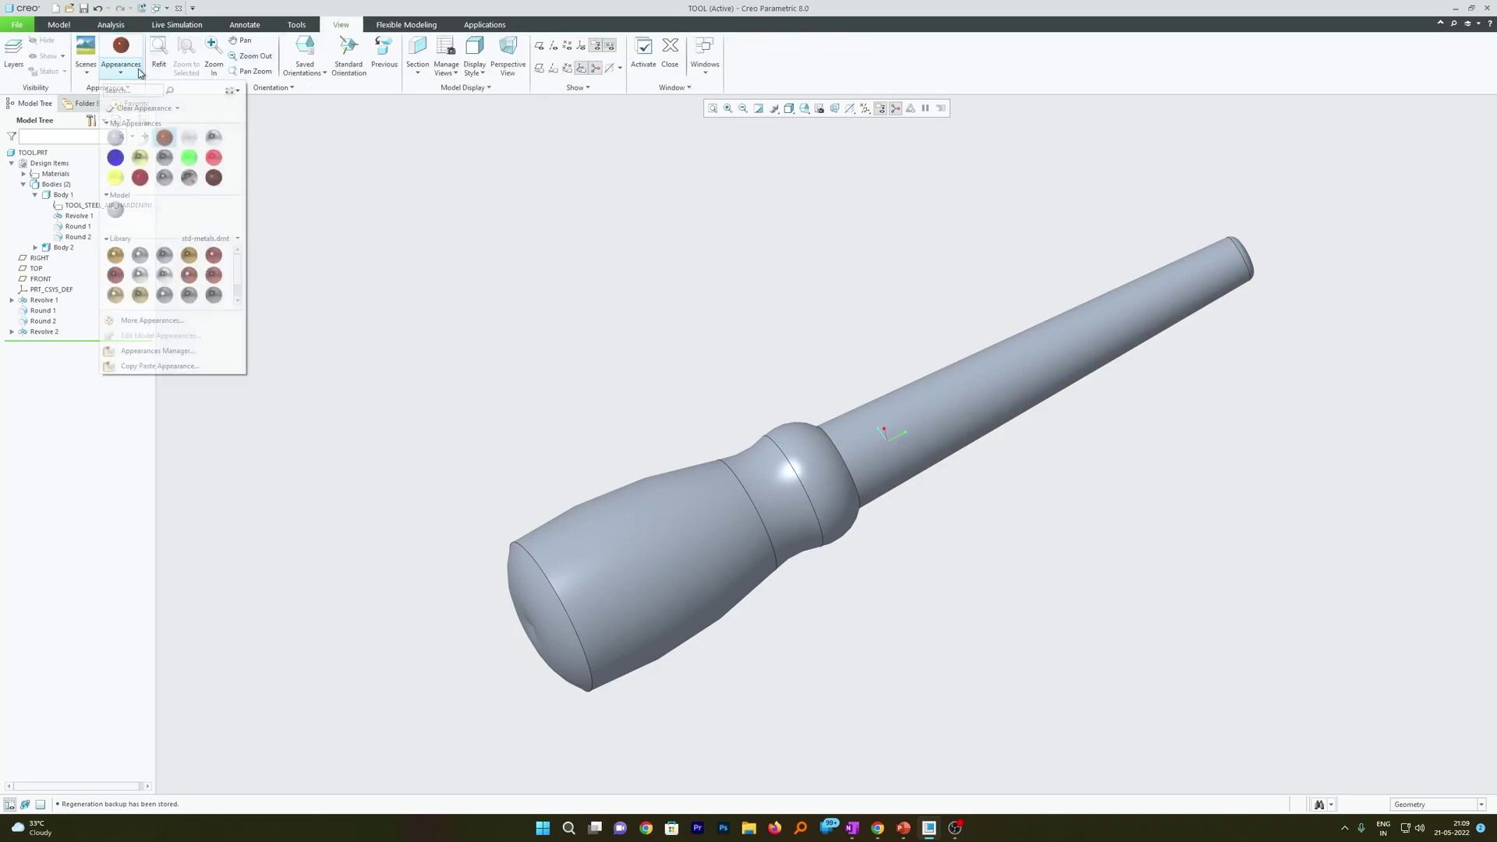
left_click(209, 238)
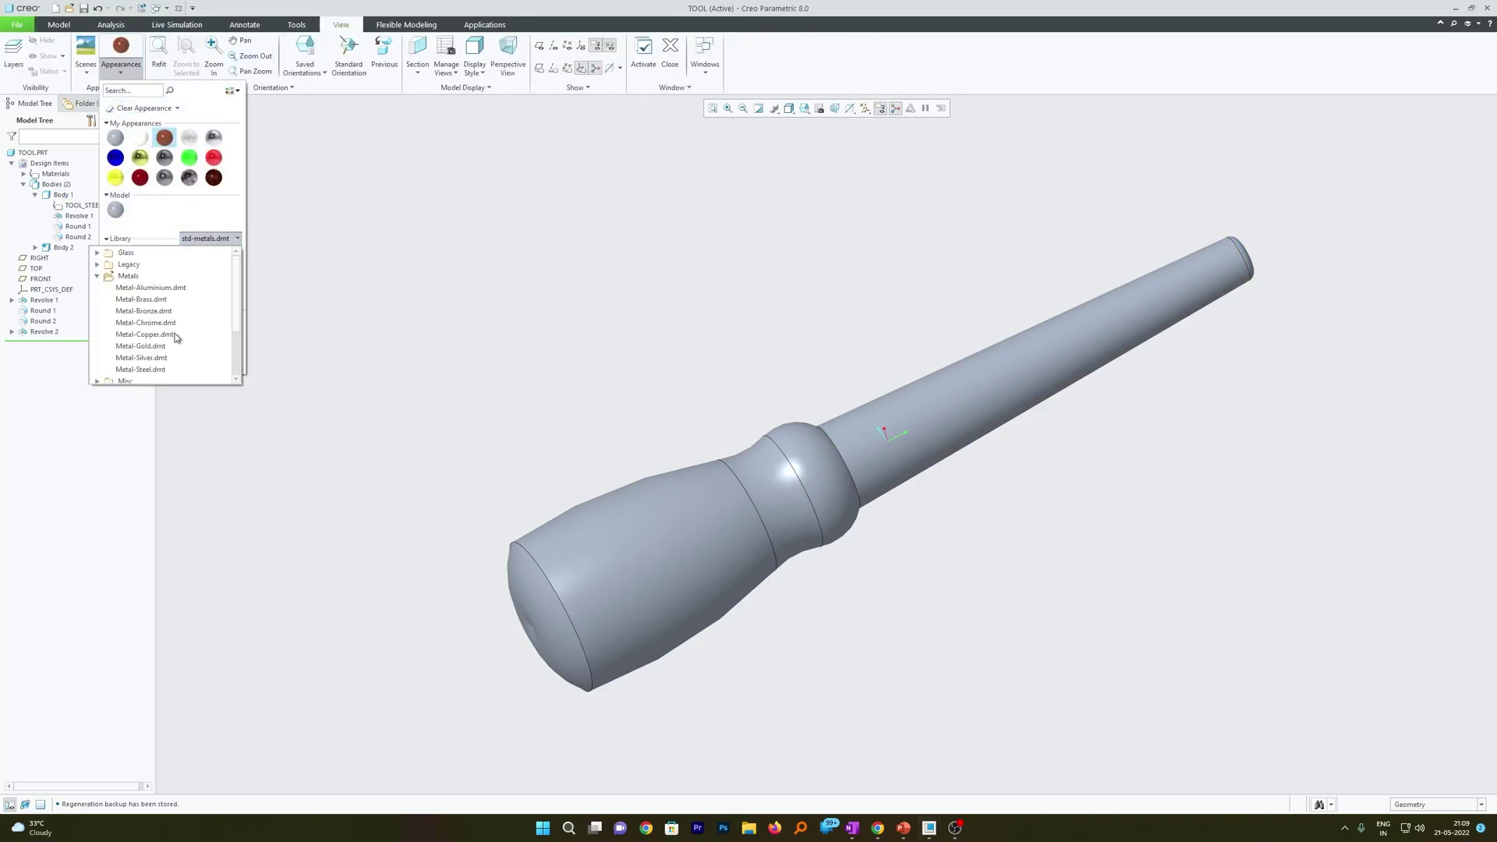
left_click(139, 261)
left_click(139, 259)
middle_click(587, 243)
left_click(121, 47)
left_click(64, 195)
middle_click(493, 338)
key("ctrl+1")
- Apply the plastic-frosted-blue library appearance to Body 2
left_click(23, 185)
left_click(23, 185)
left_click(64, 247)
left_click(121, 69)
left_click(209, 238)
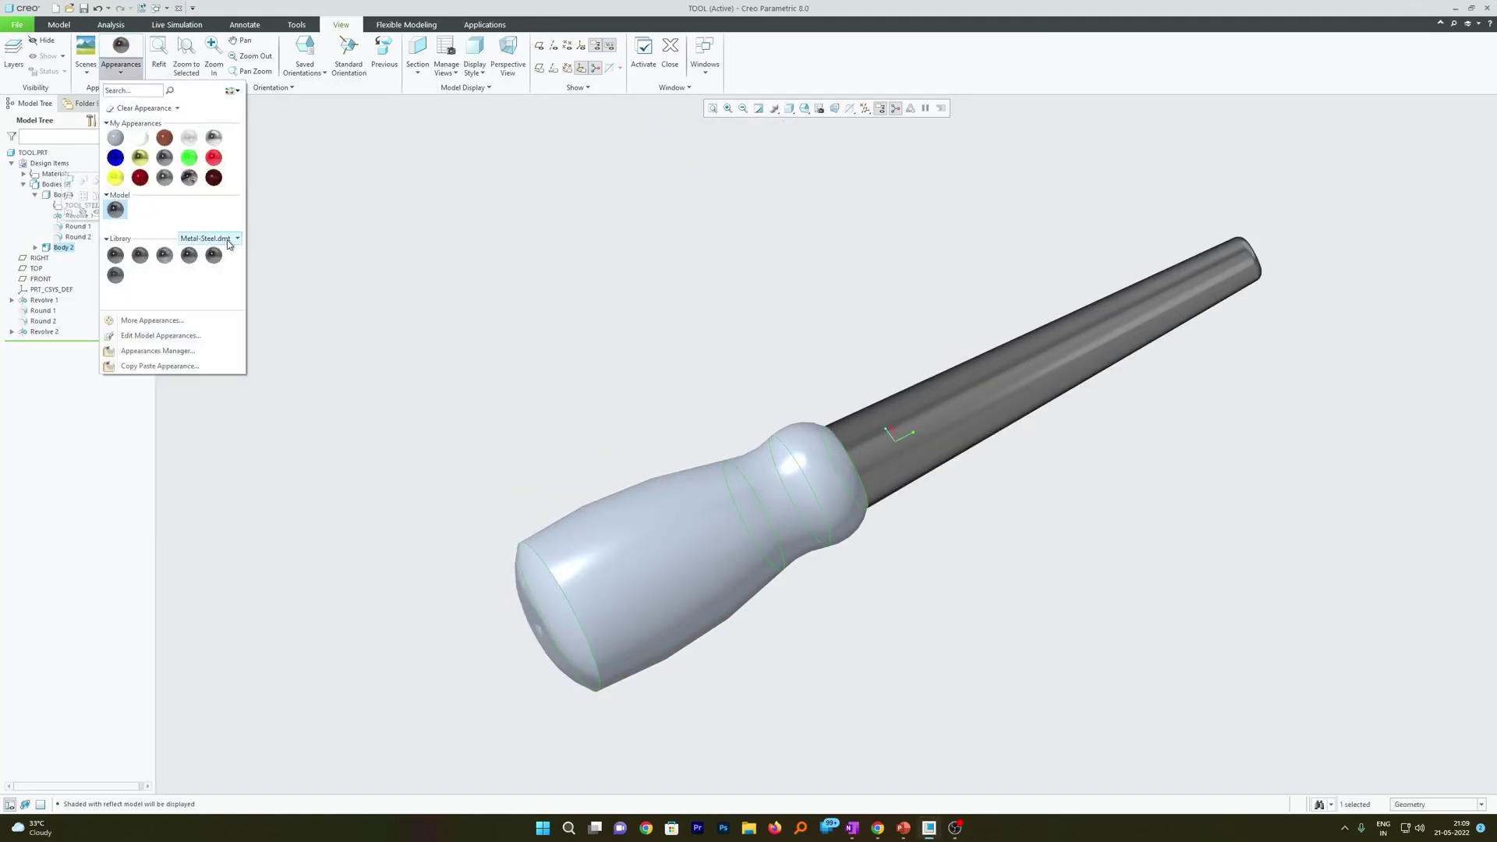
scroll(156, 312, "down", 3)
left_click(138, 301)
left_click(150, 322)
left_click(140, 255)
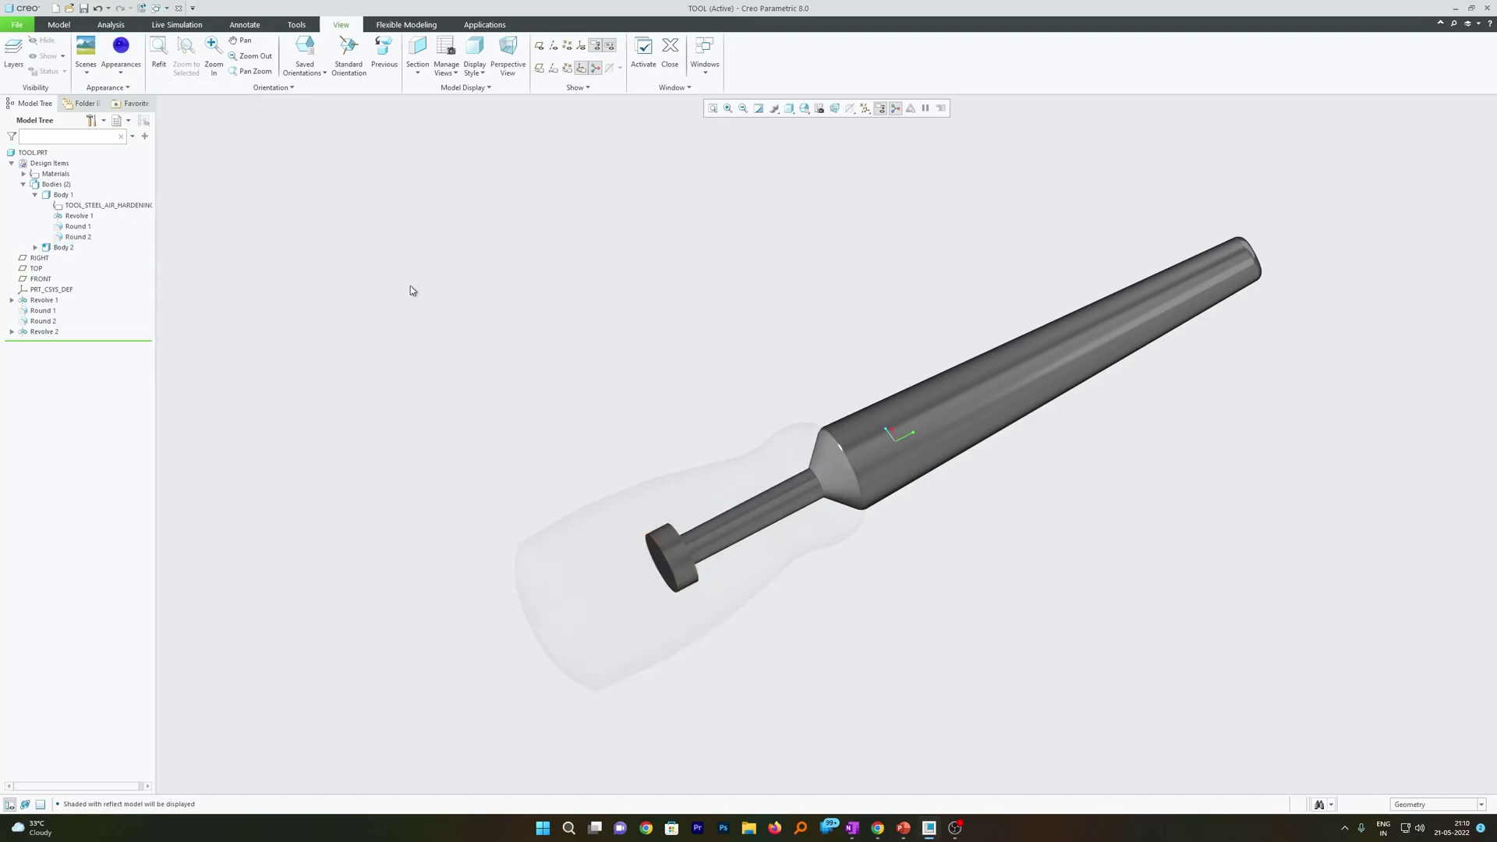
- Adjust the frosted blue plastic appearance to diffuse 0.70, reflectivity 0.34, glossiness 0.14, translucency 0.37 and transparency 0.50
left_click(120, 69)
right_click(141, 213)
left_click(90, 219)
left_click_drag(130, 364, 87, 364)
mouse_move(72, 301)
left_mouse_down()
mouse_move(93, 301)
mouse_move(89, 317)
left_mouse_up()
left_click_drag(87, 364, 89, 348)
left_click_drag(93, 301, 111, 301)
left_click_drag(89, 317, 87, 317)
left_click_drag(105, 333, 73, 333)
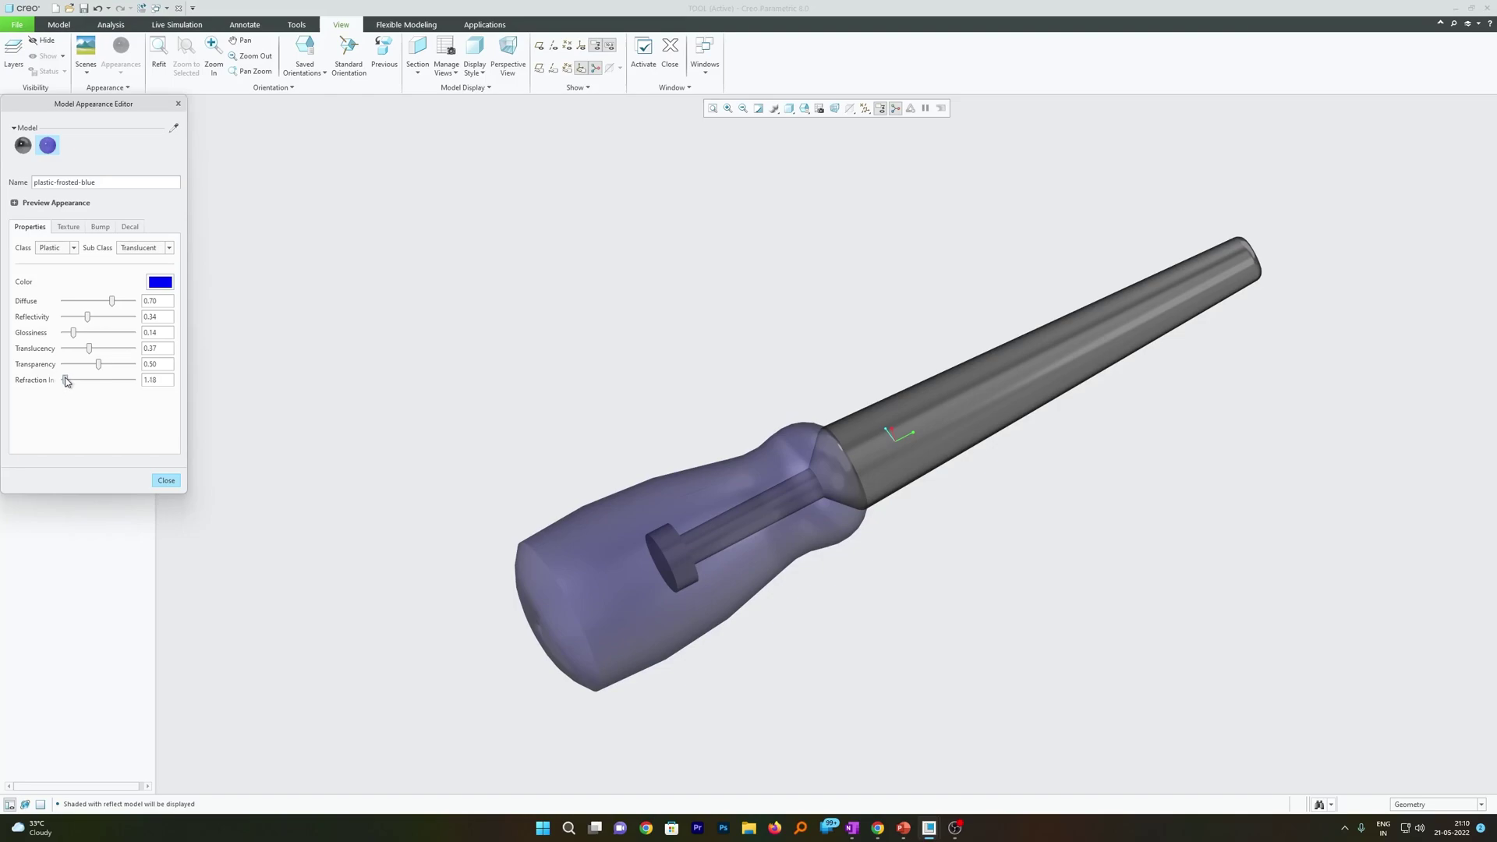
left_click(174, 482)
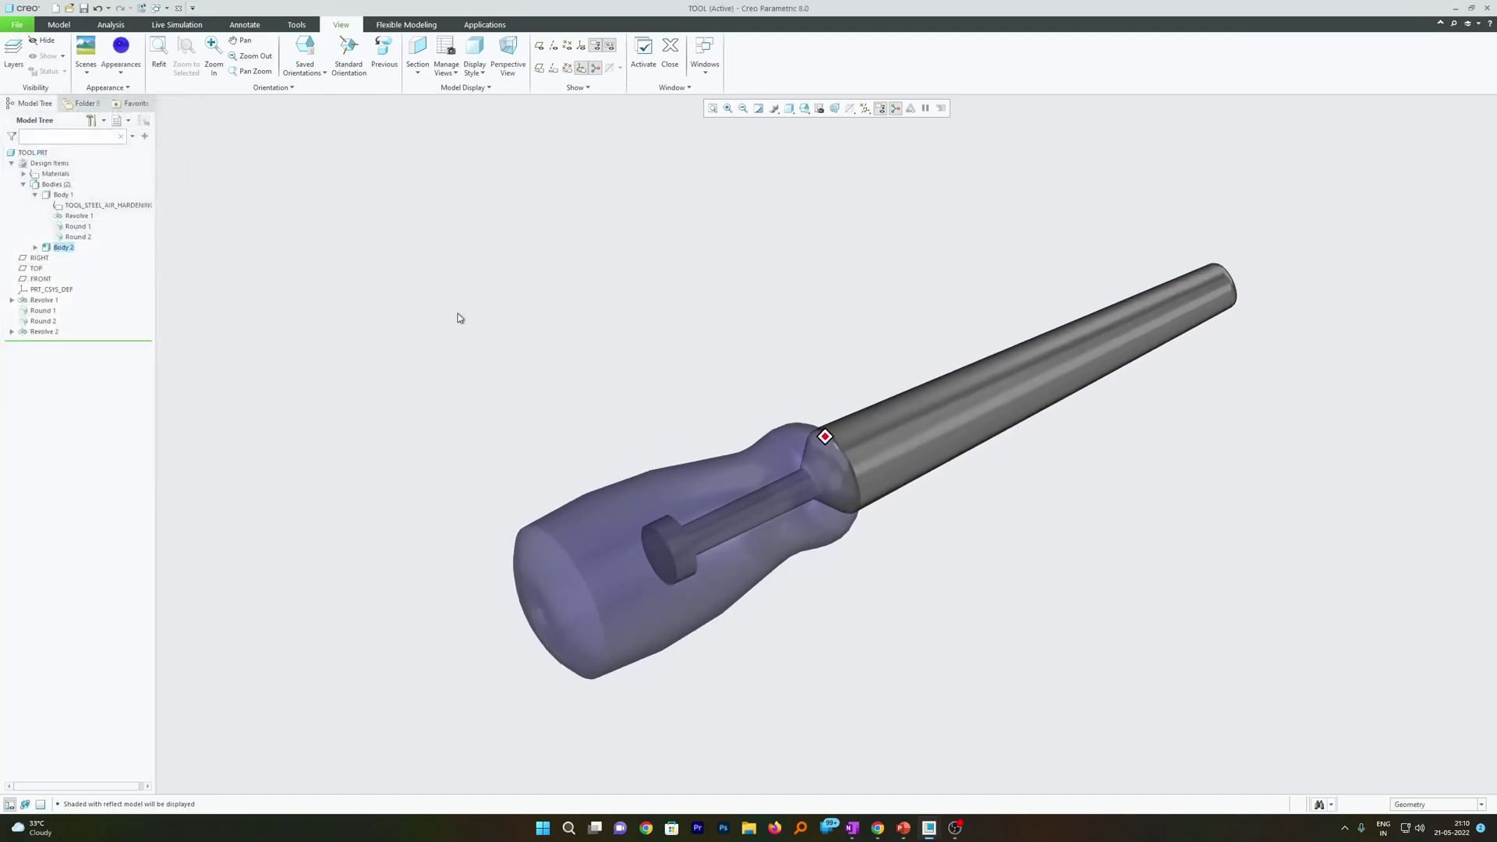
- Subtract Body 1 from Body 2 with a Boolean operation, leaving Keep Bodies off
mouse_move(600, 321)
middle_mouse_down()
mouse_move(729, 300)
mouse_move(665, 355)
middle_mouse_up()
scroll(665, 355, "down", 2)
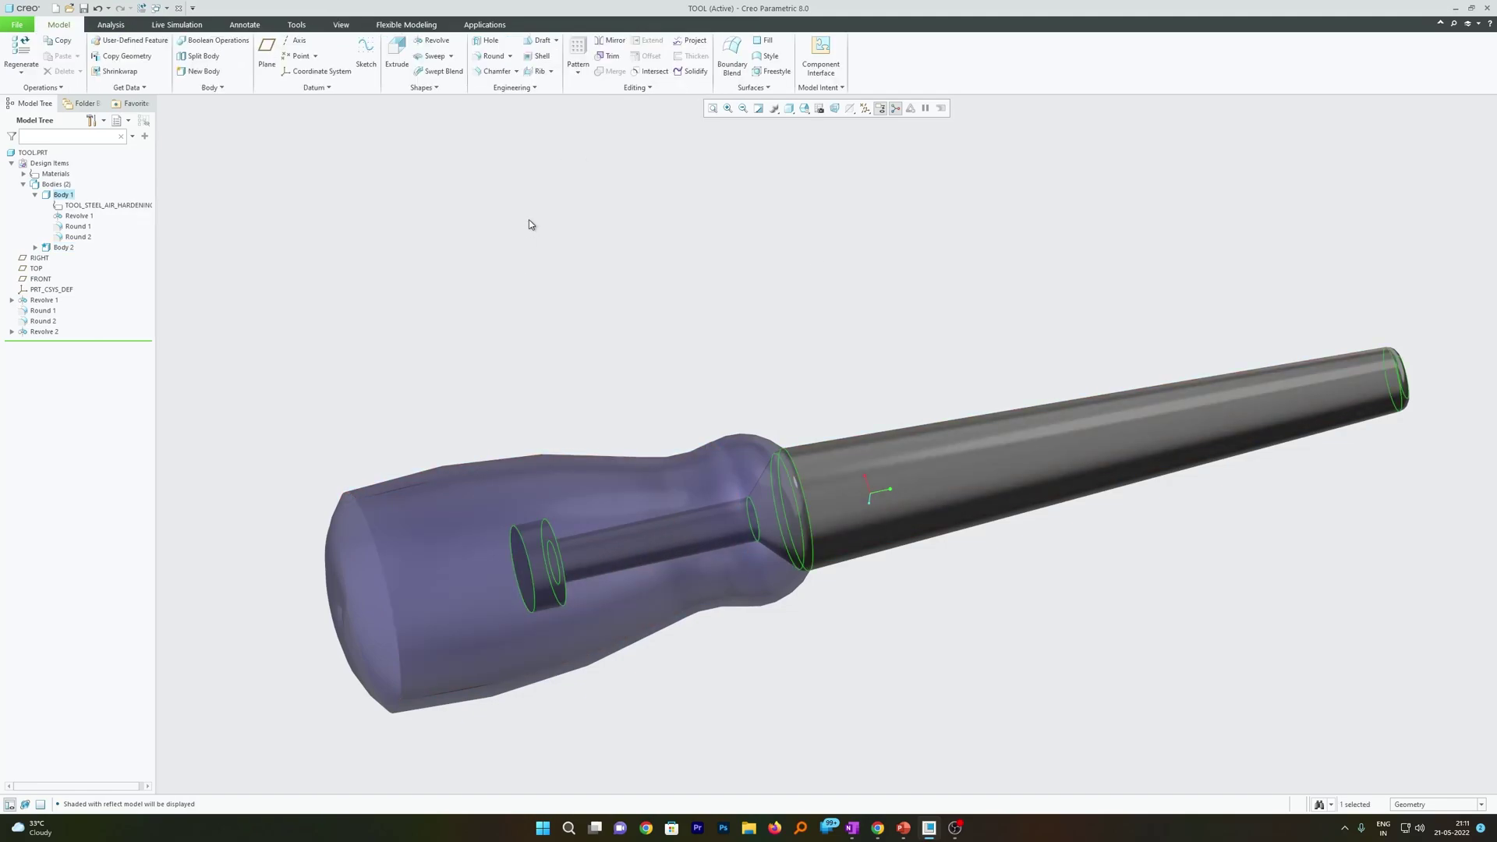
left_click(528, 224)
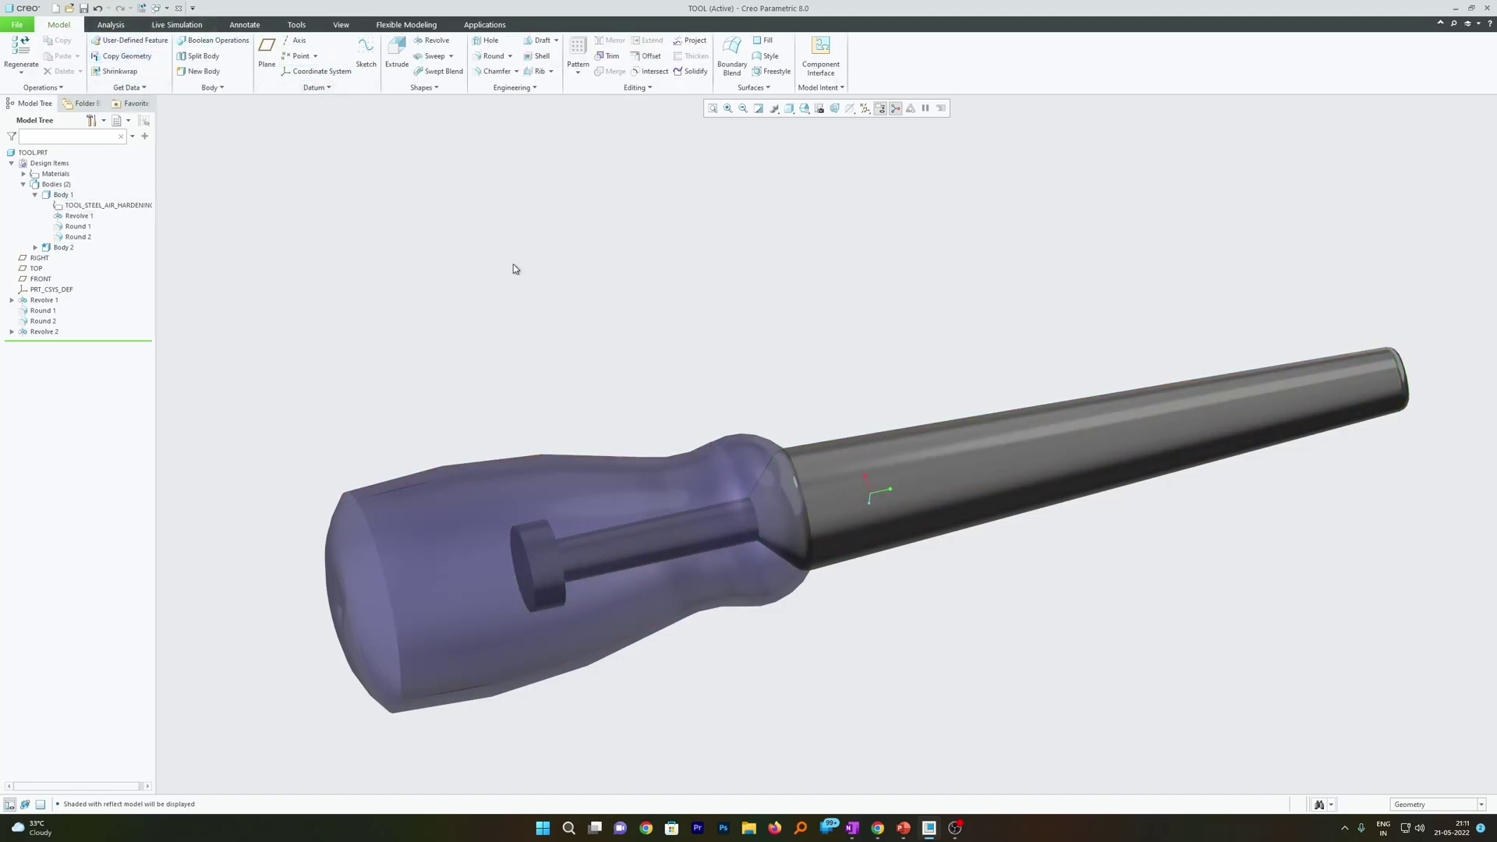
left_click(207, 40)
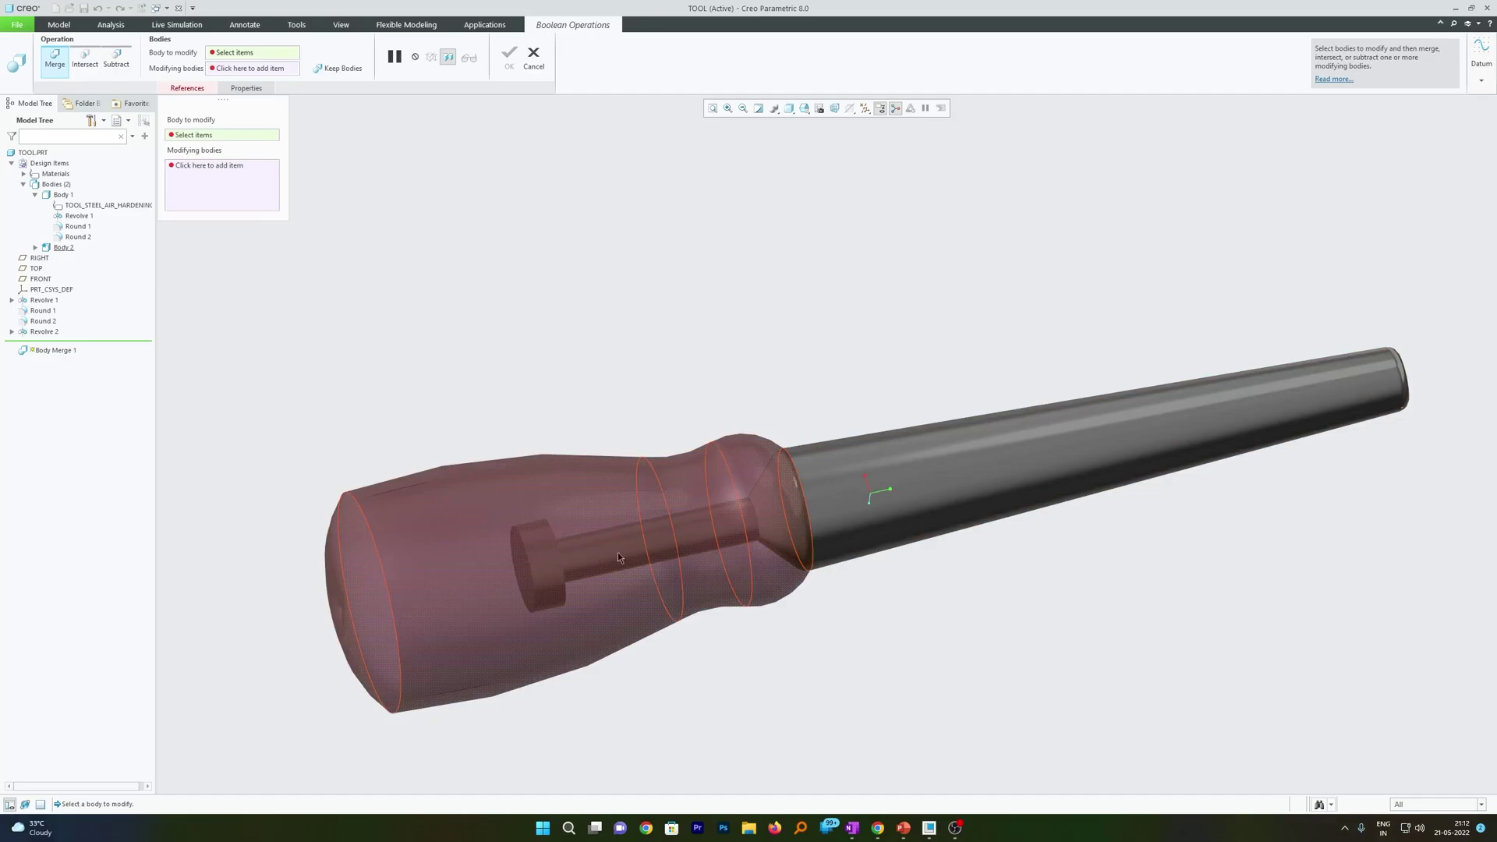
left_click(646, 490)
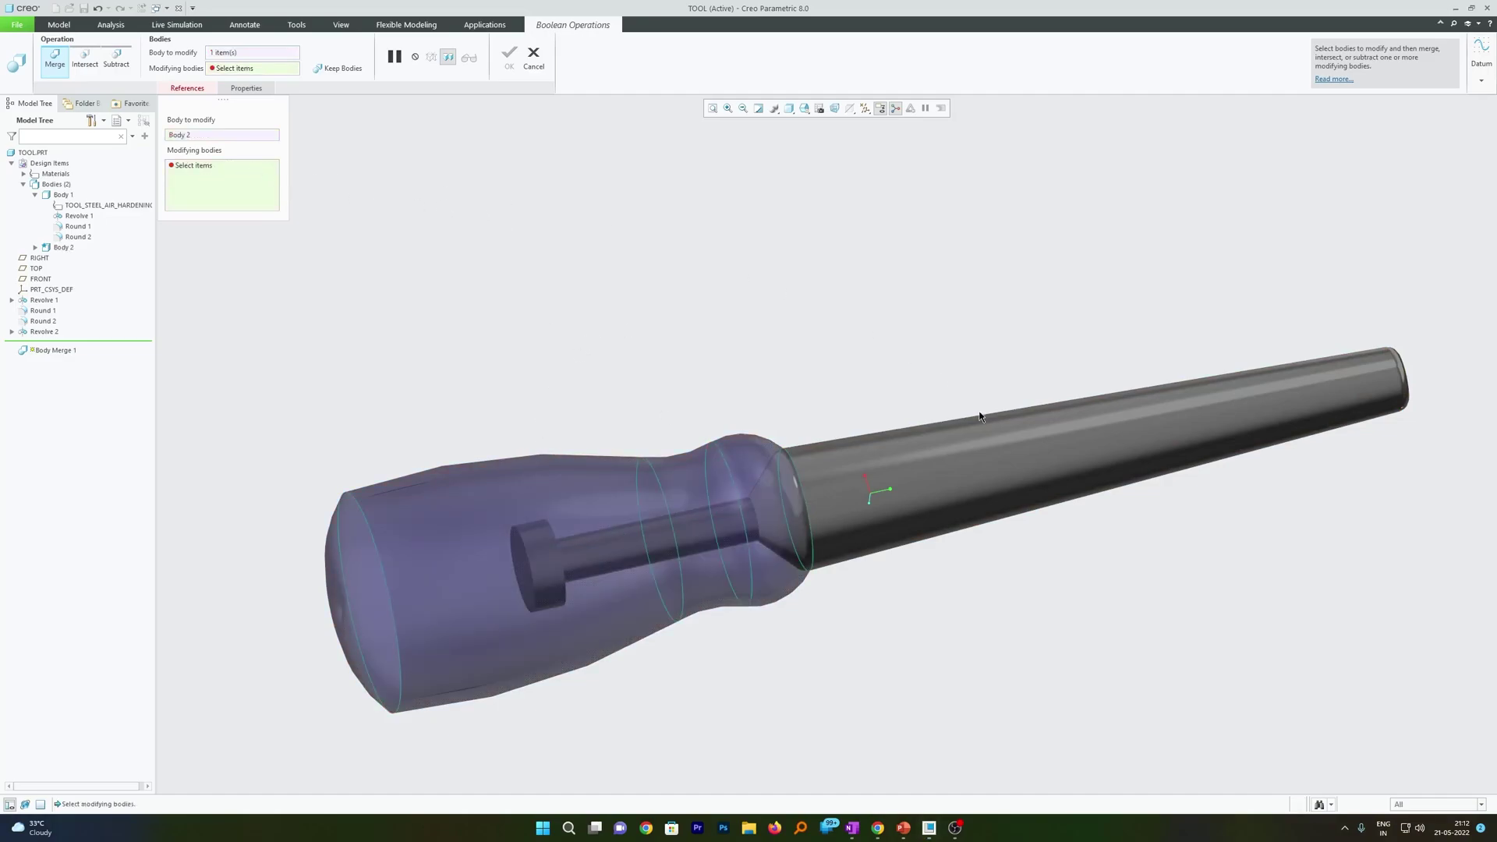
left_click(964, 456)
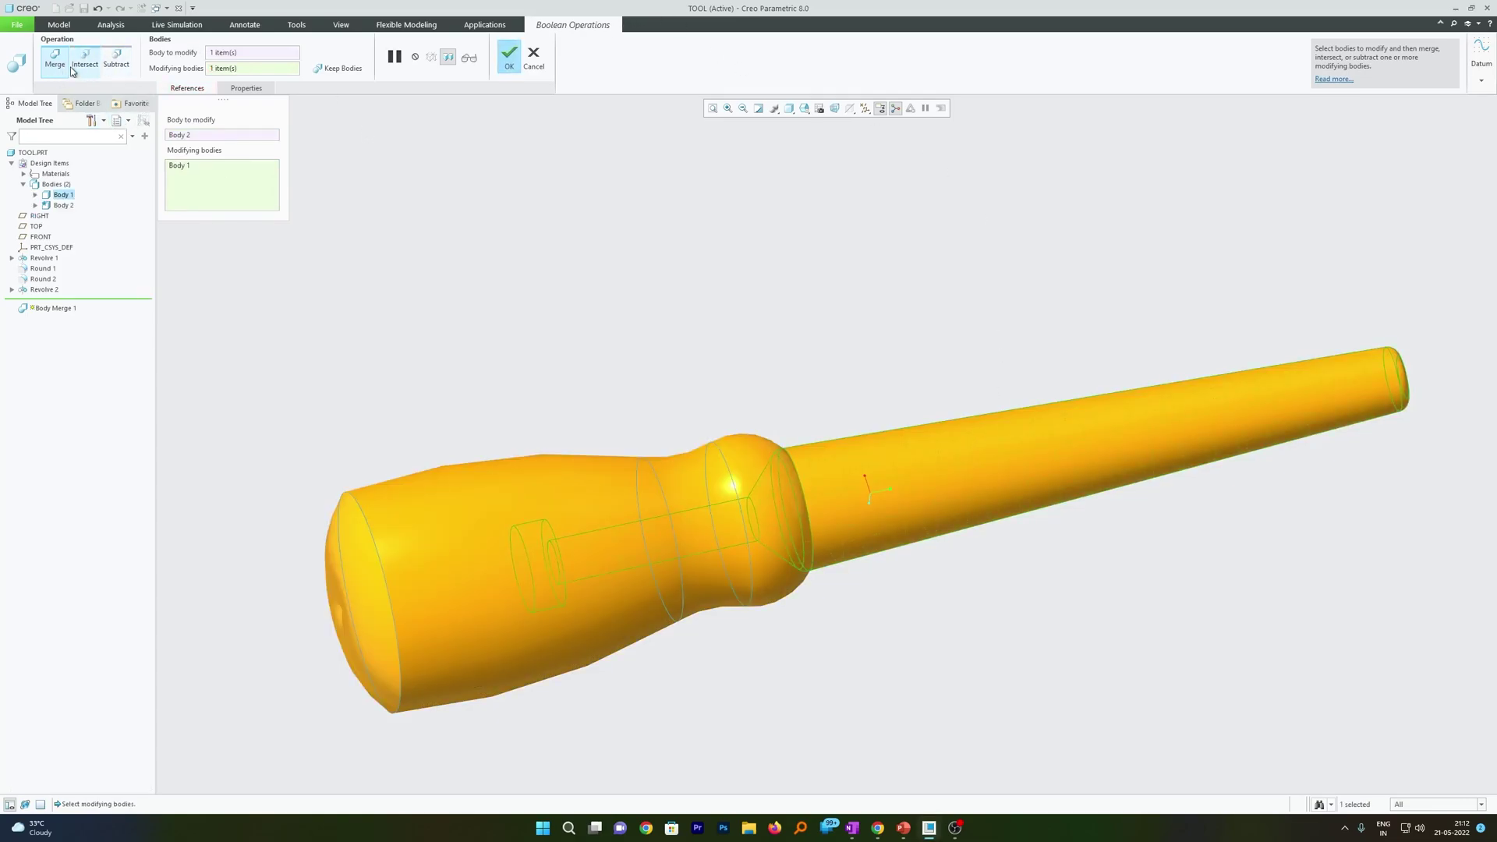
left_click(116, 61)
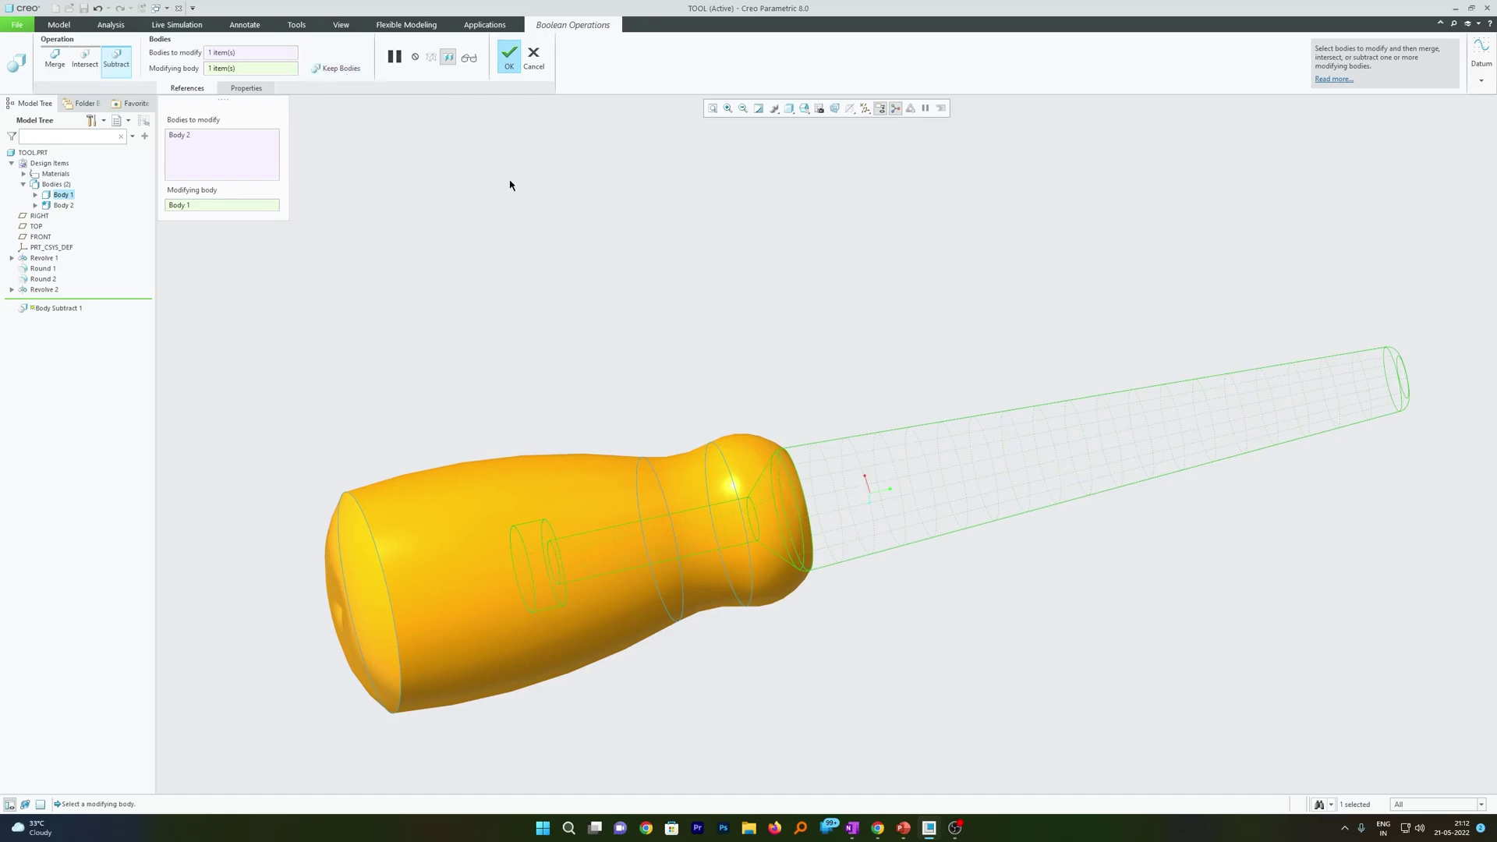
middle_click_drag(518, 187, 546, 296)
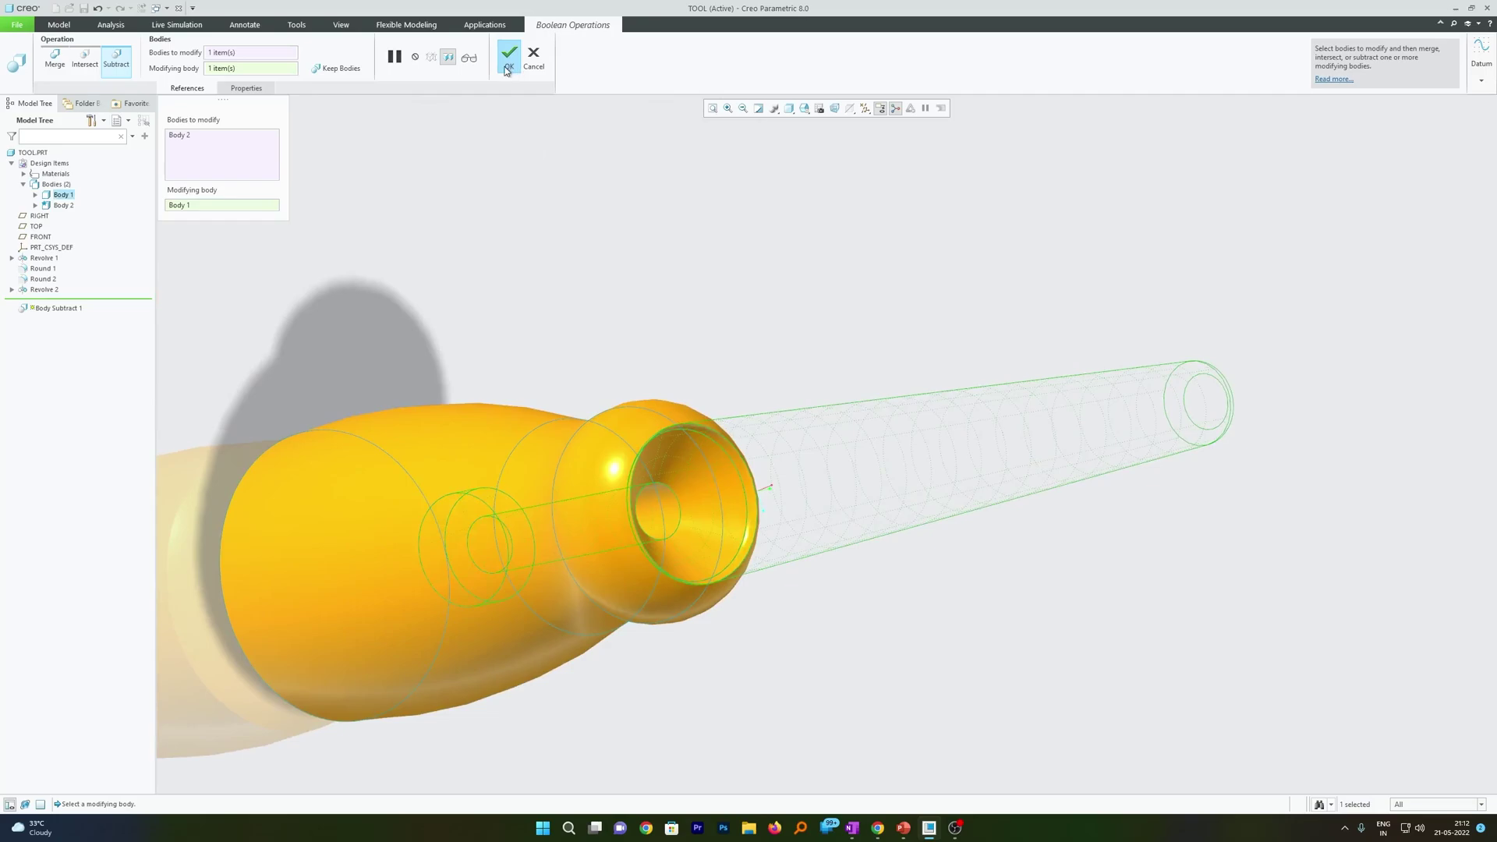
left_click(508, 67)
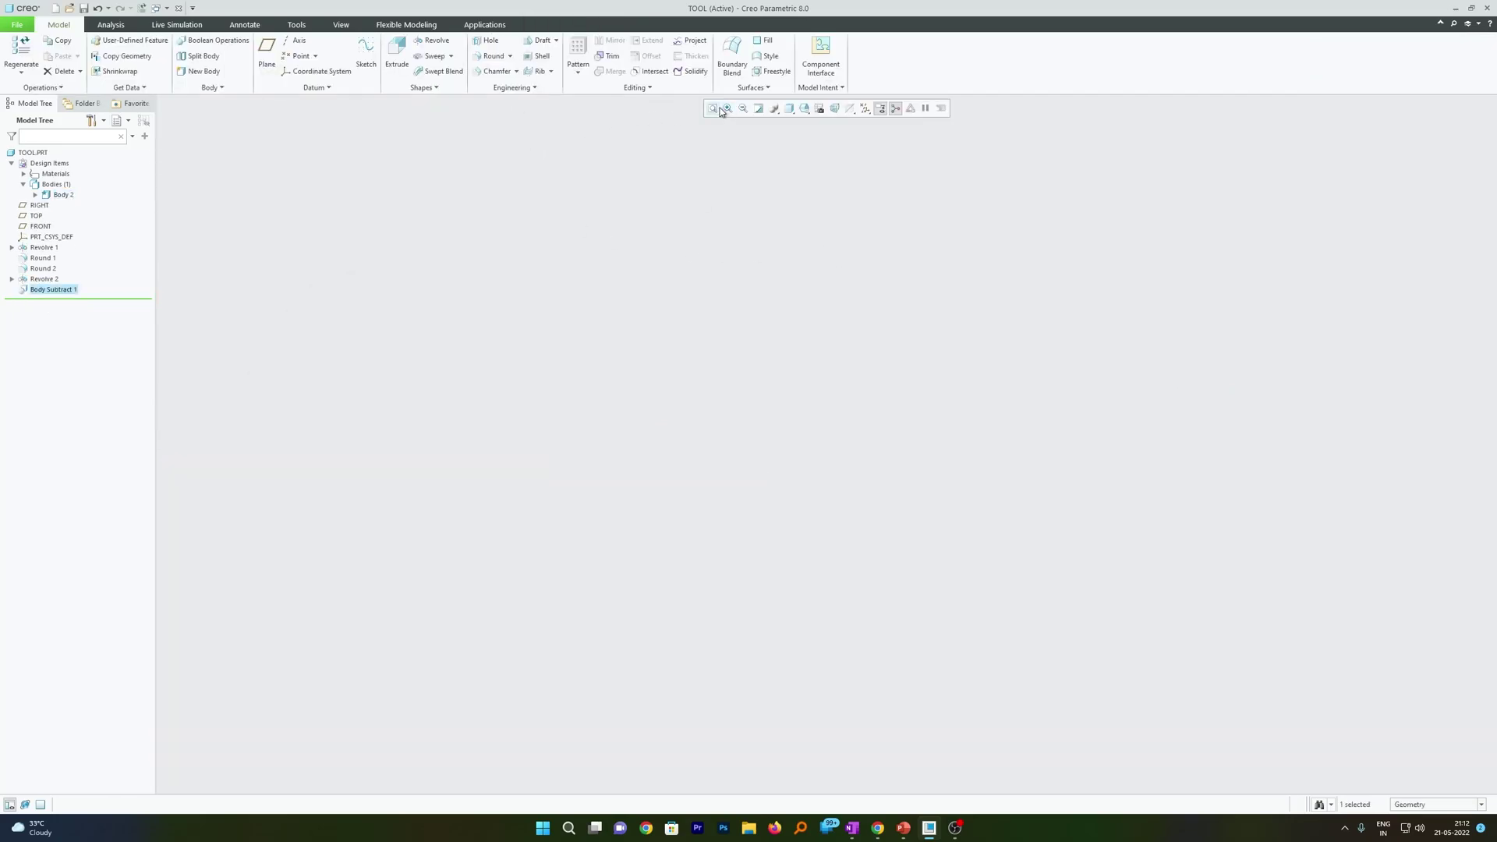
- Display the hollowed grip body shaded with edges
middle_click_drag(686, 196, 1109, 204)
left_click(1109, 204)
scroll(853, 123, "up", 1)
left_click(788, 108)
left_click(735, 136)
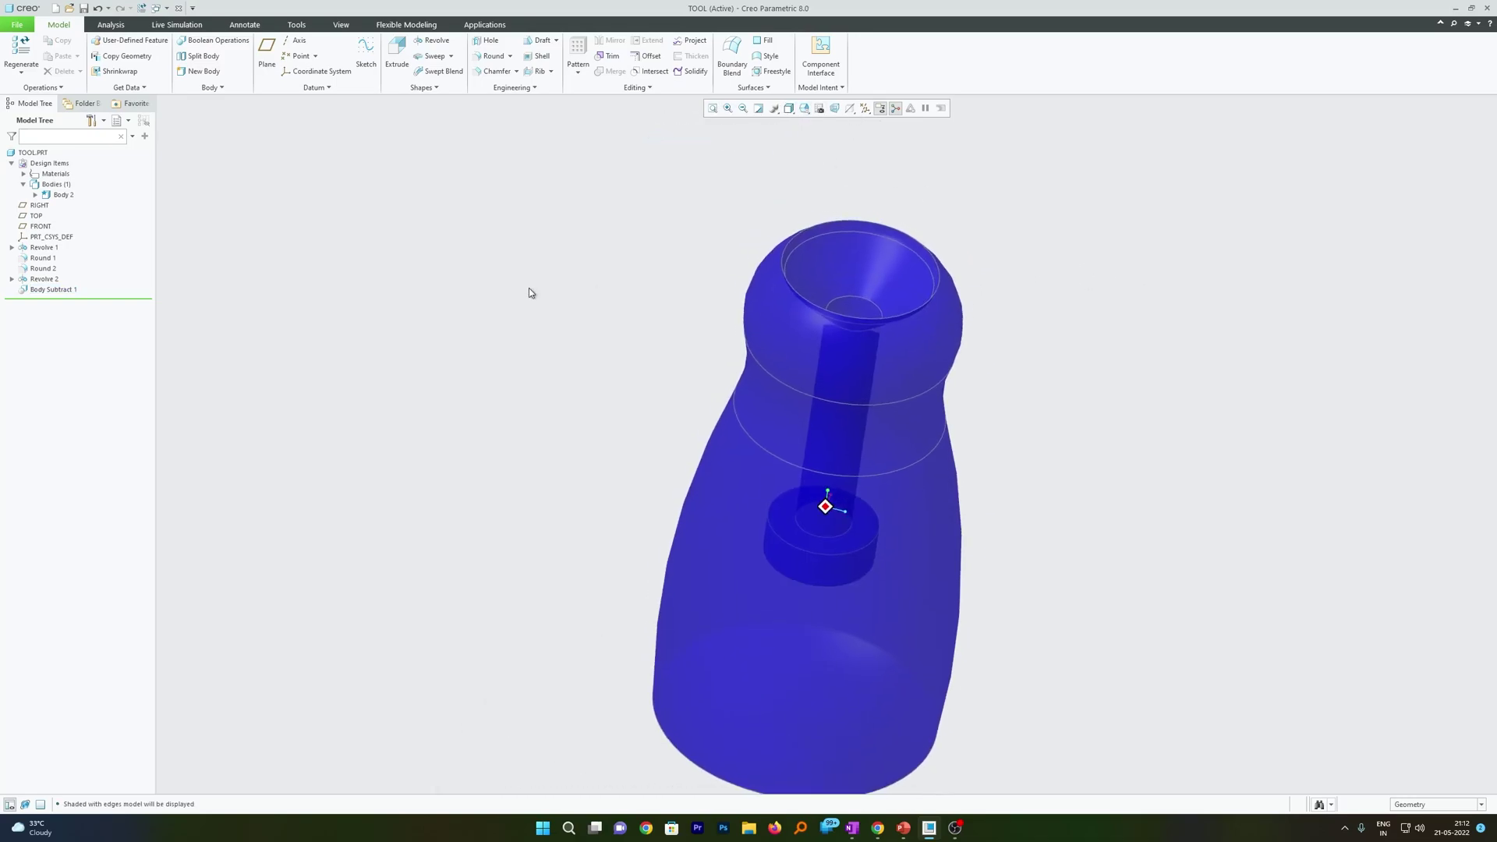
- Show the datum planes, create a planar section of the grip on the RIGHT datum plane, and close the part window
left_click(341, 24)
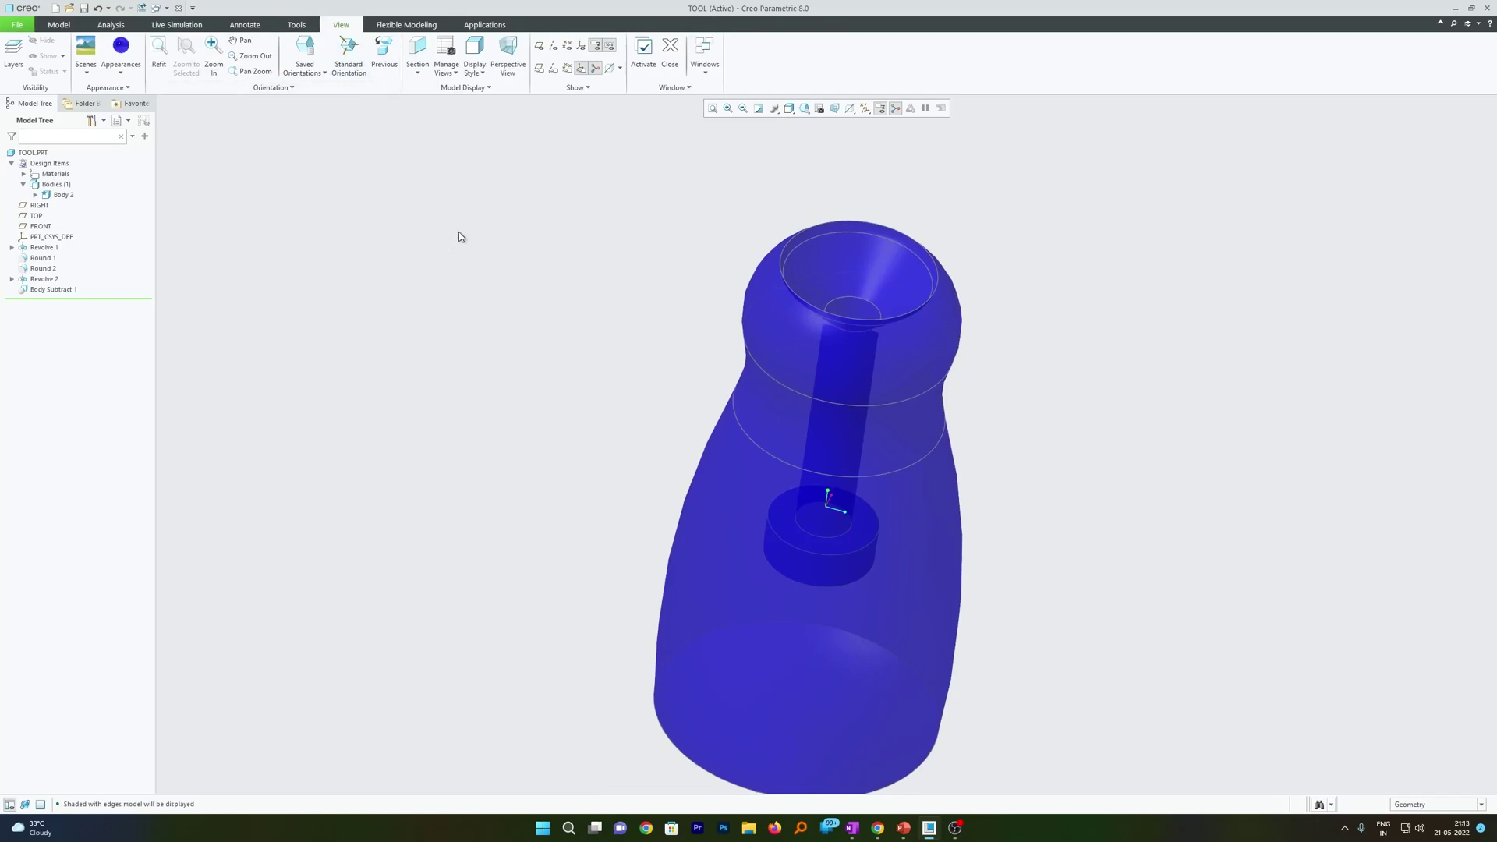
left_click(418, 63)
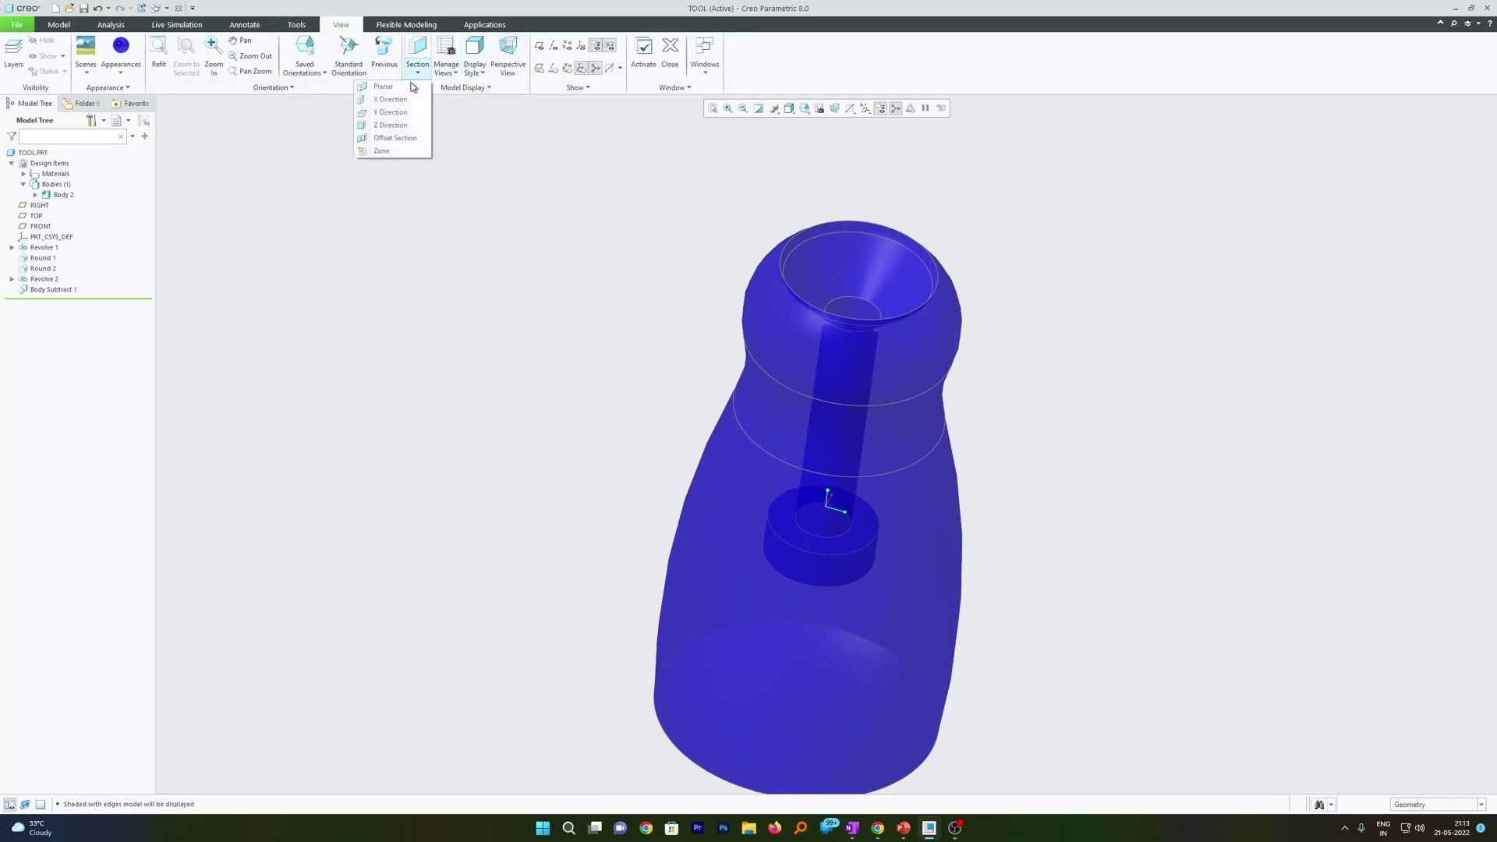
left_click(405, 88)
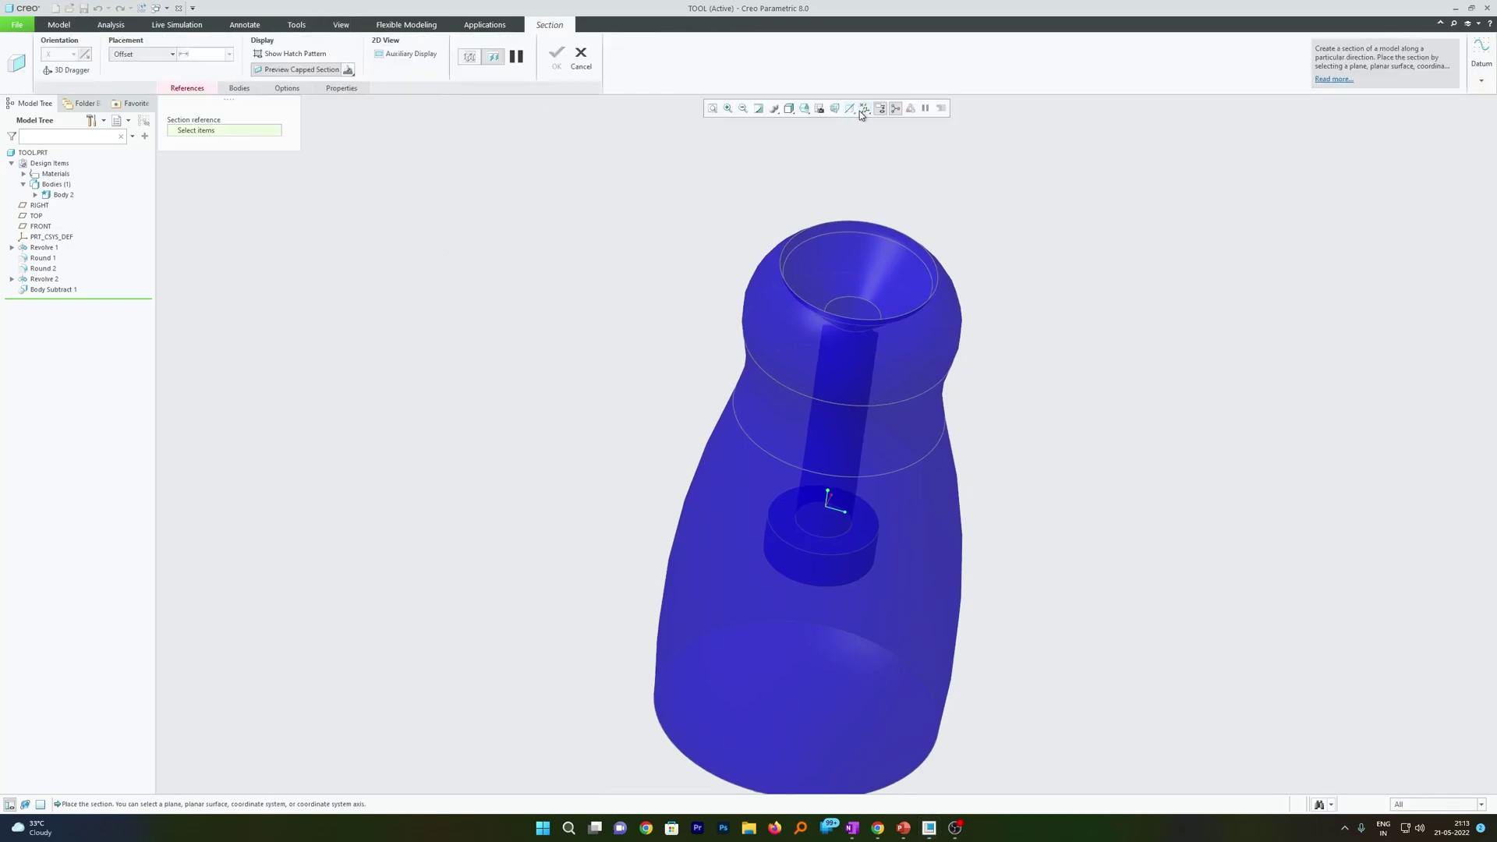
left_click(865, 109)
left_click(825, 174)
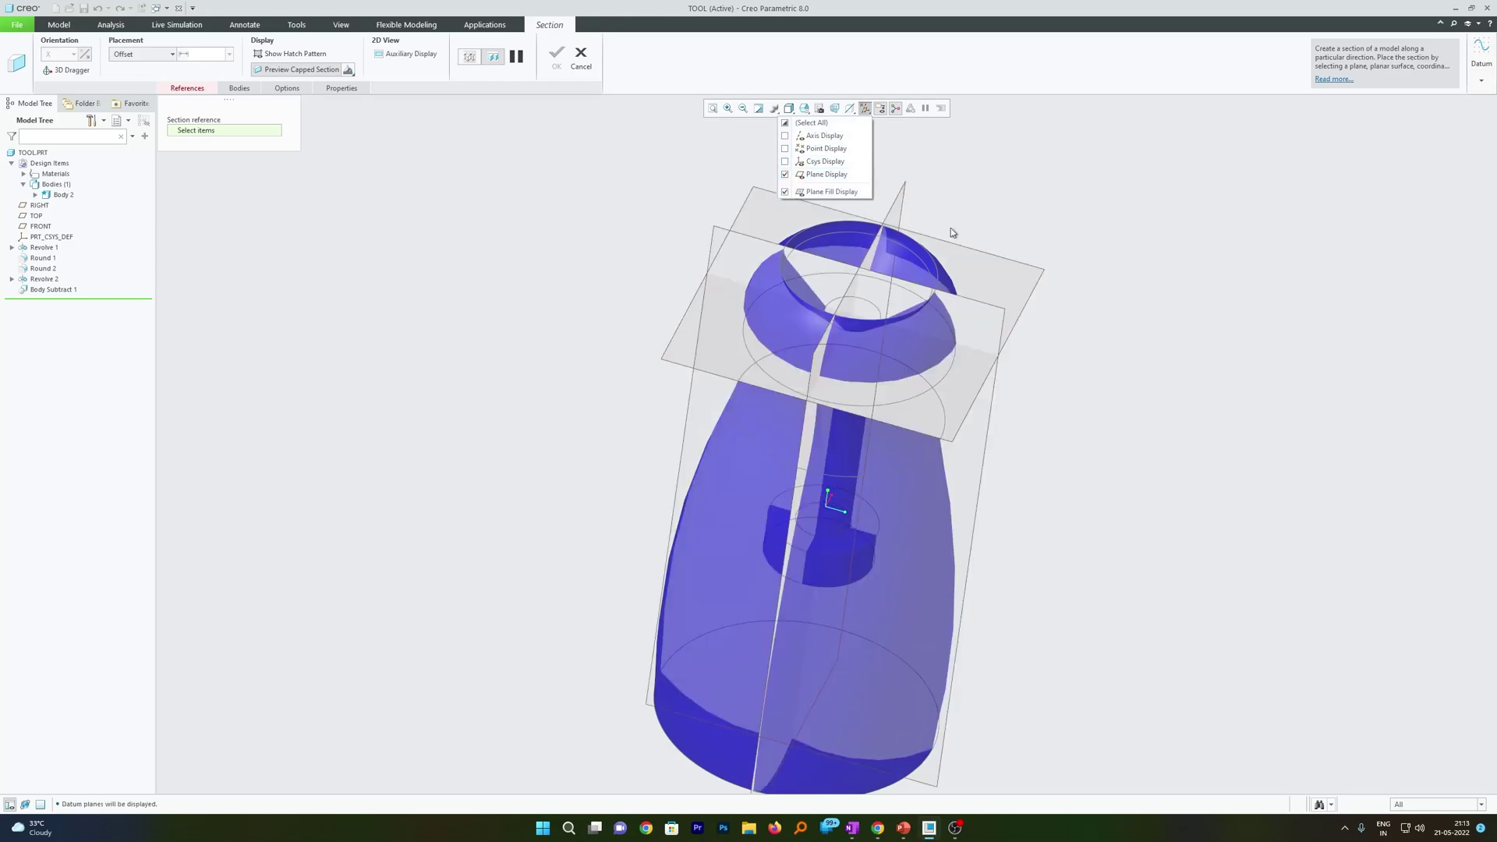
left_click(997, 309)
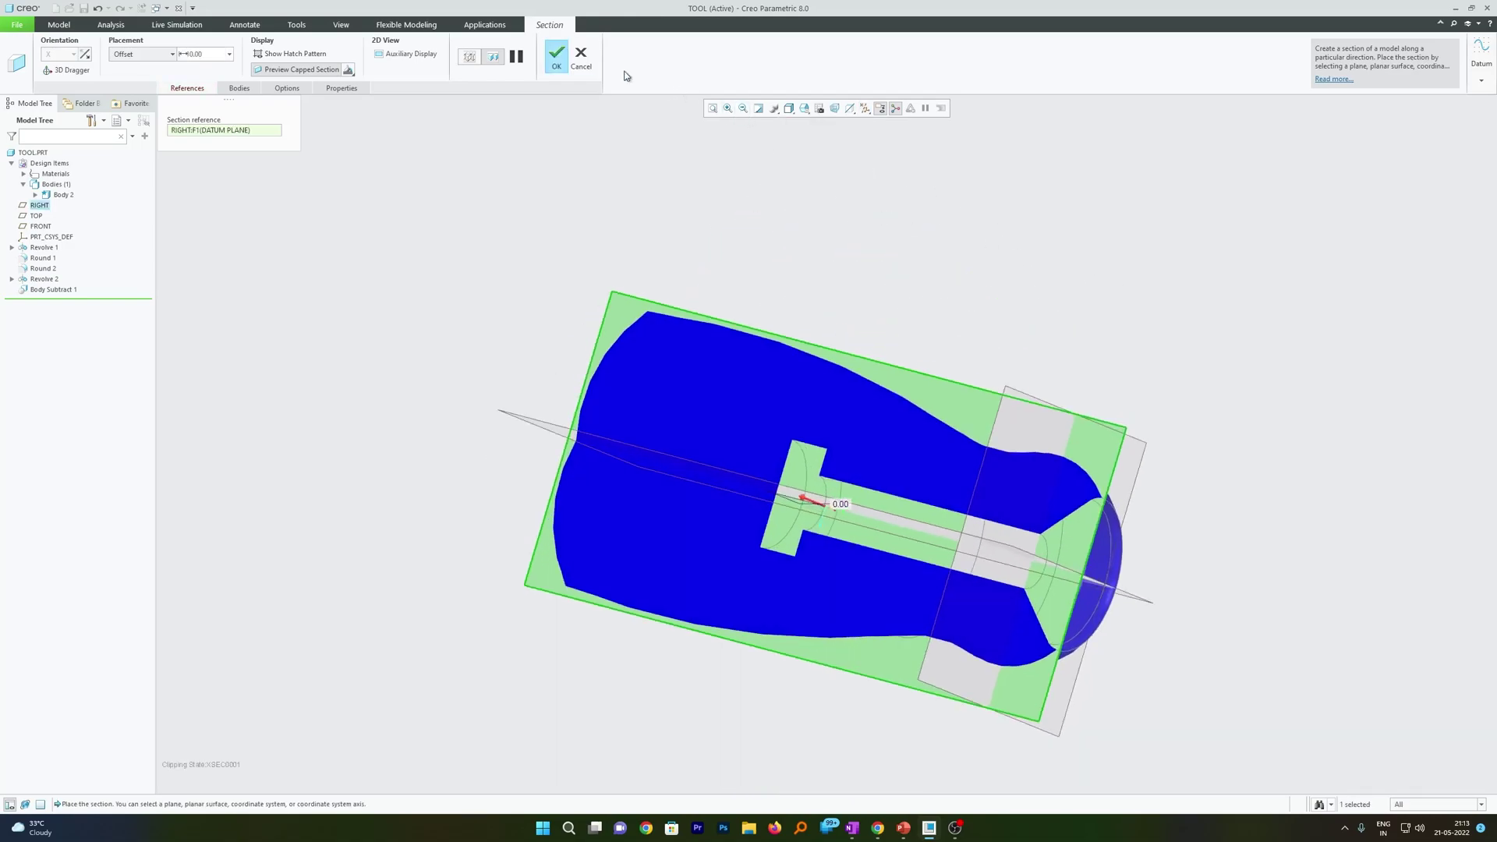
left_click(556, 54)
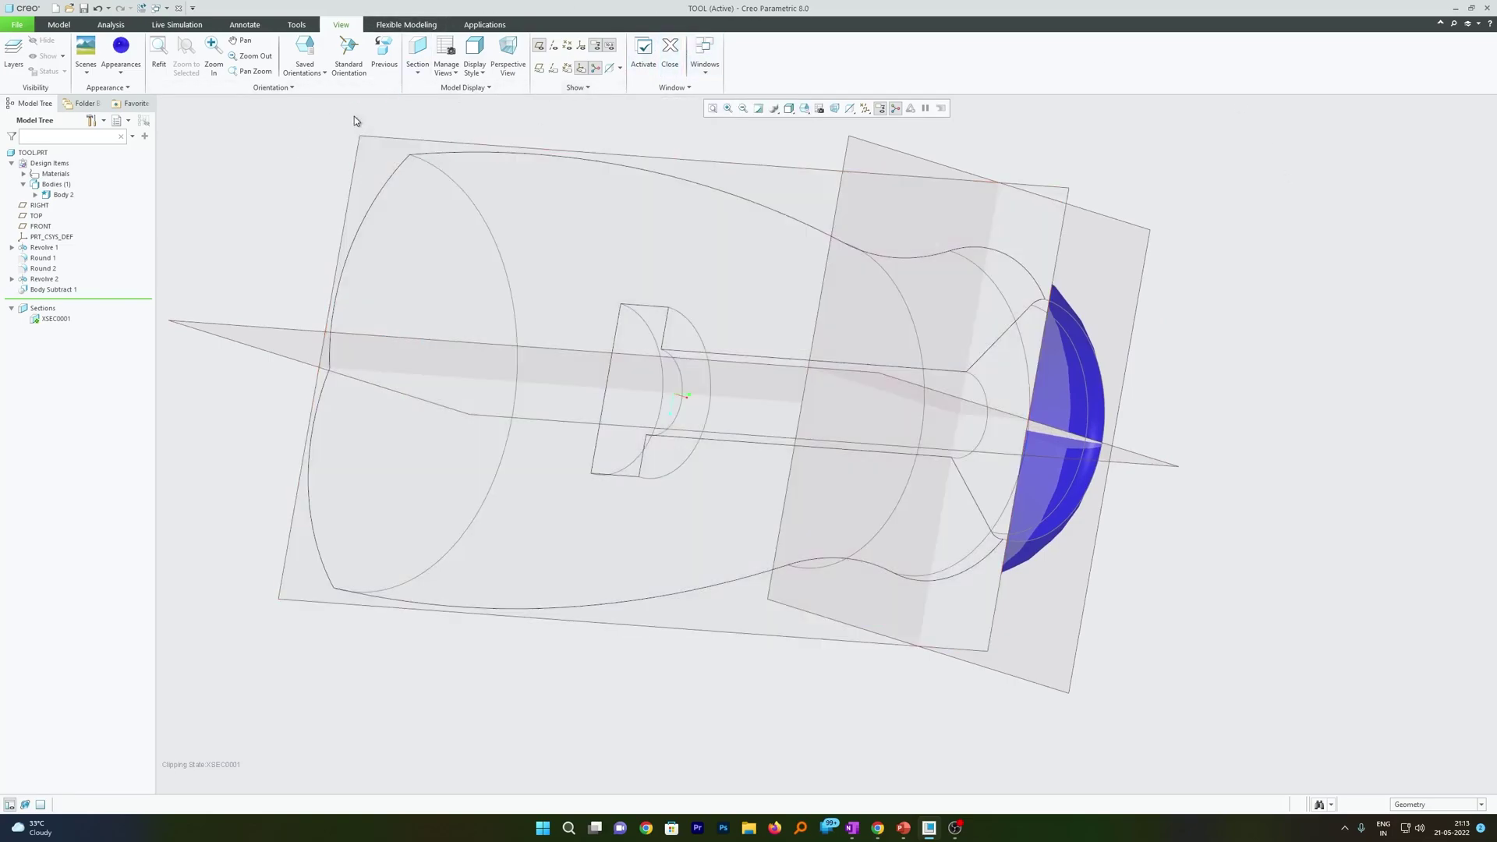
left_click(669, 55)
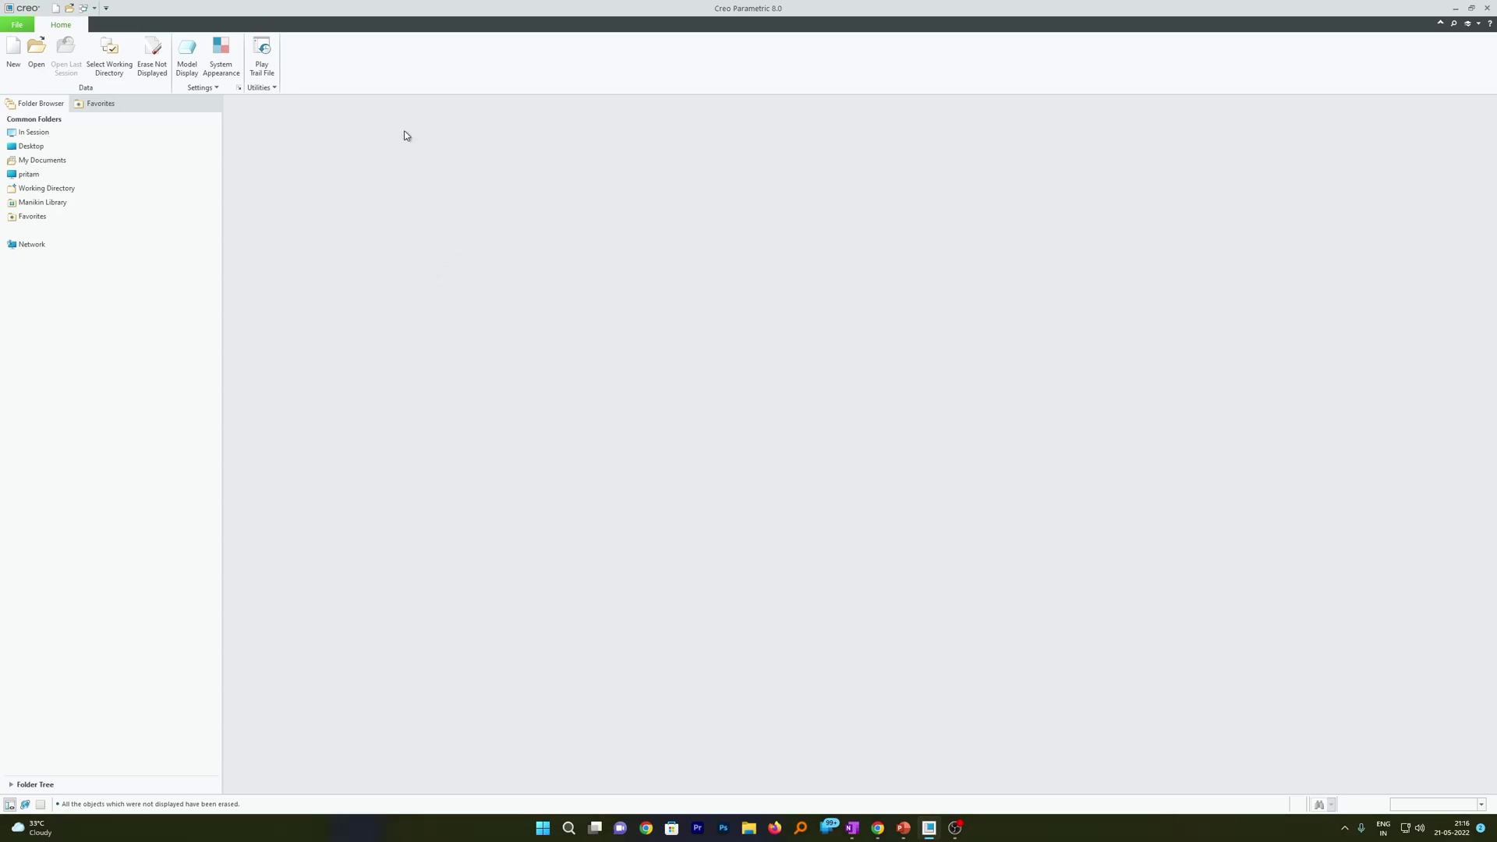
- Create a design assembly named tool from the mmns_asm_design_abs template
left_click(16, 59)
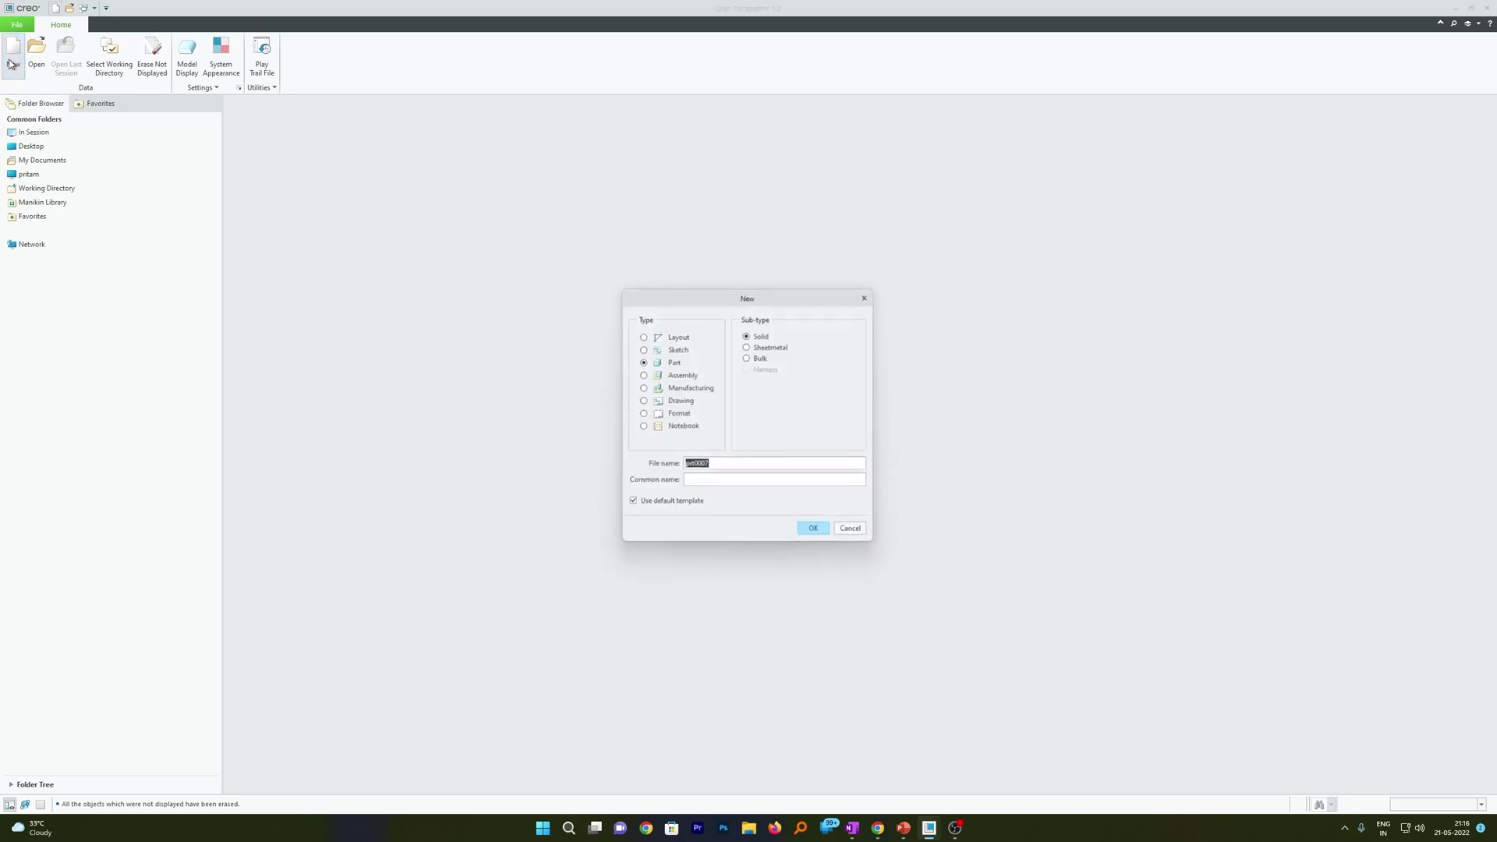
left_click(682, 375)
left_click(632, 503)
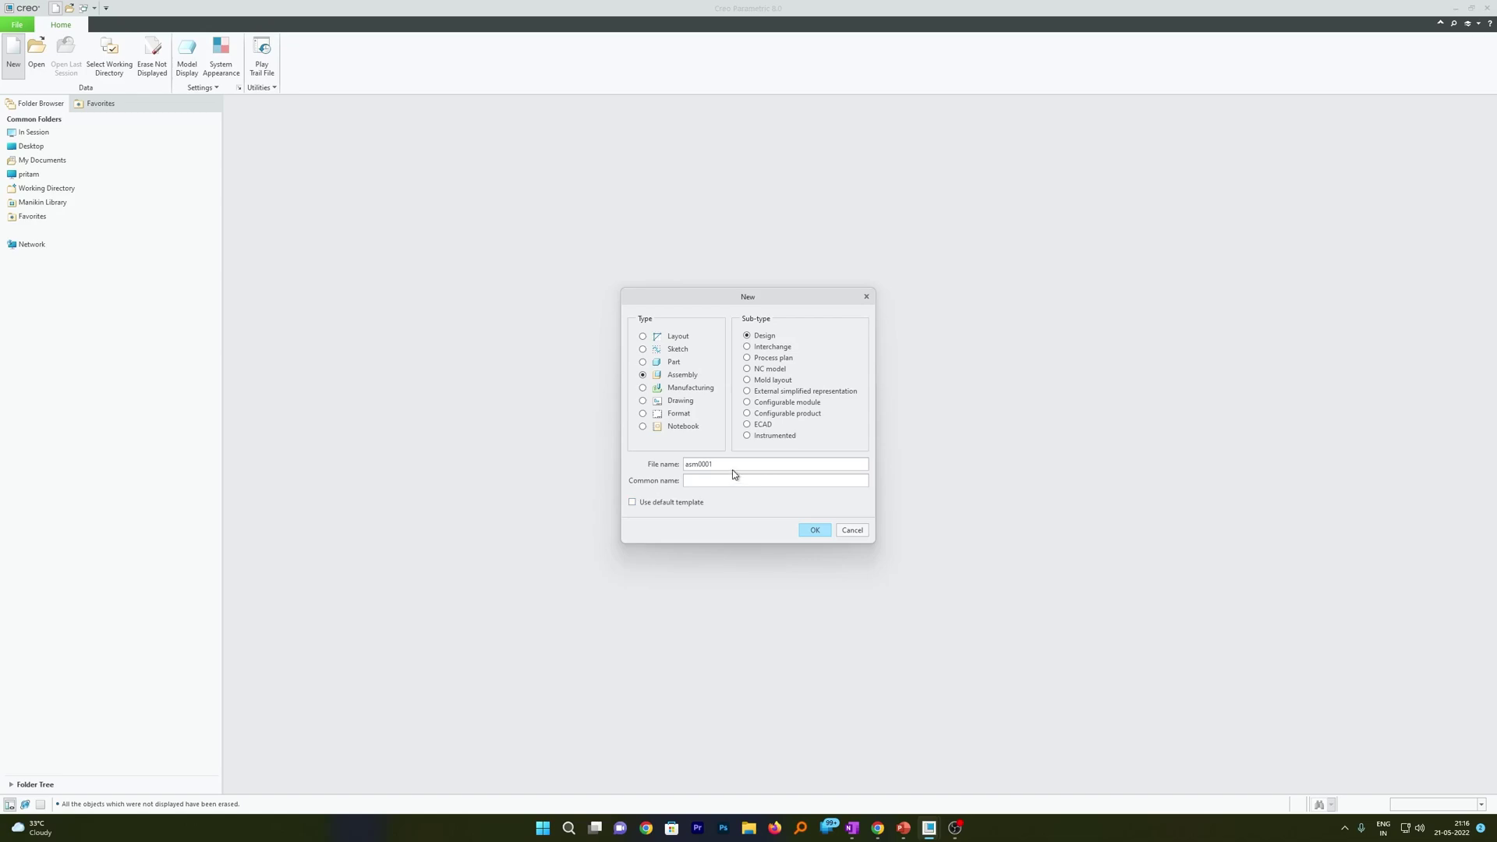
left_click_drag(714, 464, 687, 463)
type("tool")
left_click(811, 531)
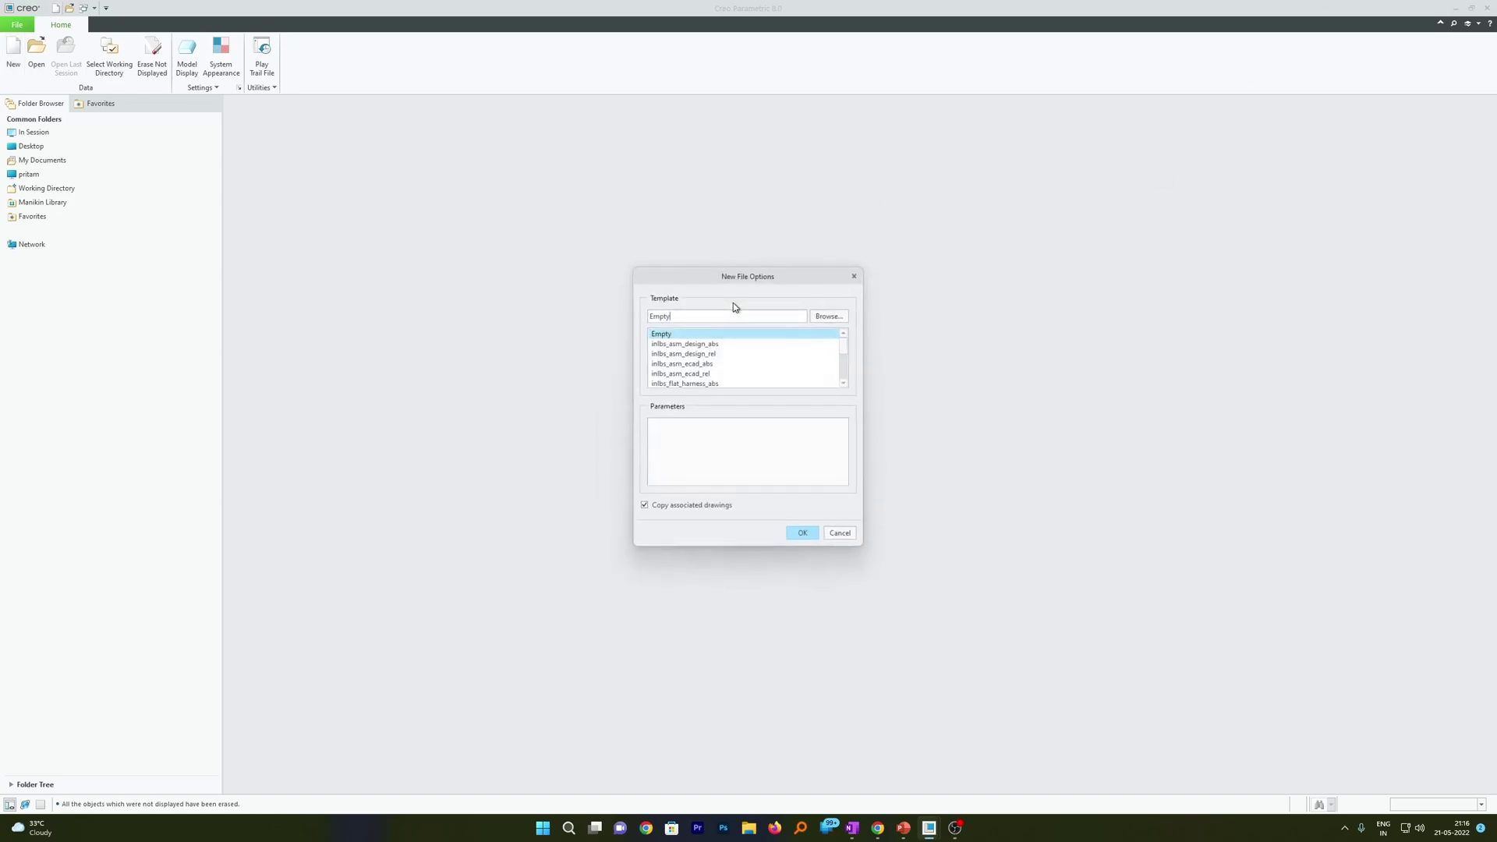
scroll(736, 377, "down", 2)
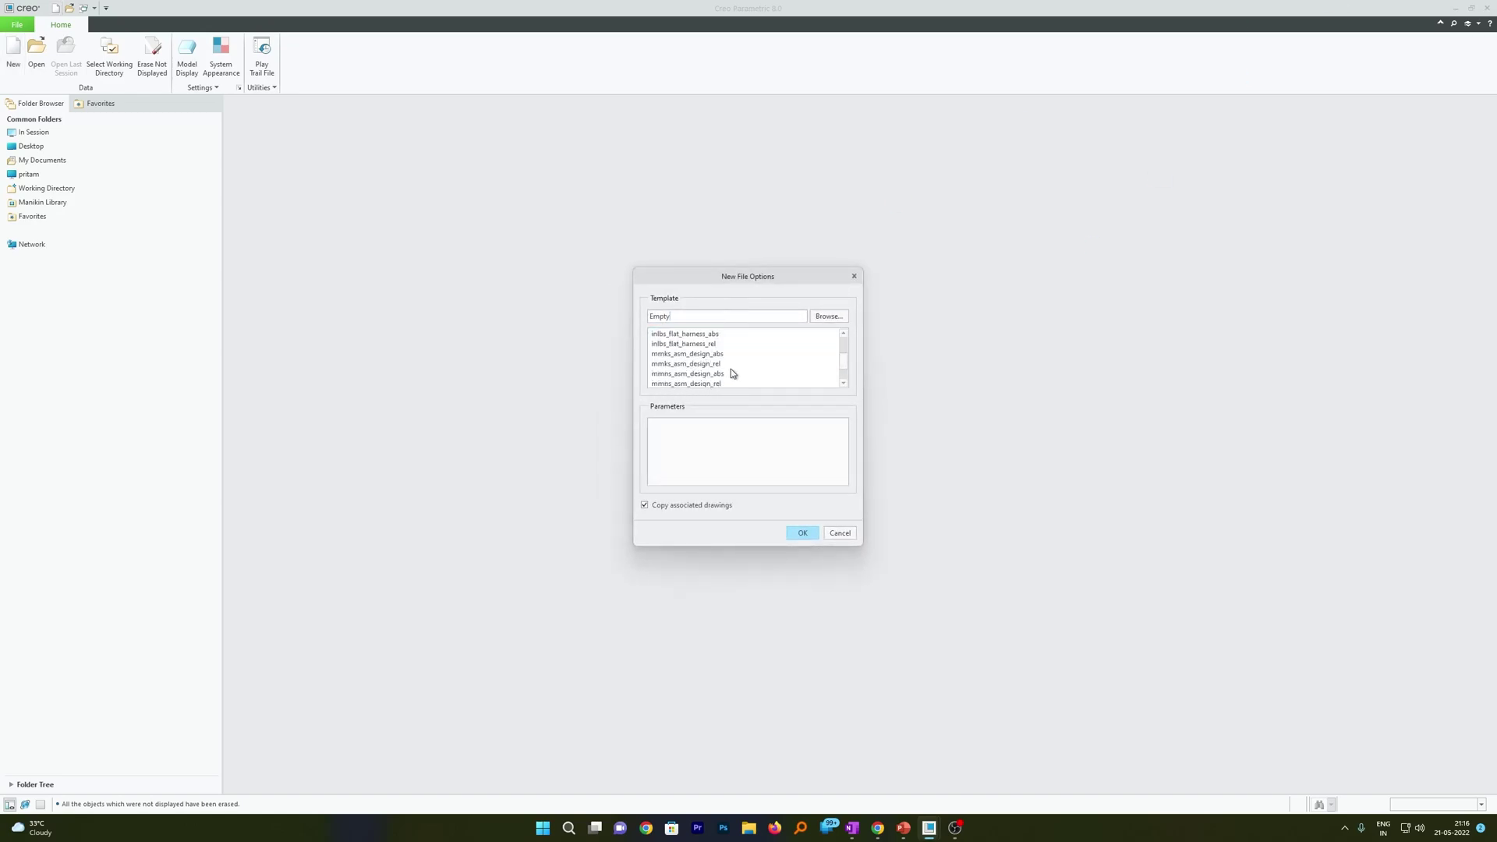
scroll(735, 372, "down", 1)
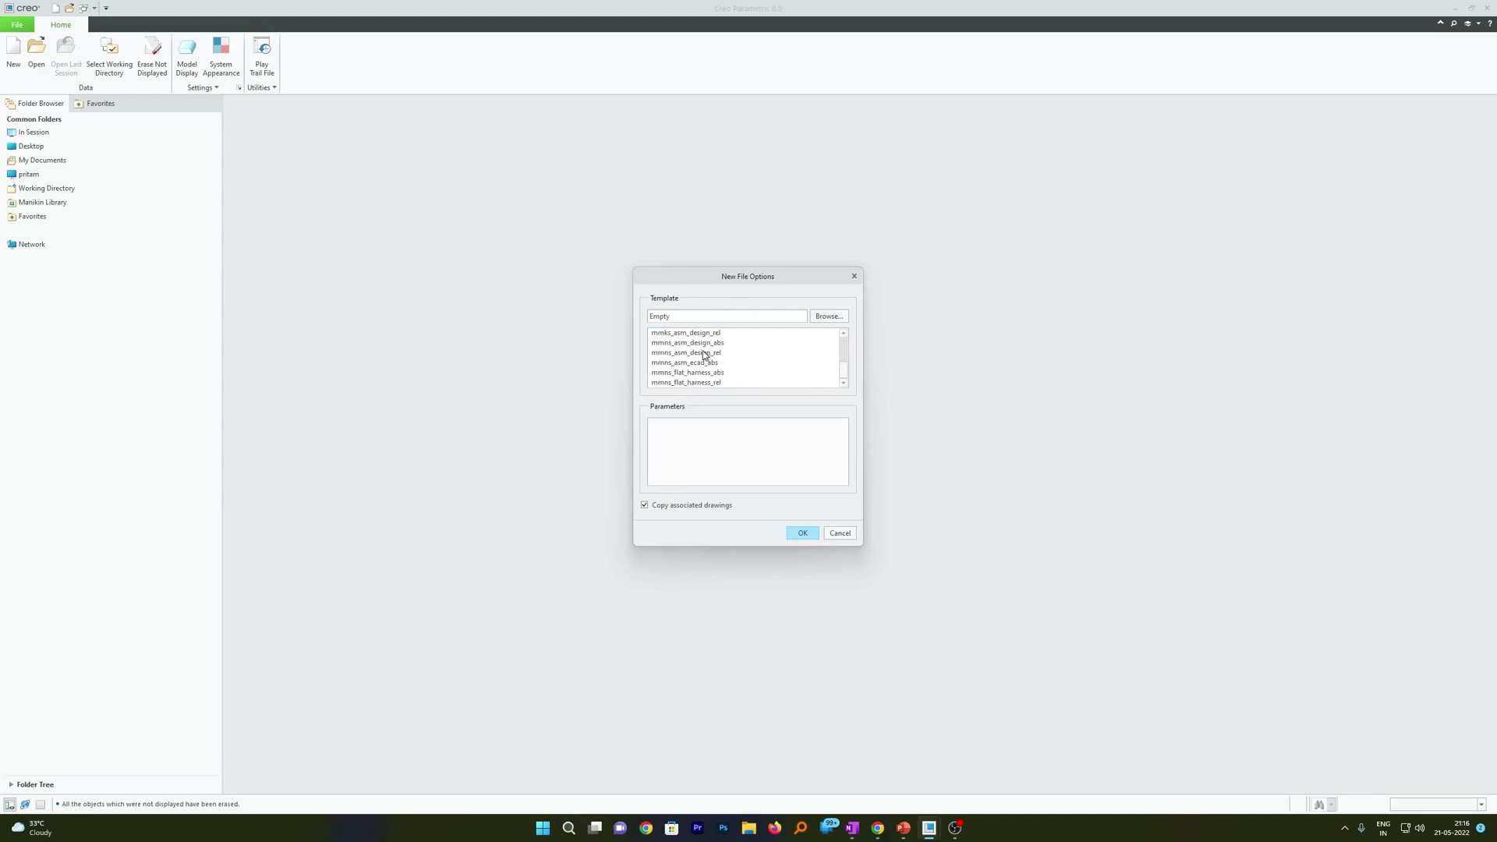
left_click(725, 343)
left_click(801, 532)
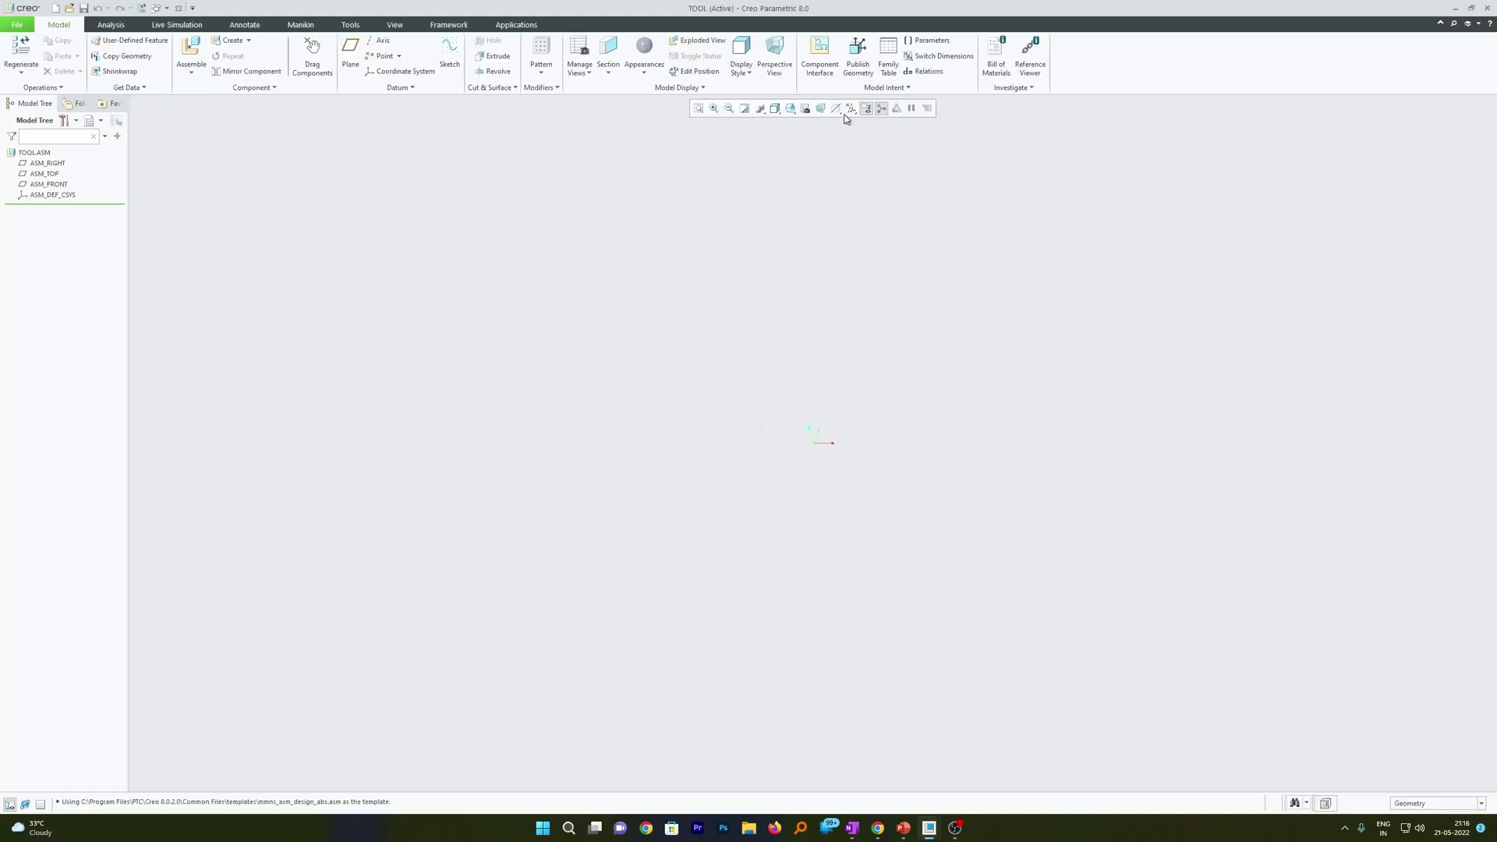
- Display the datum planes and assemble tool_main.prt as the first component with a Default constraint
left_click(850, 109)
left_click(804, 170)
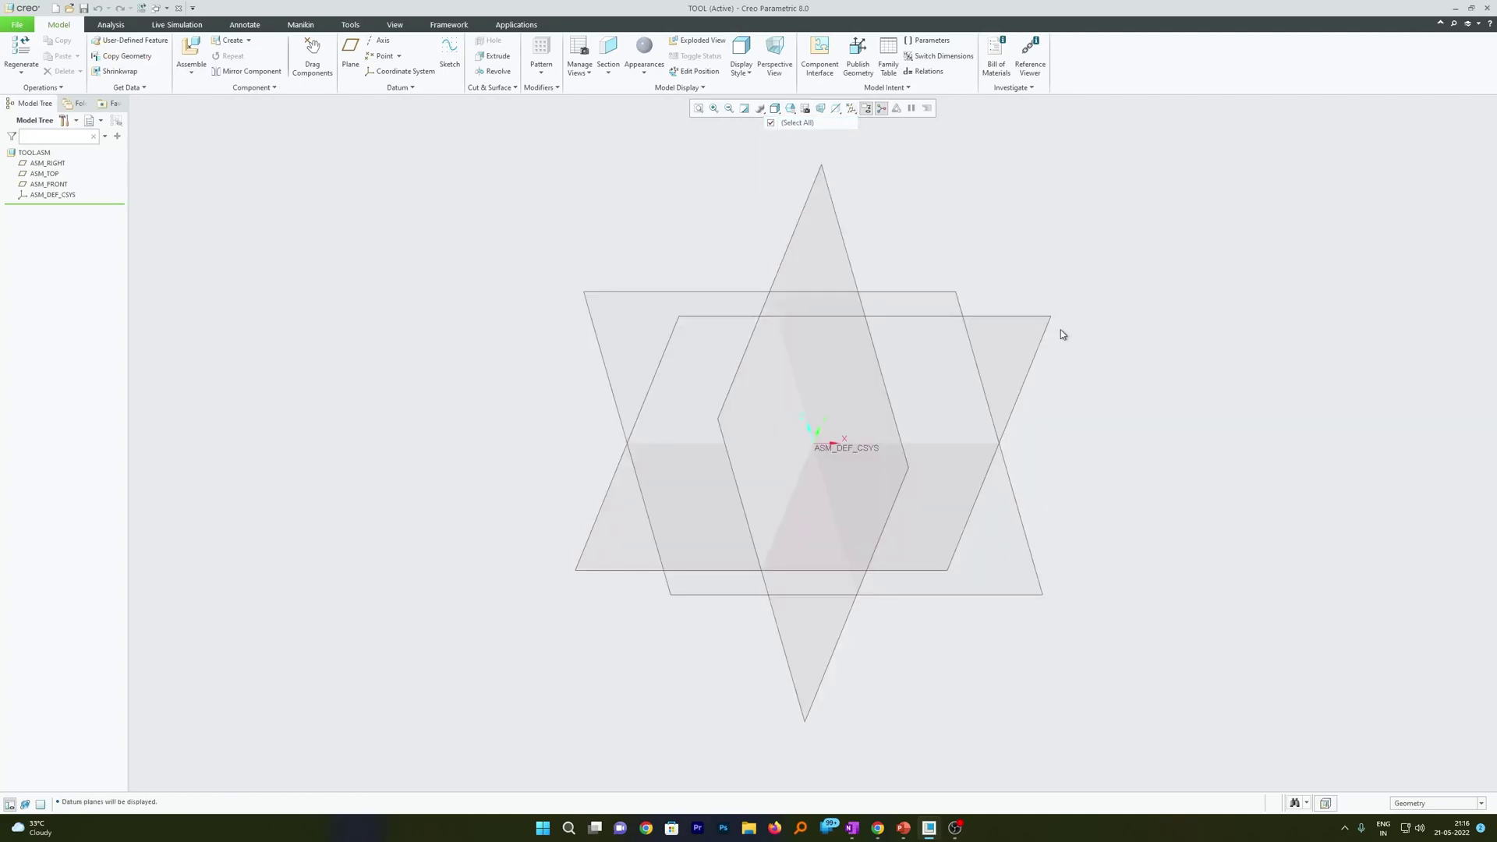
left_click(189, 50)
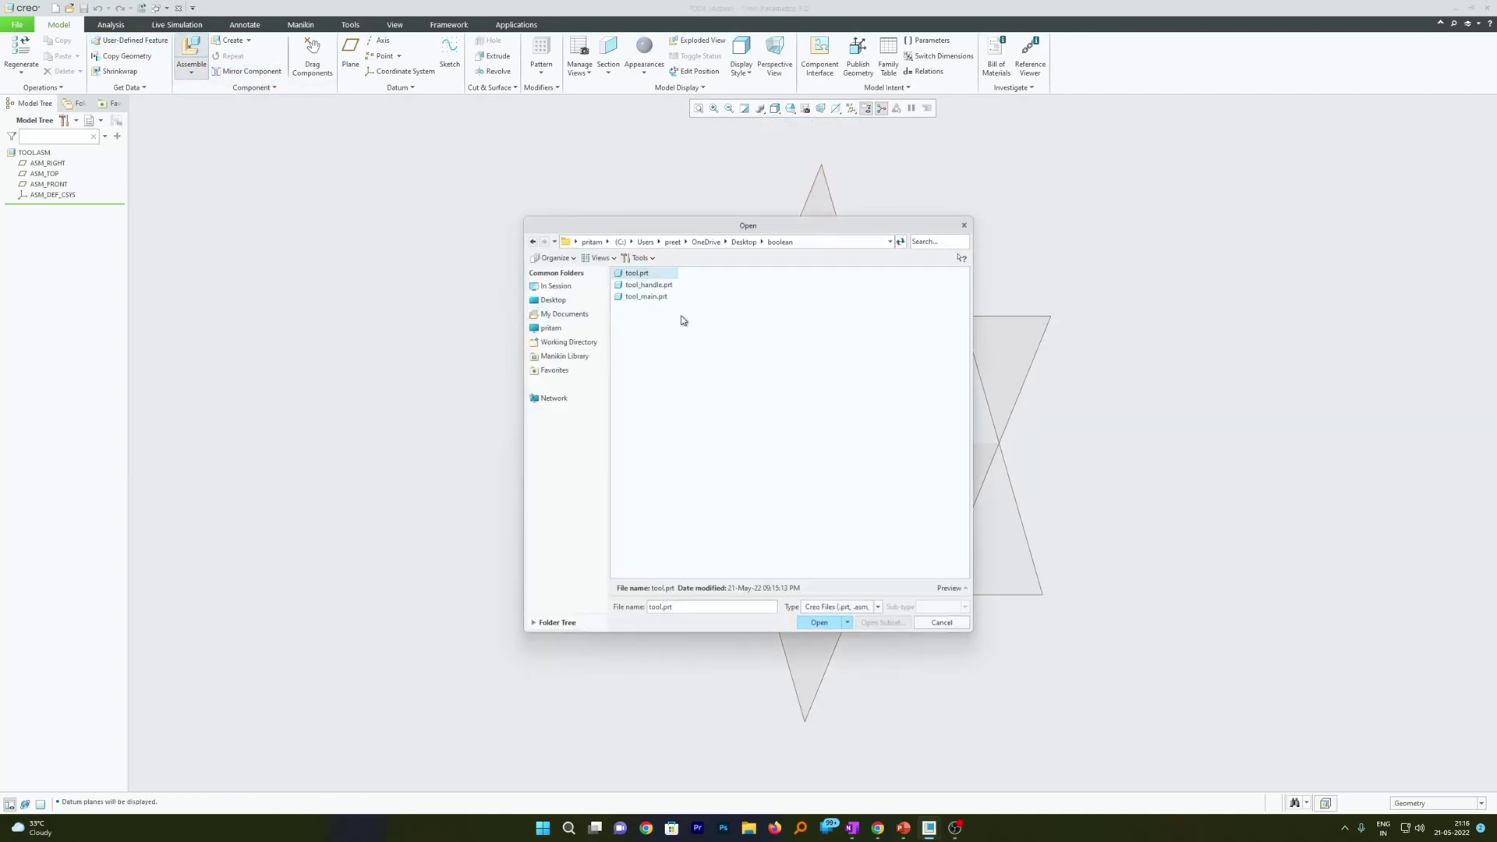
right_click(741, 301)
mouse_move(733, 316)
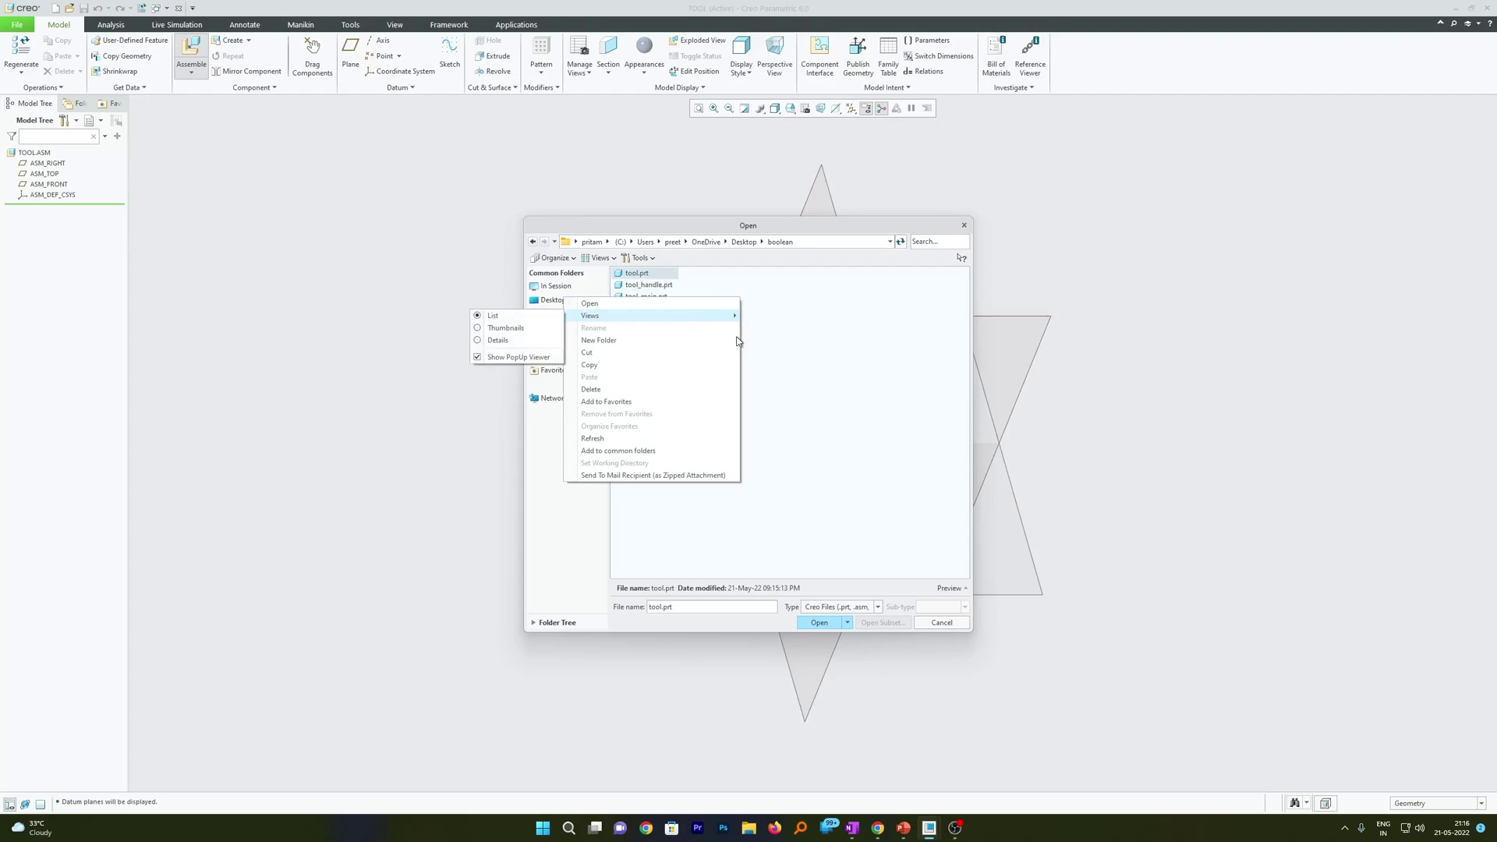
left_click(521, 329)
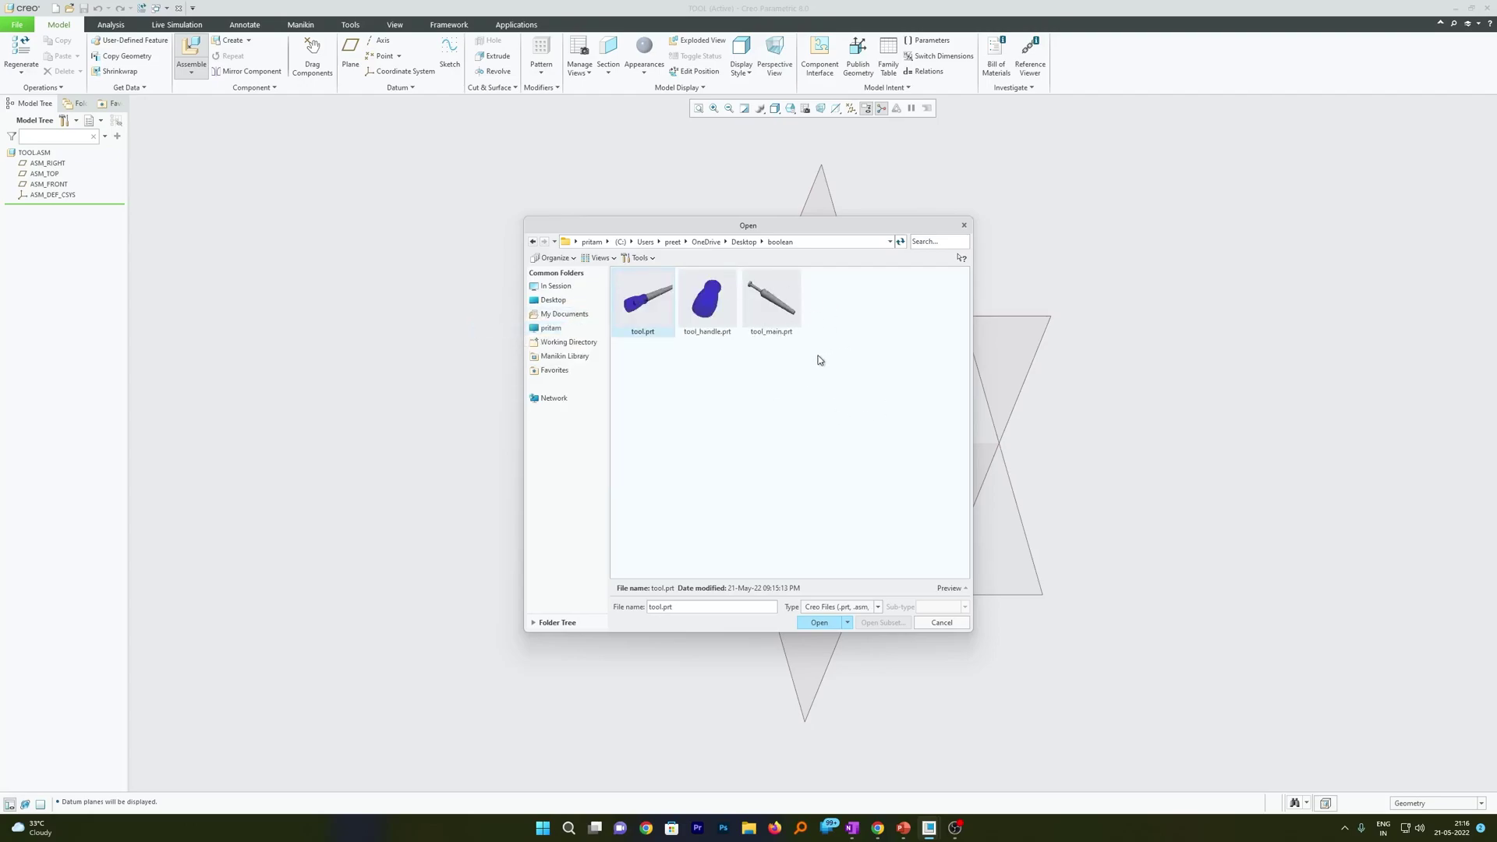
double_click(776, 313)
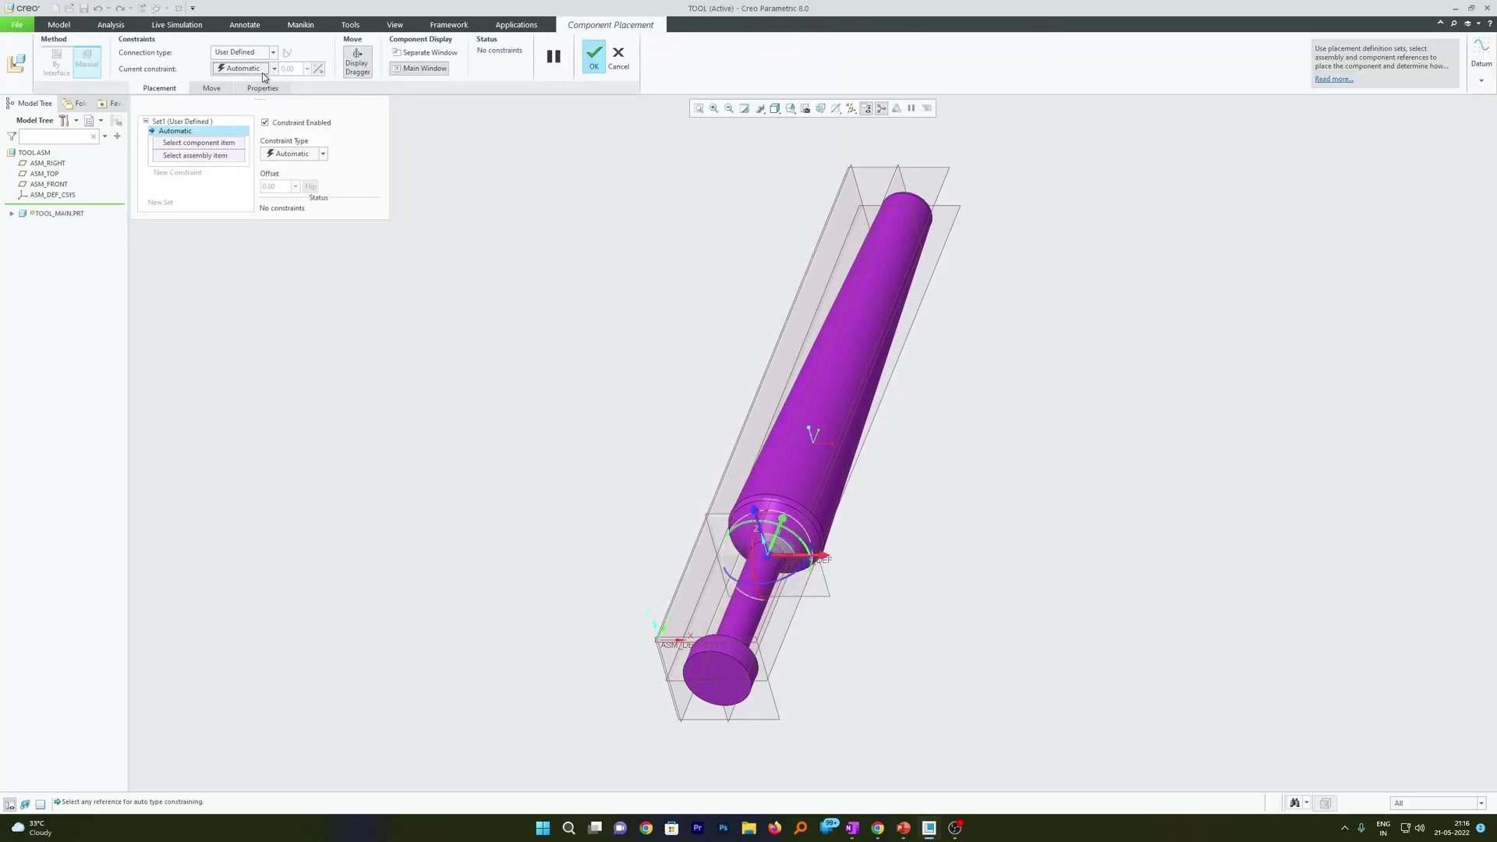
left_click(254, 70)
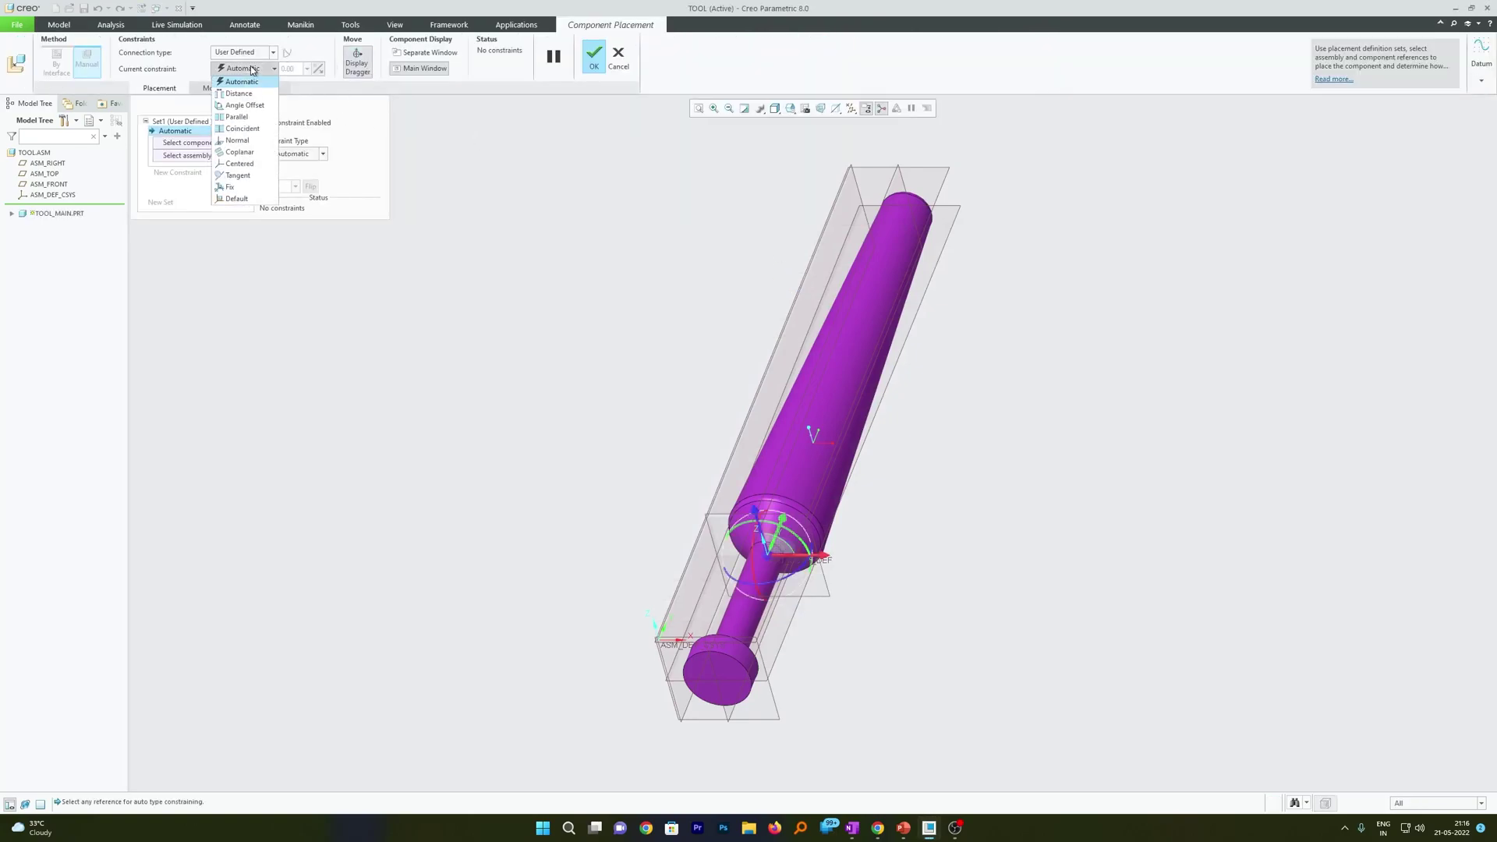
left_click(238, 199)
left_click(593, 56)
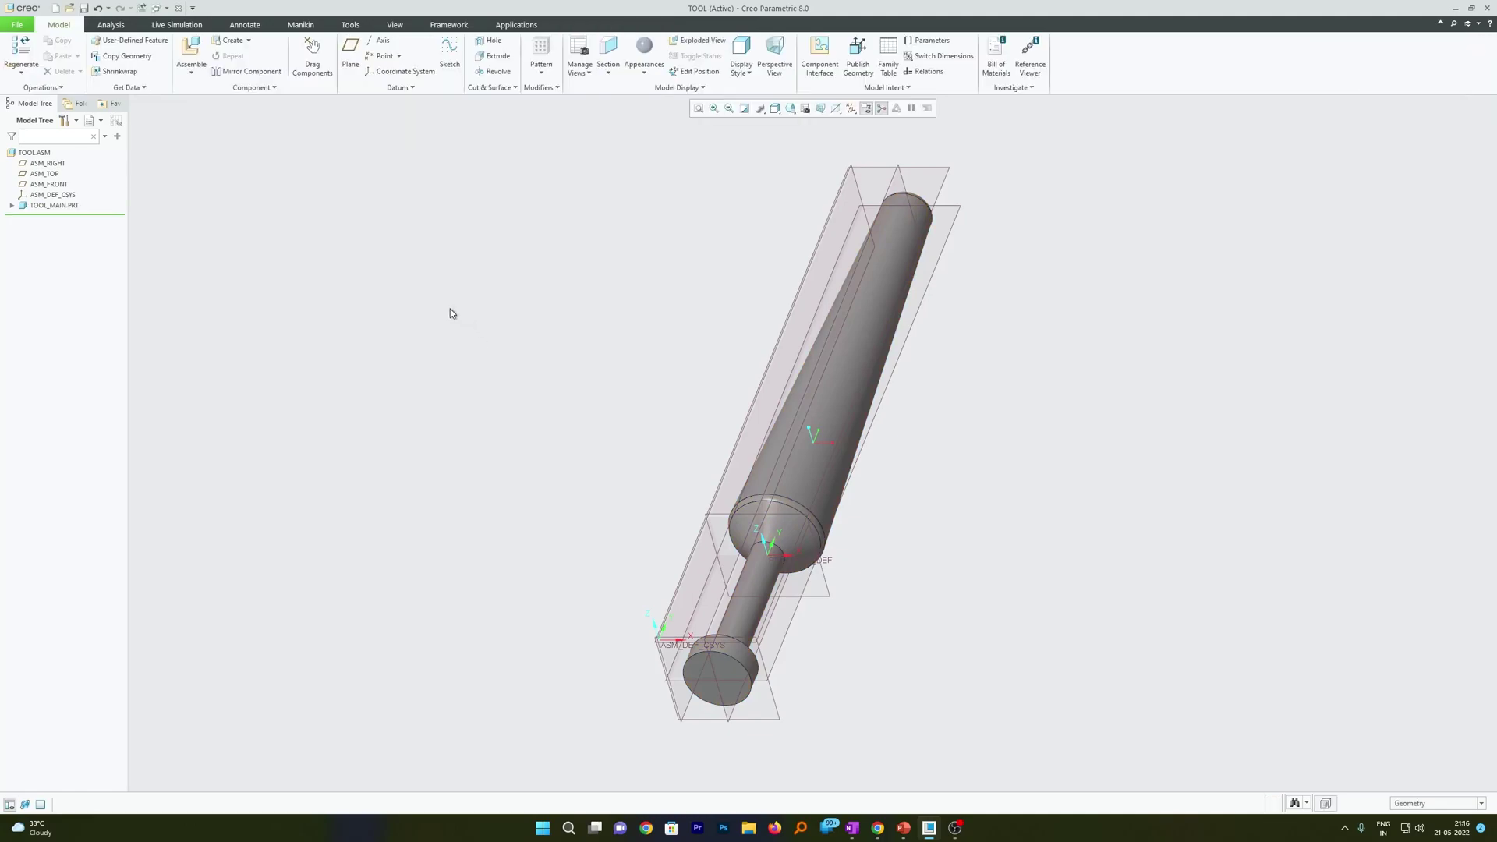
- Bring tool_handle.prt into the assembly for placement beside the shaft
left_click(191, 48)
left_click(726, 308)
double_click(726, 307)
middle_click_drag(812, 443, 750, 426)
scroll(780, 426, "down", 5)
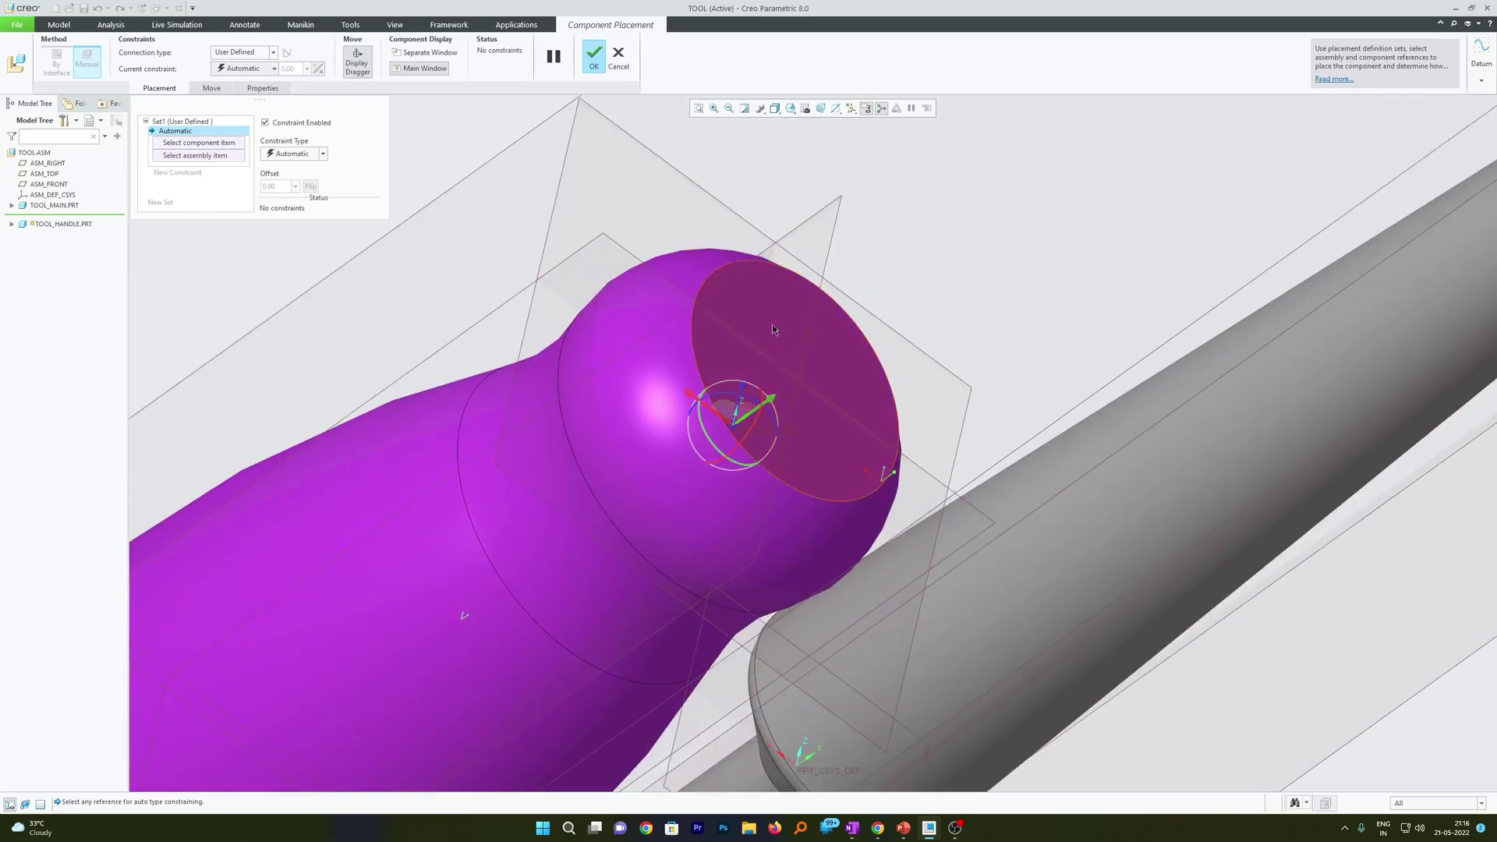
scroll(842, 379, "up", 6)
scroll(896, 304, "down", 4)
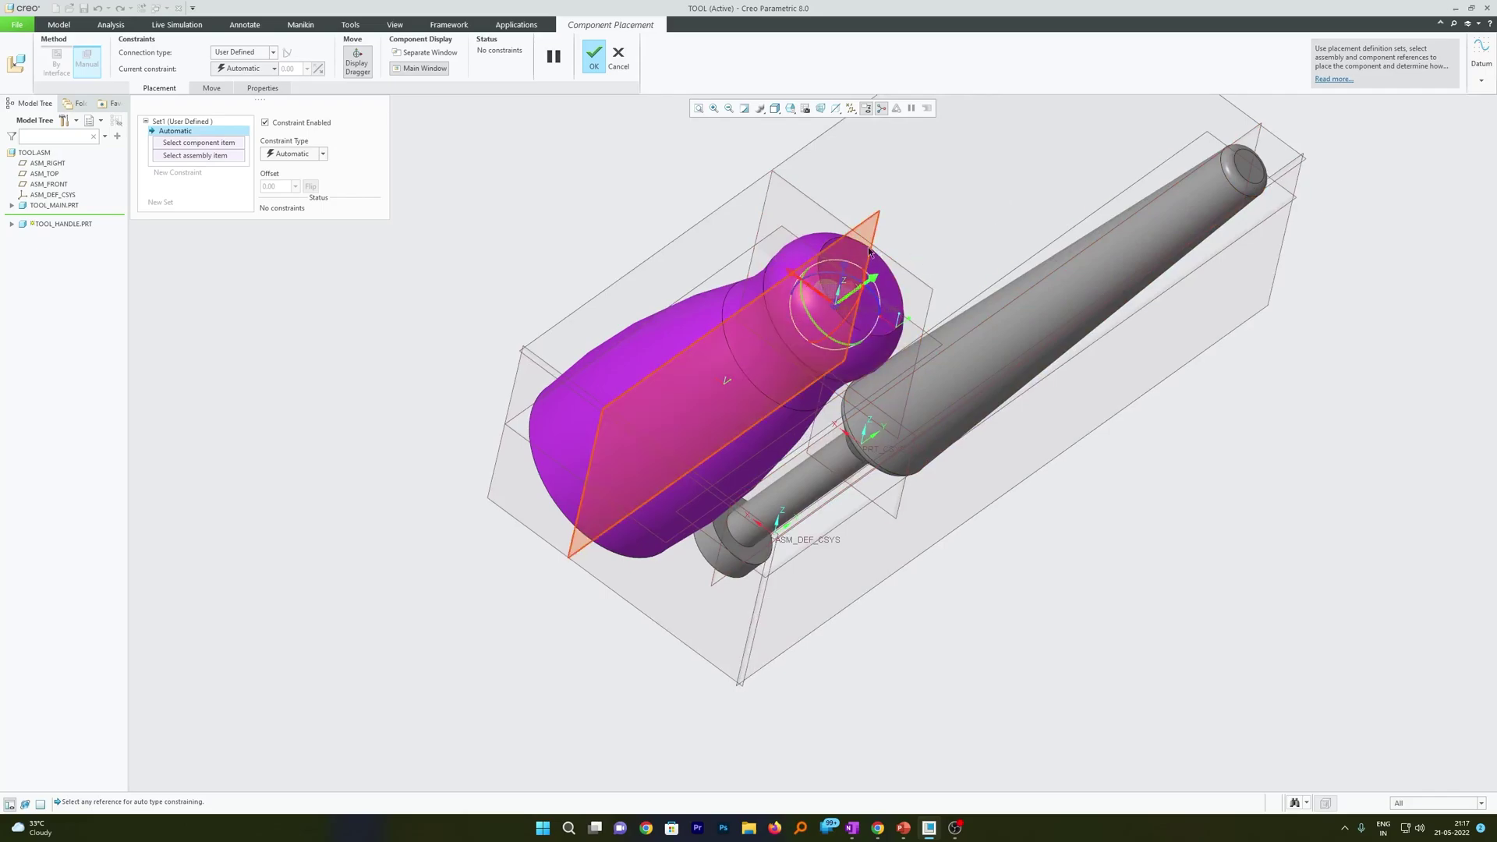
- Make the handle's TOP datum plane coincident with the TOP datum plane of TOOL_MAIN
left_click(920, 287)
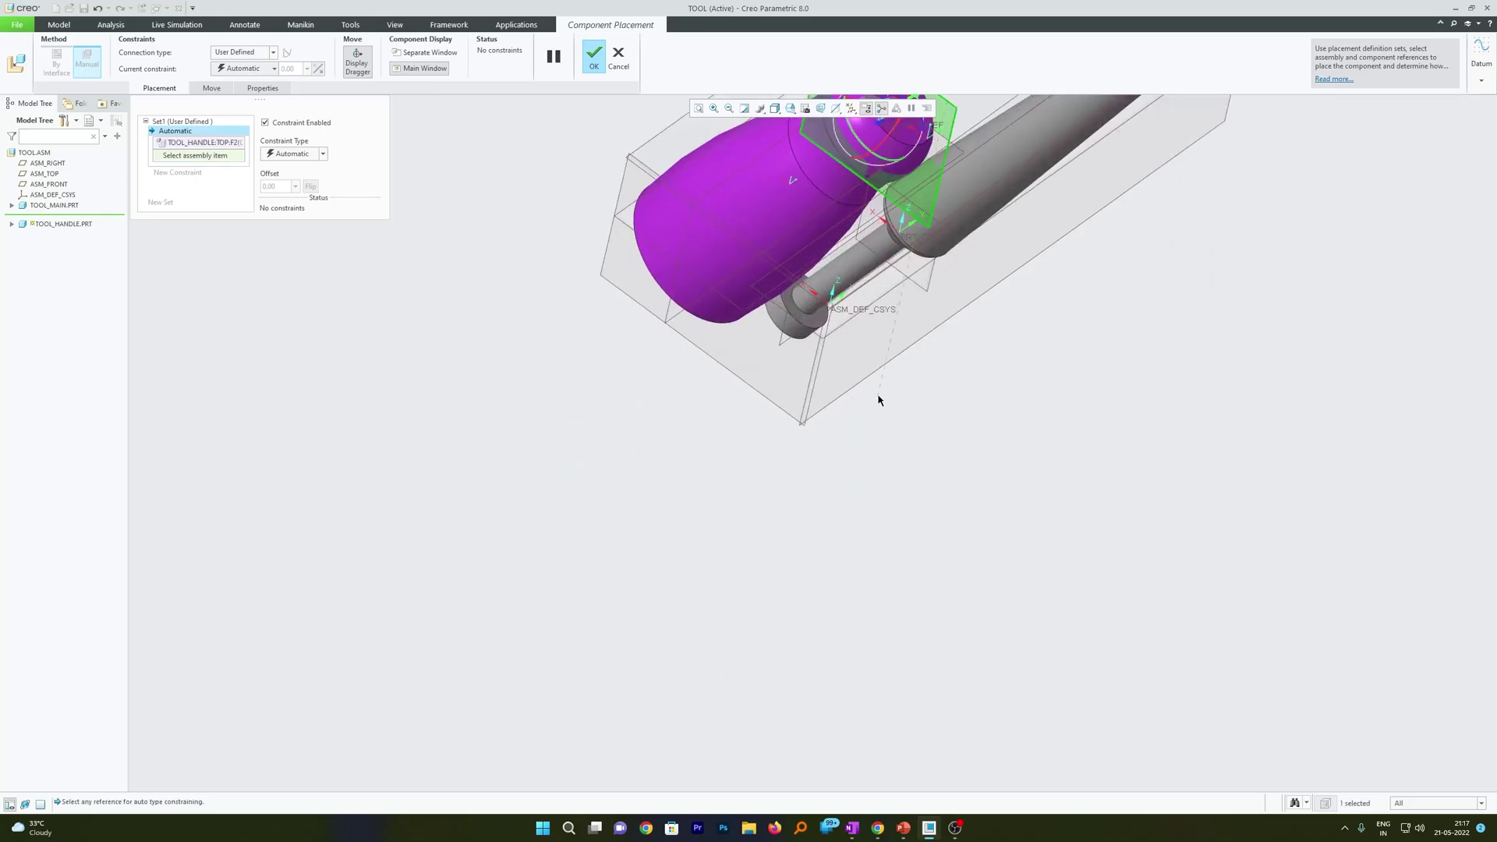
scroll(975, 475, "up", 2)
middle_click_drag(979, 474, 981, 402)
scroll(966, 401, "down", 3)
left_click(907, 352)
scroll(904, 367, "down", 2)
scroll(825, 442, "up", 3)
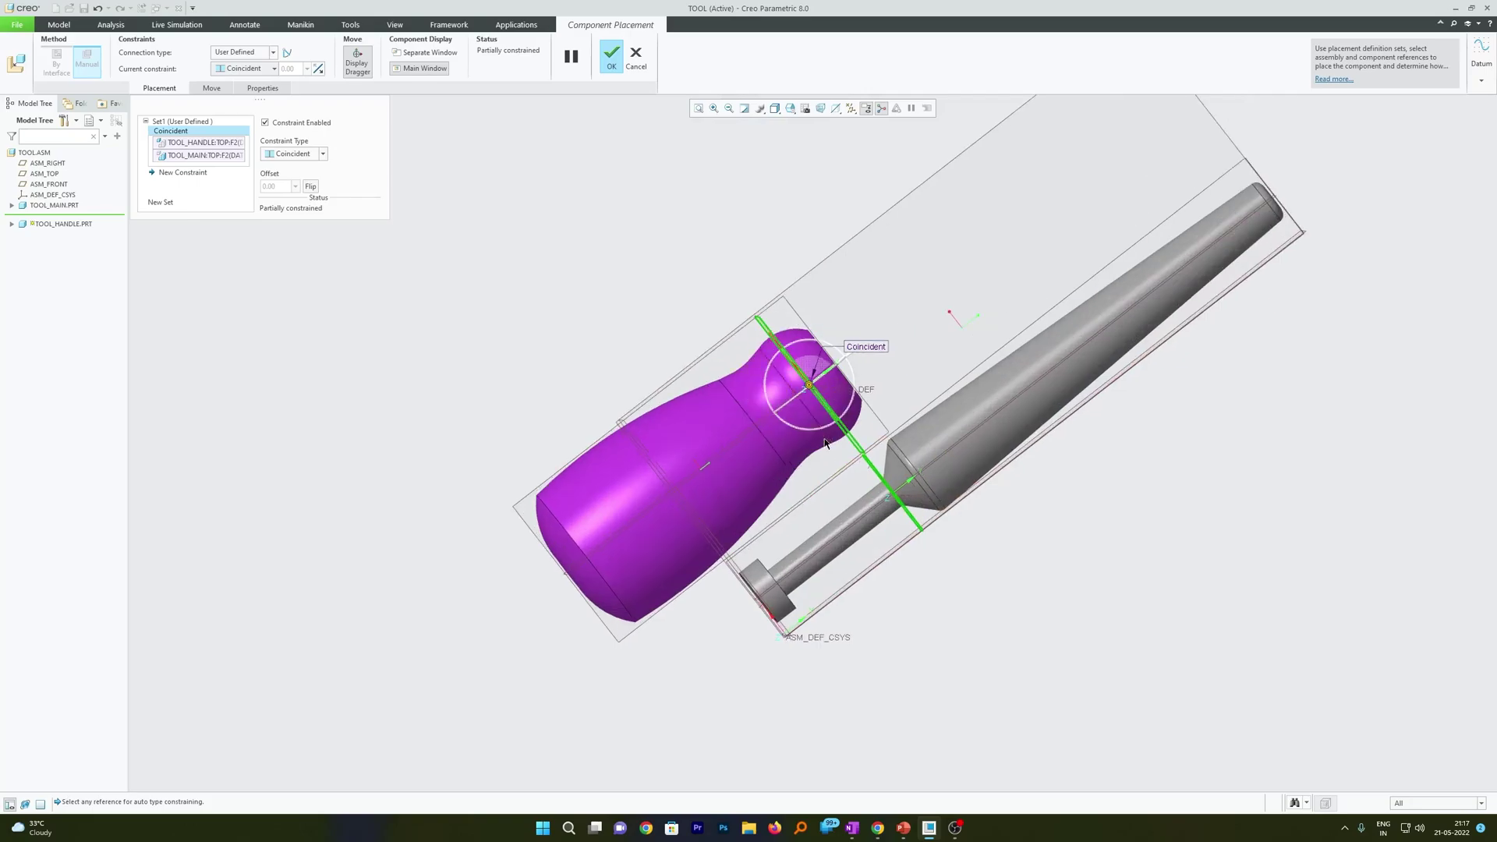
- Align the handle's remaining datum planes with the matching shaft planes and finish placing the handle
middle_click_drag(783, 421, 747, 343)
left_click_drag(793, 381, 798, 385)
left_click(857, 449)
left_click(1248, 383)
middle_click_drag(1247, 383, 1396, 410)
key("ctrl+z")
scroll(1396, 374, "up", 2)
left_click(1324, 257)
middle_click_drag(1170, 437, 702, 561)
left_click(402, 705)
scroll(1294, 320, "down", 3)
left_click(1294, 321)
middle_click(1290, 315)
- Turn off the fill display of the datum planes in the assembly
middle_click_drag(1291, 316, 1249, 262)
scroll(1249, 263, "up", 4)
middle_click_drag(783, 479, 1229, 489)
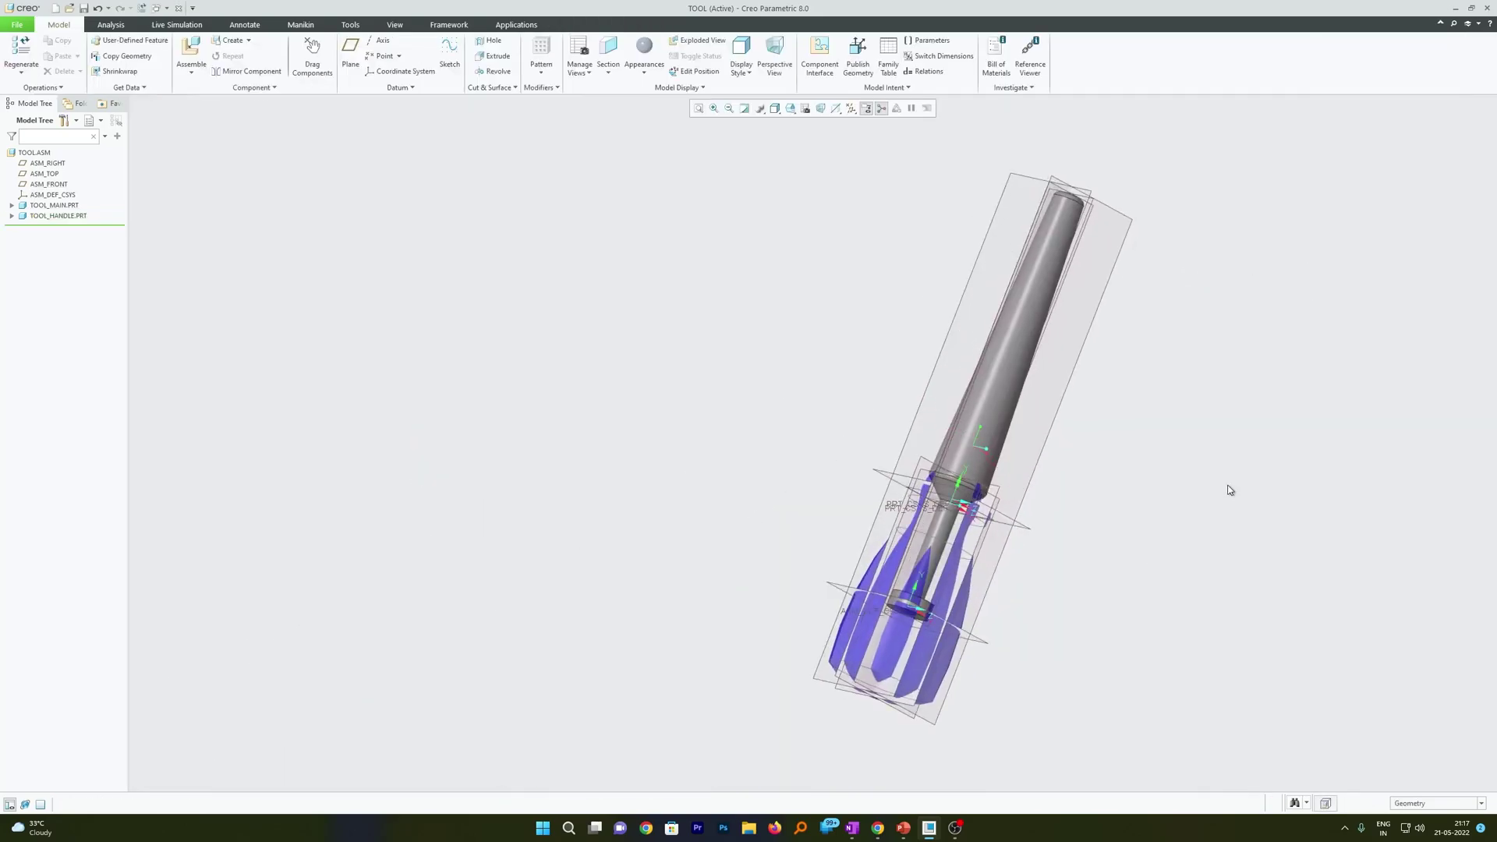
left_click(864, 109)
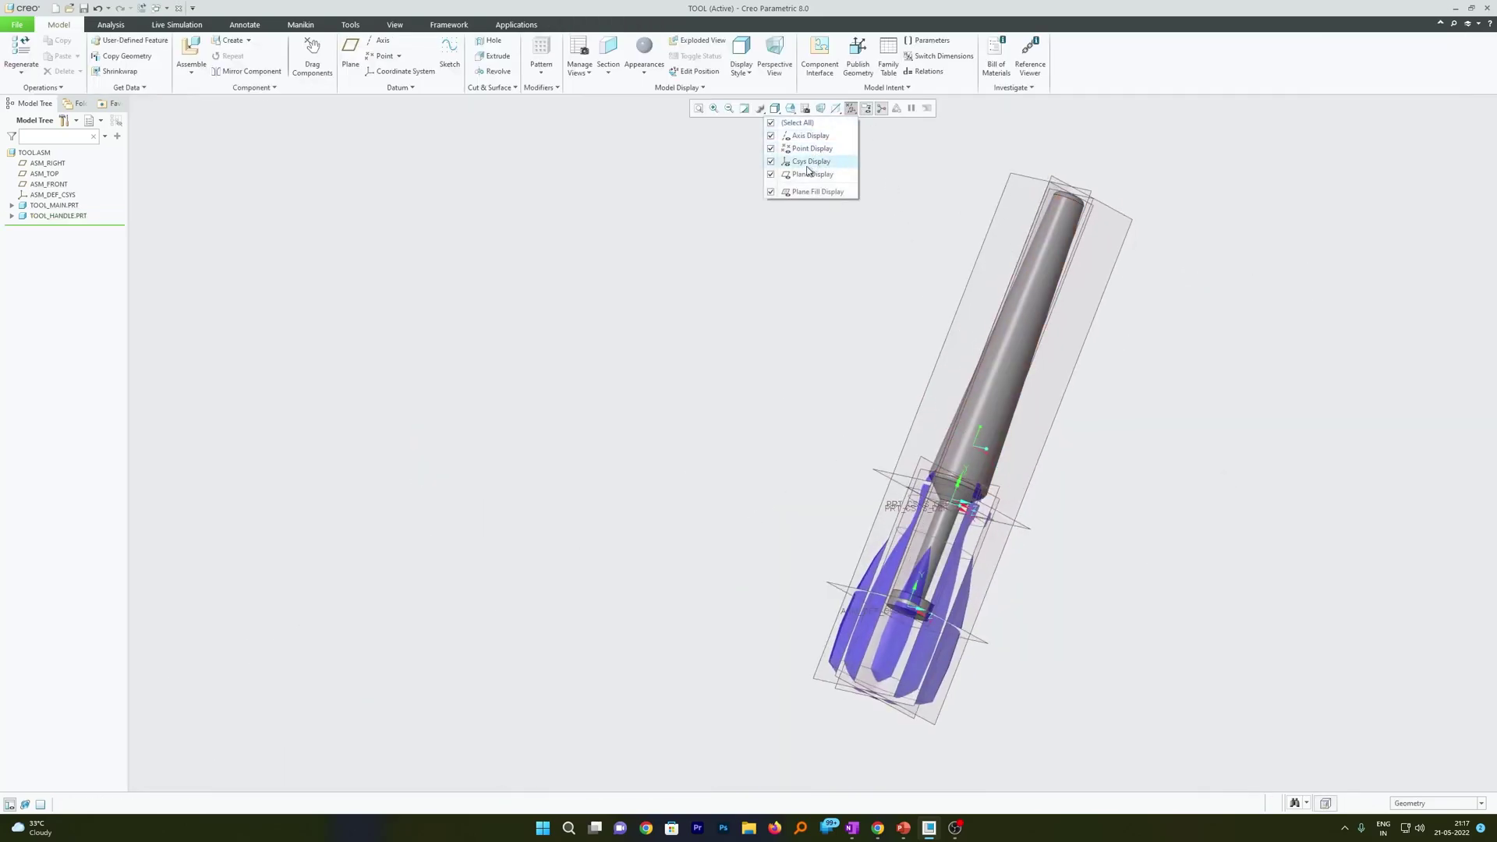
left_click(803, 192)
scroll(952, 559, "down", 3)
scroll(755, 444, "up", 1)
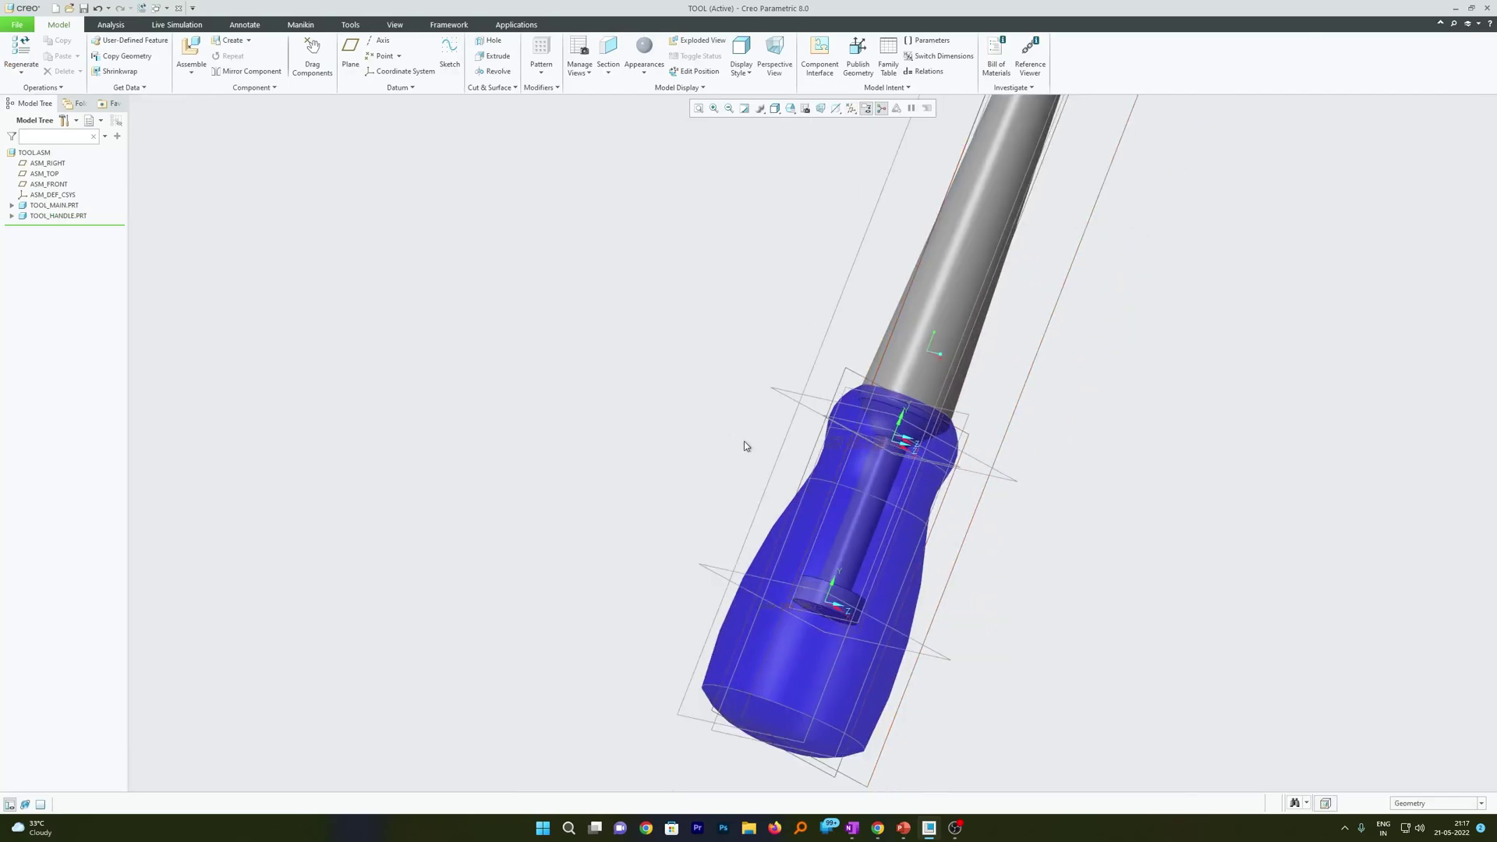
middle_click_drag(1115, 494, 896, 488)
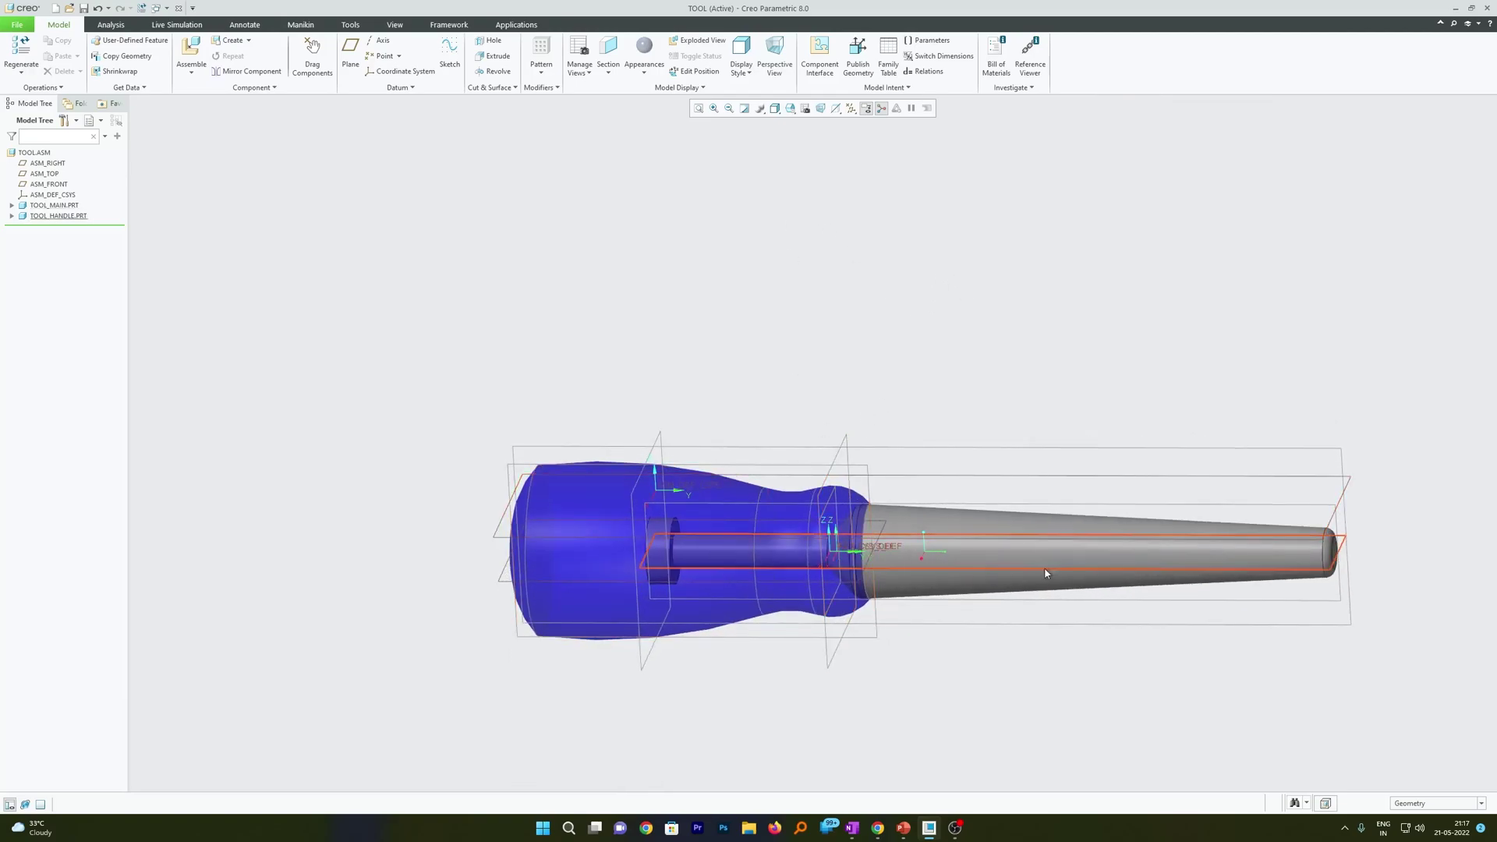
- Turn off all datum displays and open TOOL_HANDLE.PRT from the assembly in its own window
left_click(851, 108)
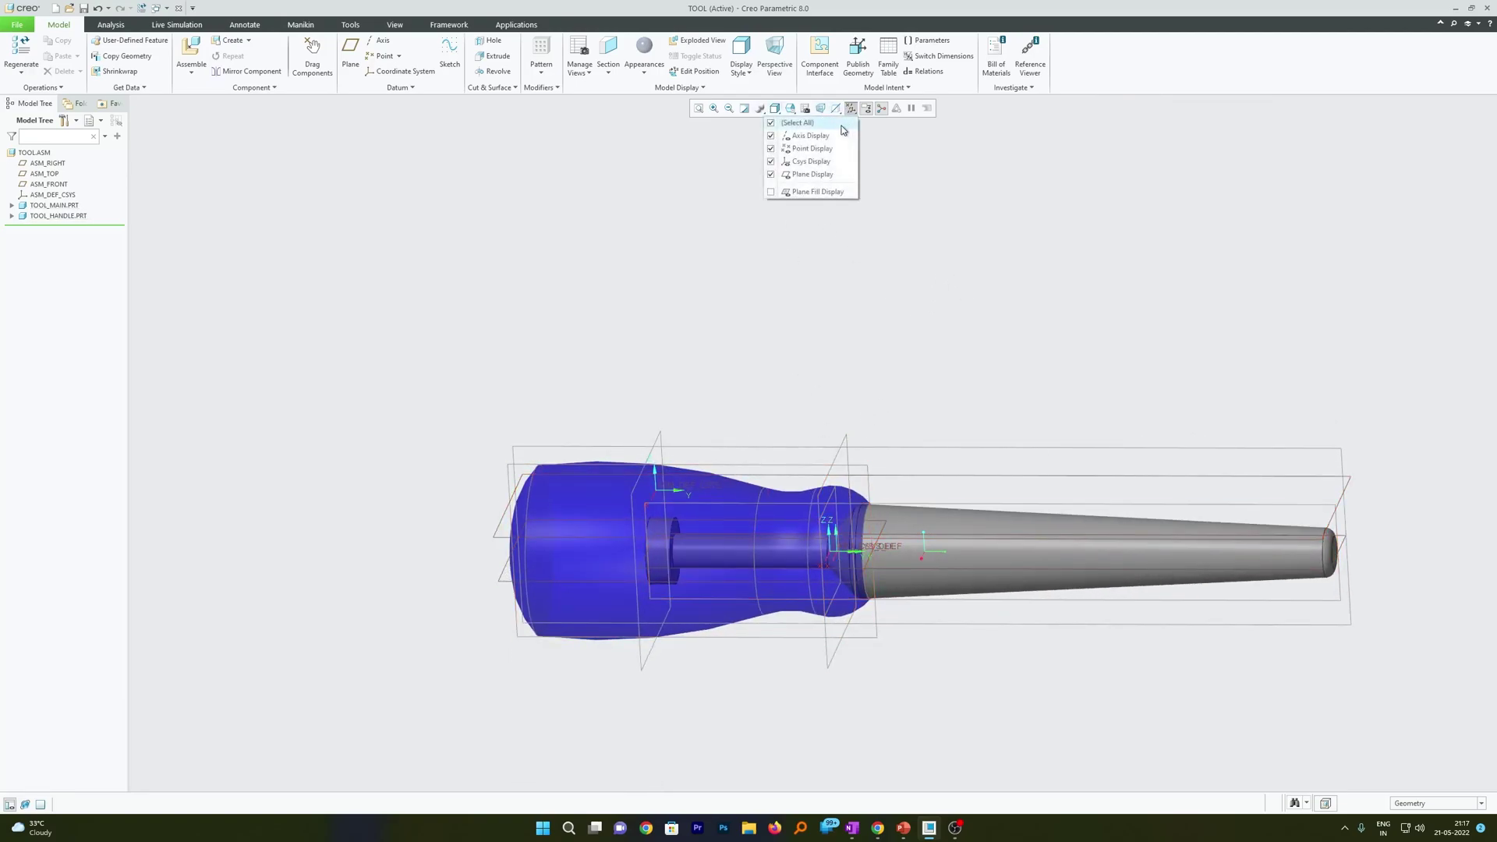
left_click(839, 128)
left_click(603, 509)
left_click(628, 428)
middle_click_drag(1088, 293, 828, 115)
- Display the handle's datum planes, create a planar section at the RIGHT plane with 0.00 offset, and save the part
left_click(343, 28)
left_click(477, 70)
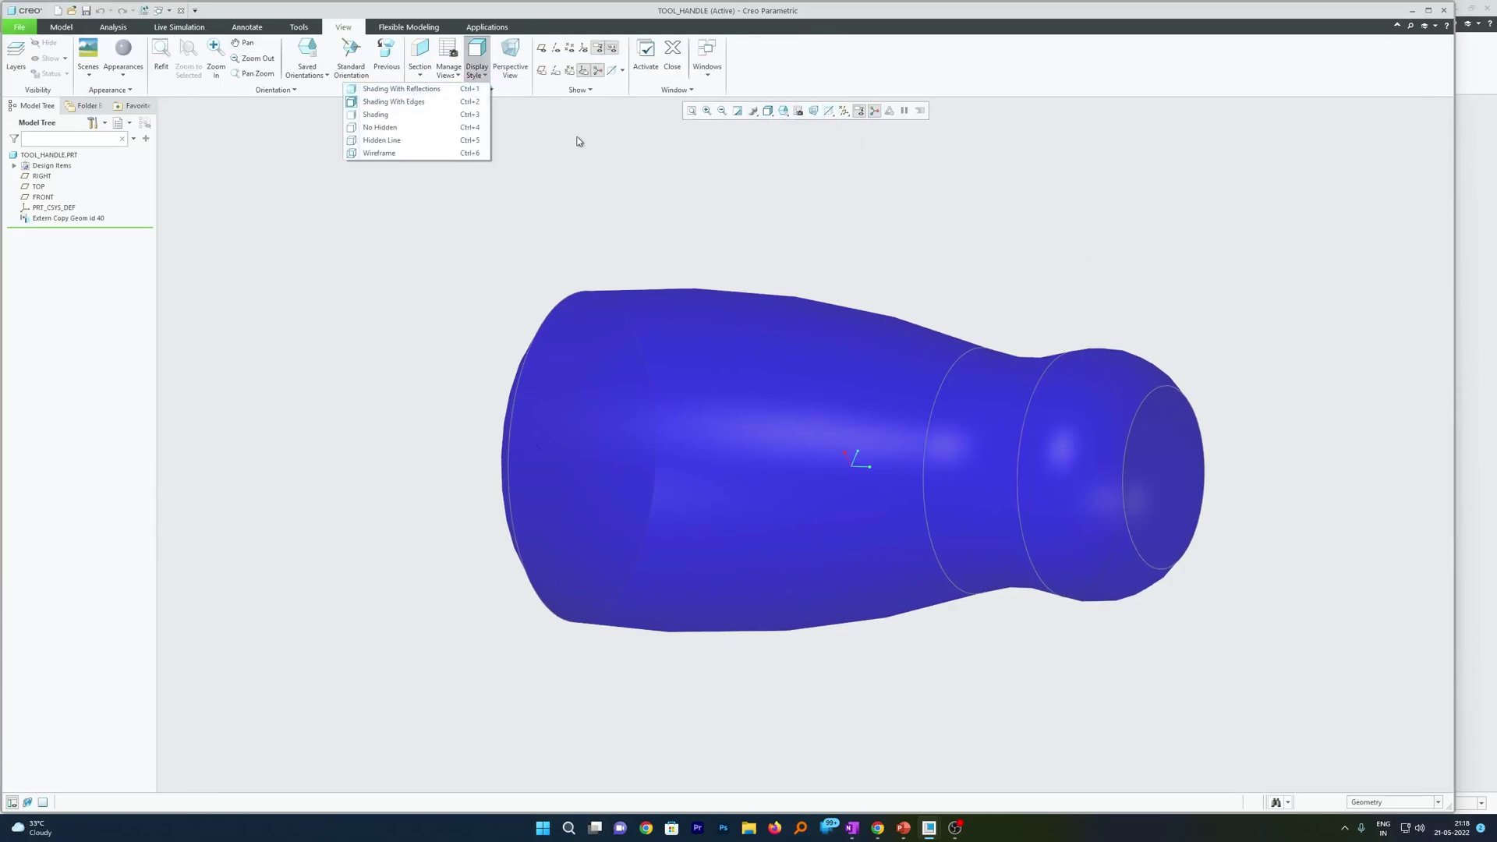
left_click(629, 177)
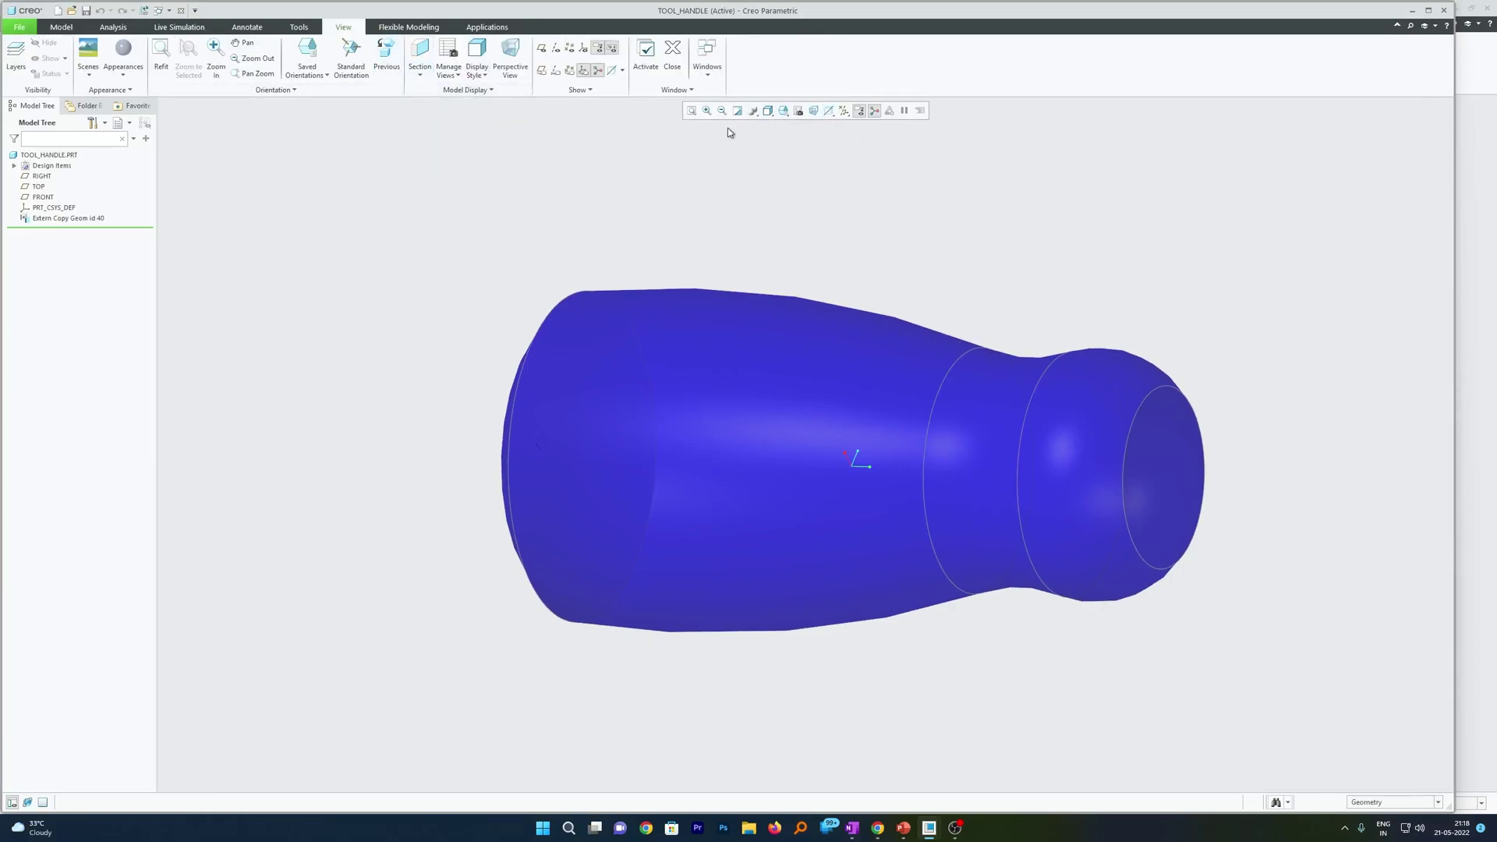
left_click(426, 78)
left_click(393, 102)
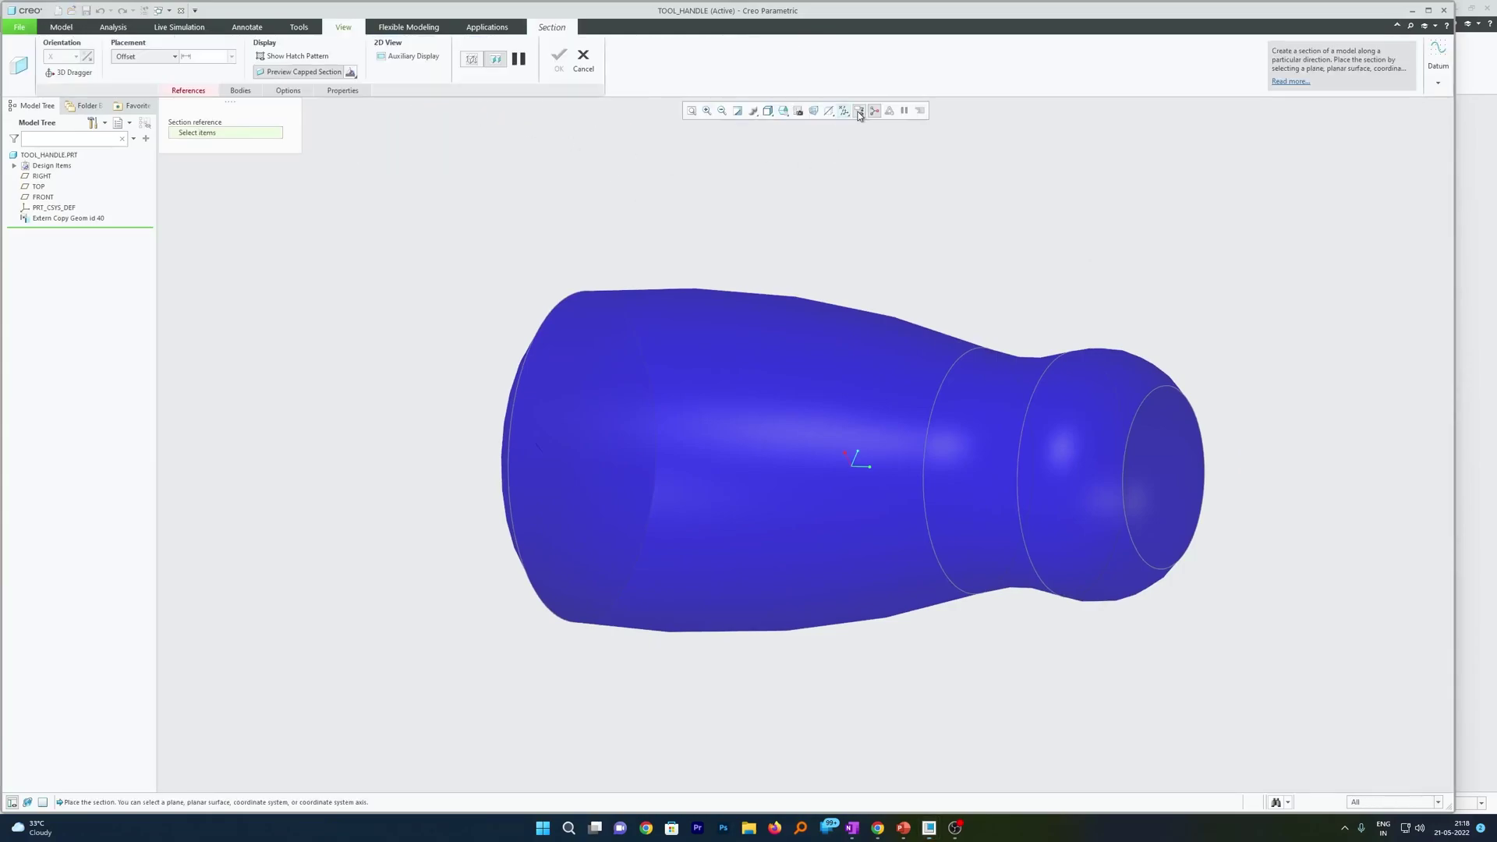
left_click(844, 112)
left_click(806, 176)
left_click(1221, 350)
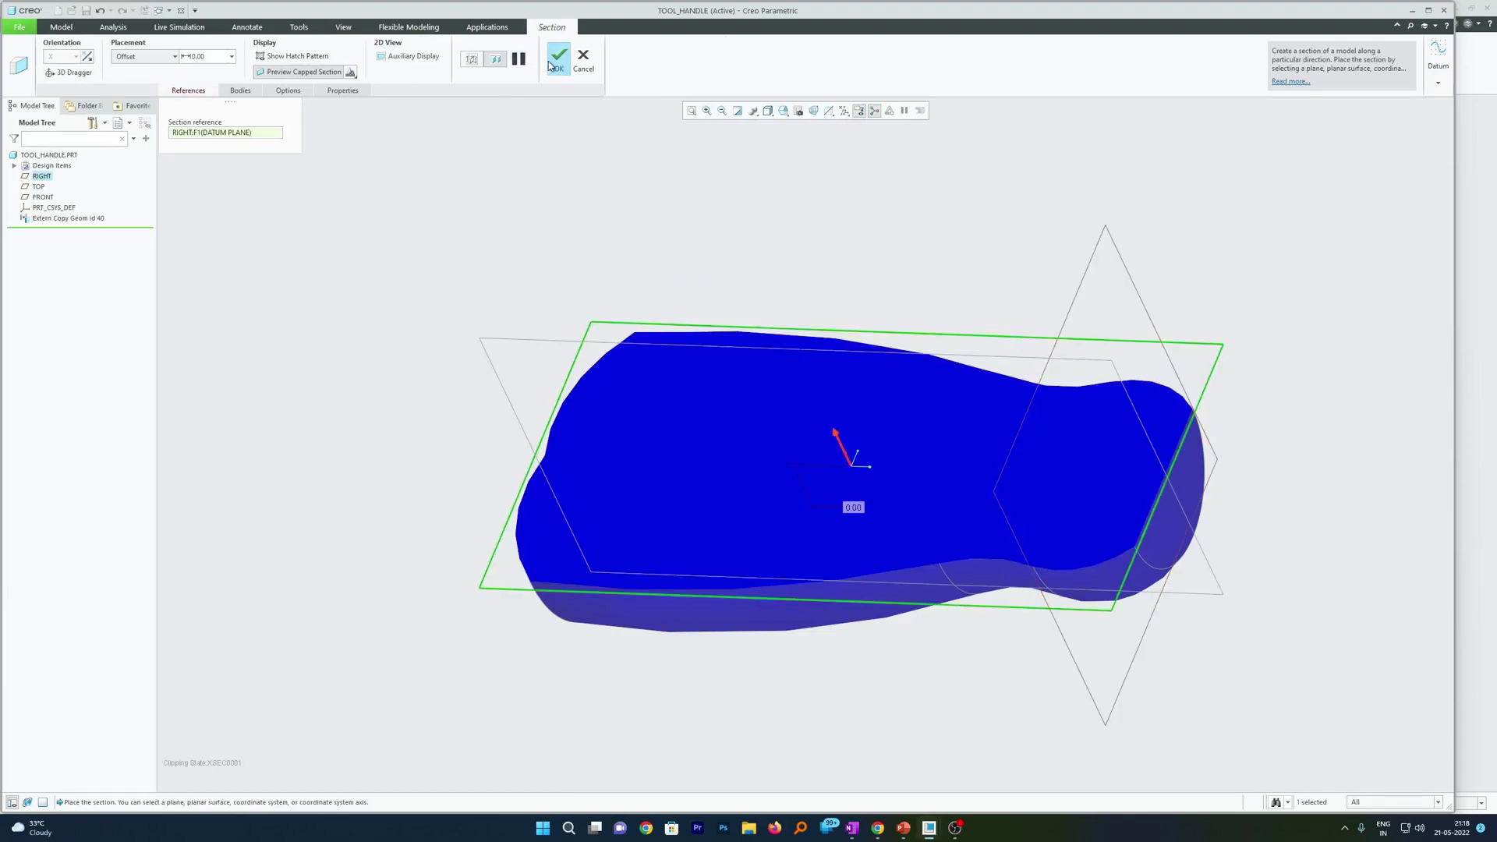
middle_click(548, 201)
middle_click_drag(549, 196, 551, 195)
left_click(86, 10)
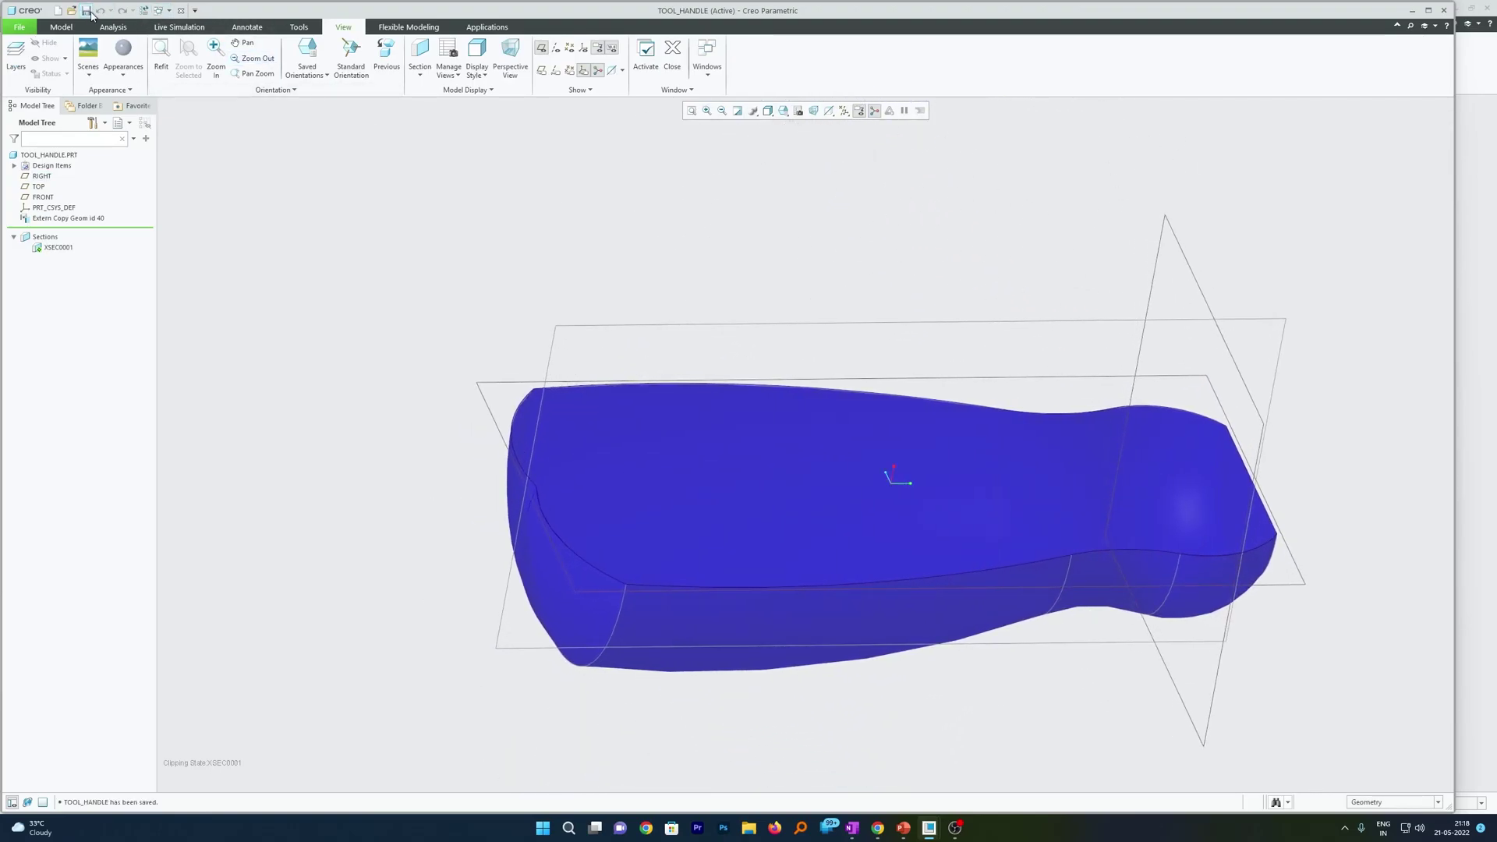
- Deactivate the handle's cross section and switch back to the TOOL.ASM window
left_click(58, 247)
left_click(67, 179)
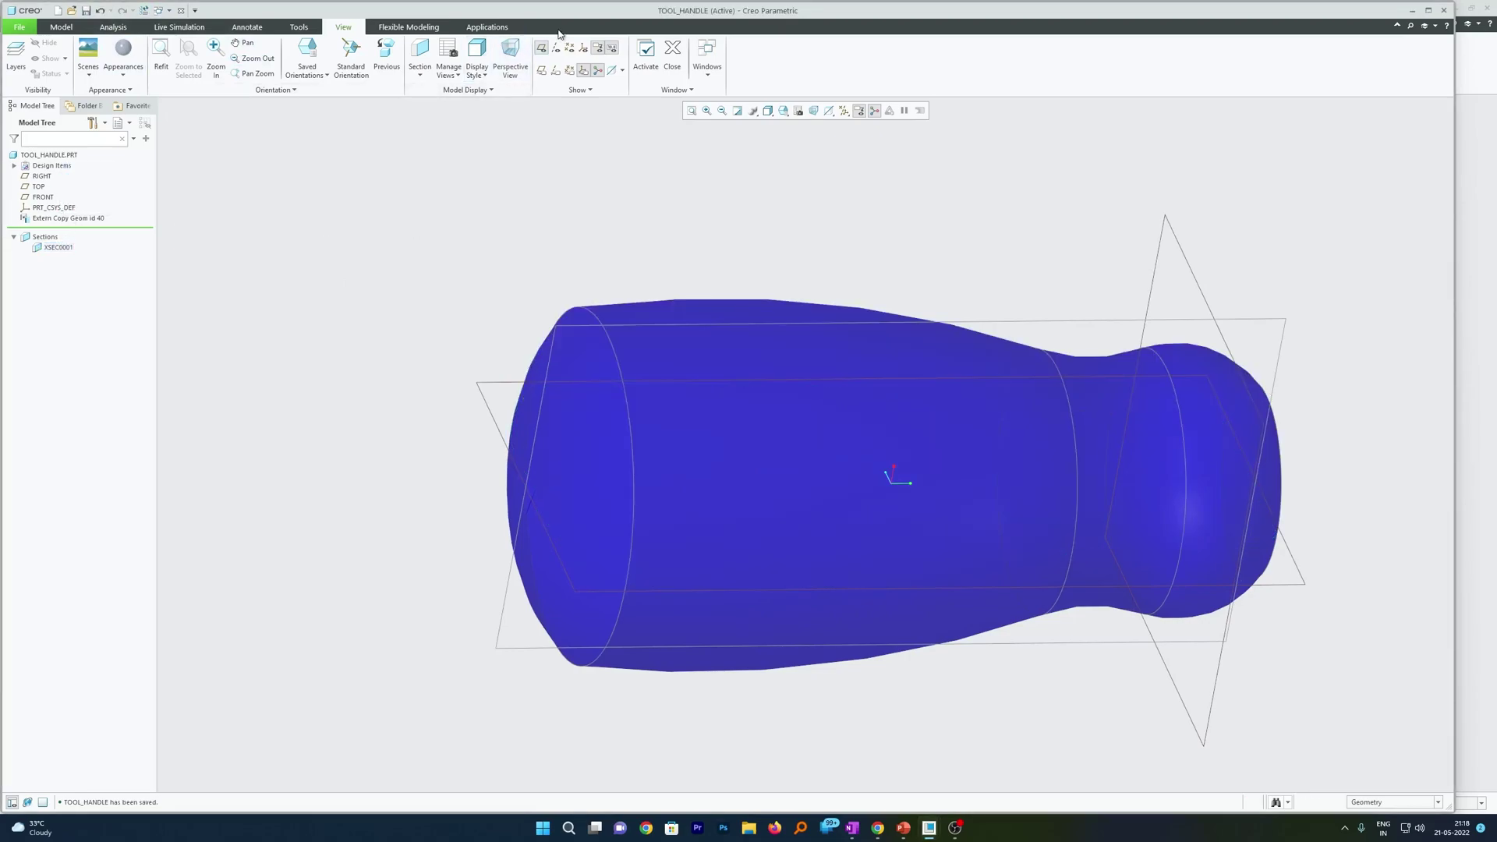
left_click(708, 58)
left_click(670, 91)
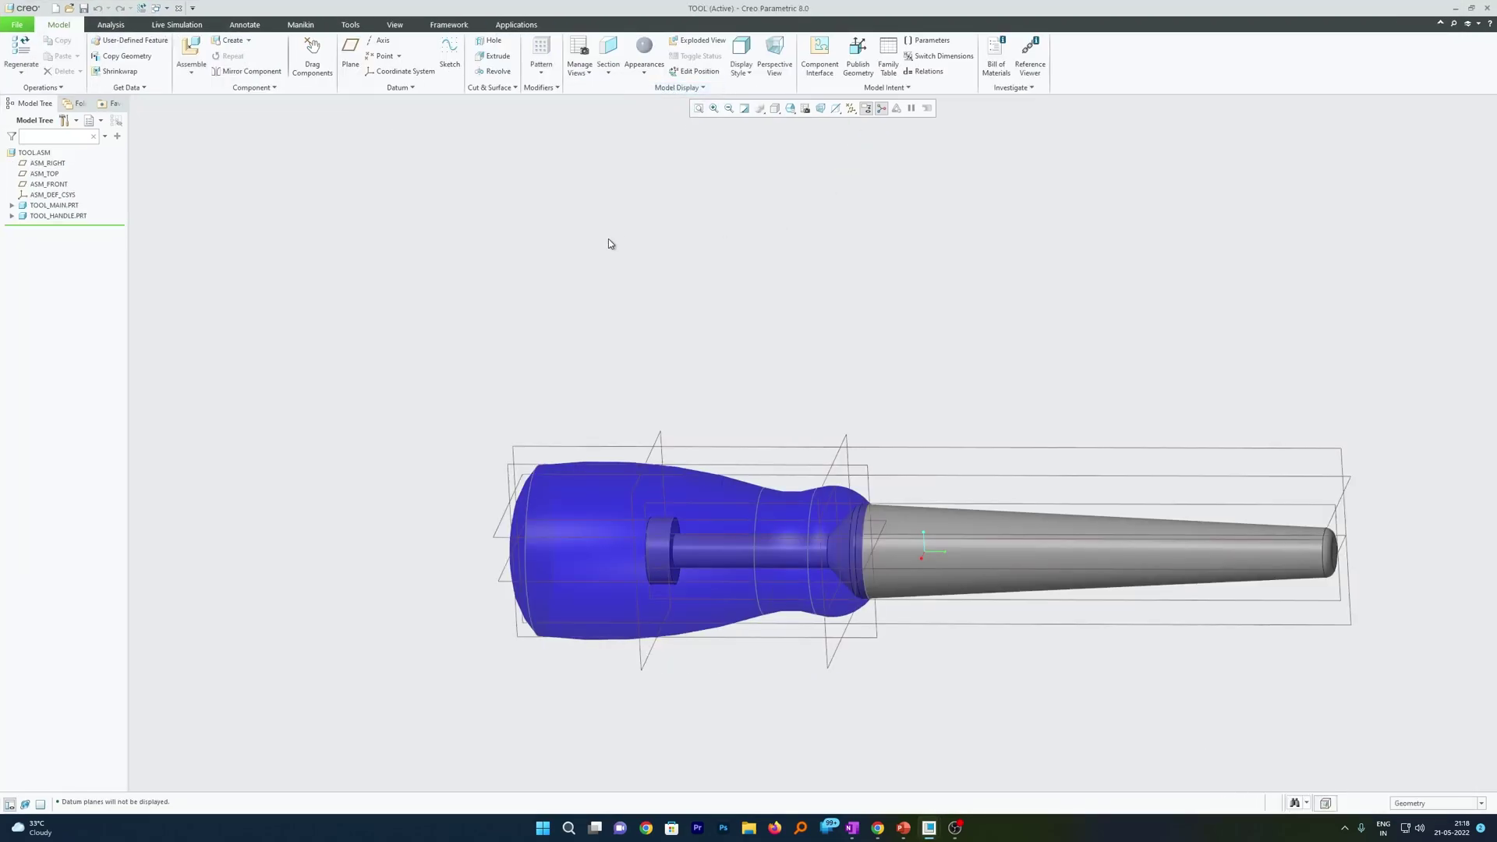
- Hide all datum features in the assembly so only the shaft and handle are shown
middle_click_drag(607, 239, 971, 232)
left_click(846, 116)
left_click(827, 123)
middle_click_drag(876, 374, 447, 142)
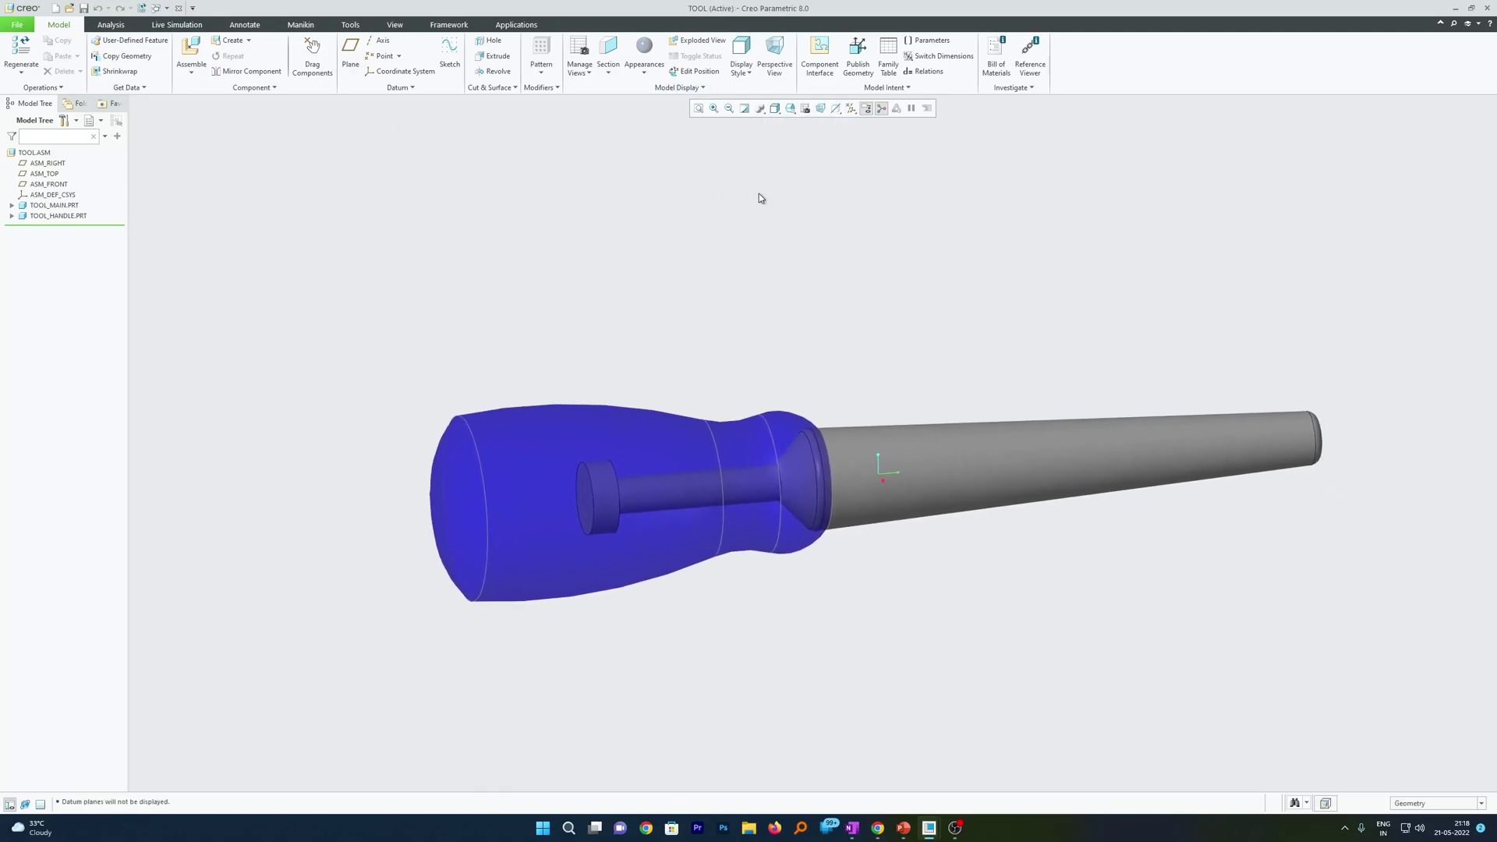
middle_click_drag(760, 193, 220, 183, "shift")
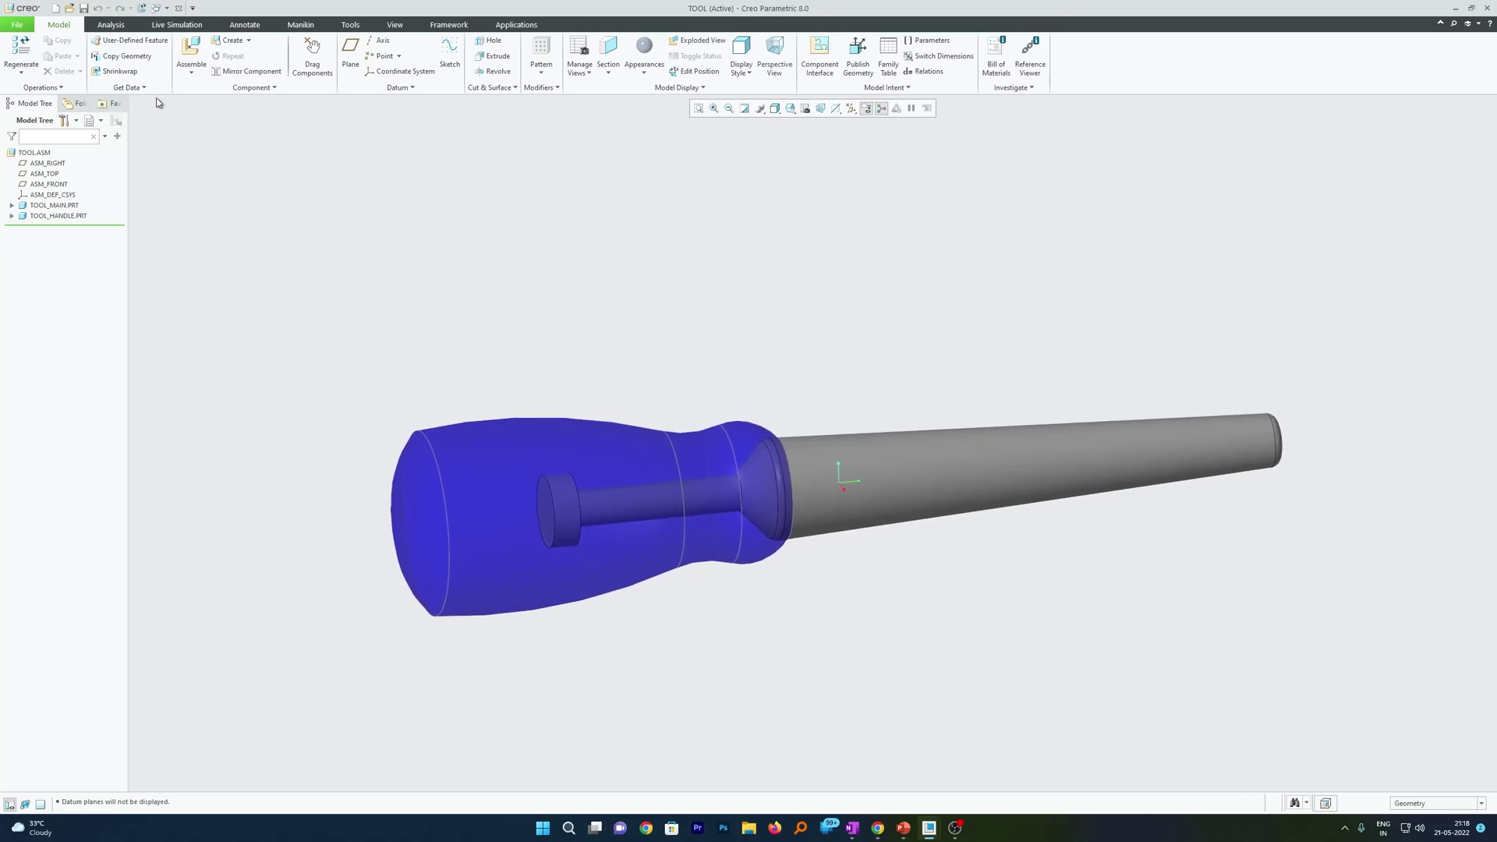
- Perform a Boolean Cut through Component Operations, with TOOL_HANDLE.PRT as the modified model and TOOL_MAIN.PRT as the modifying component
left_click(248, 89)
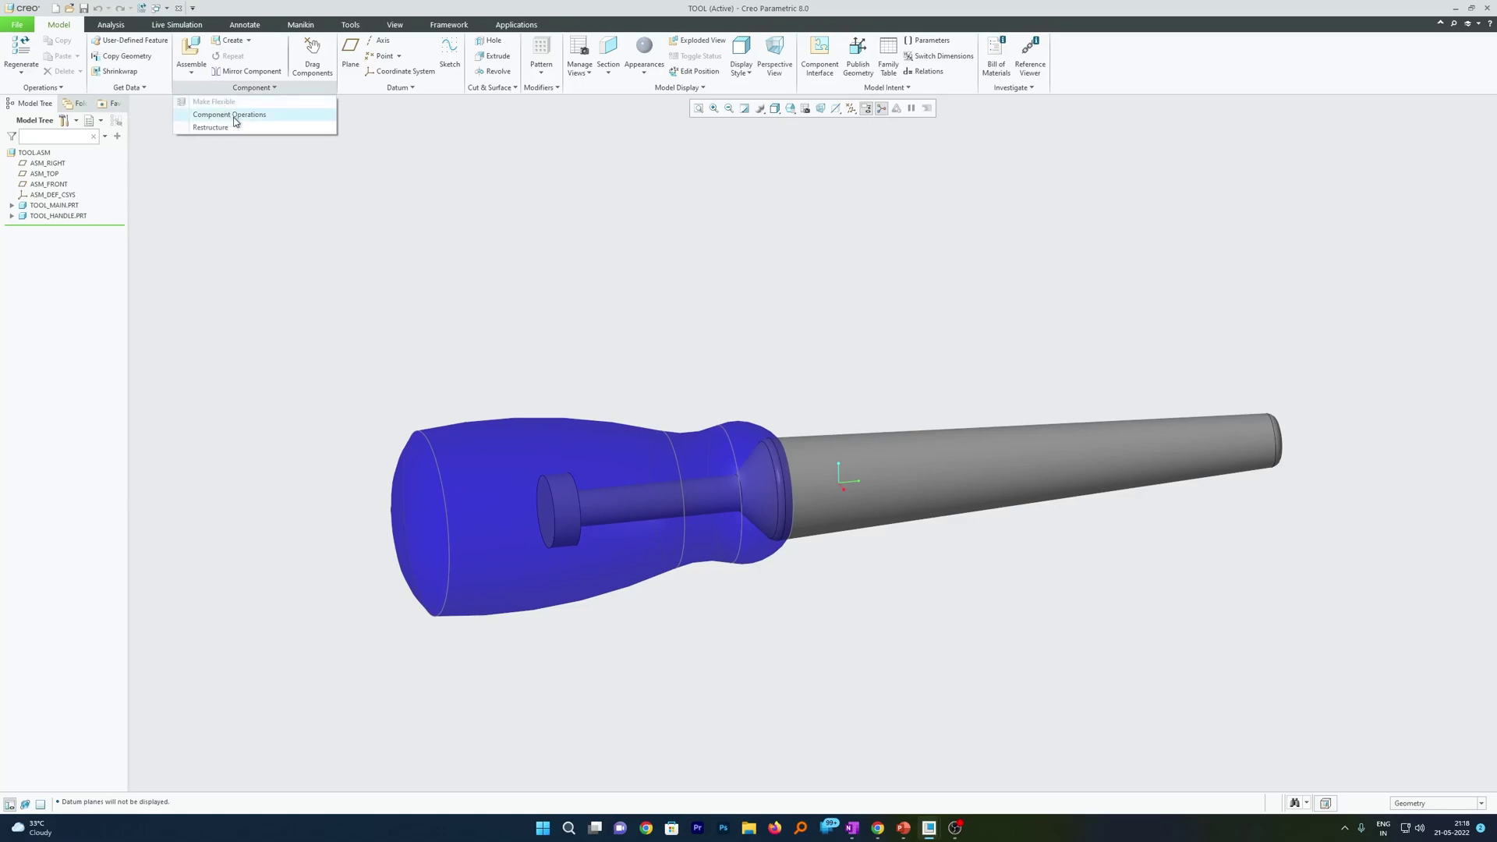
left_click(232, 117)
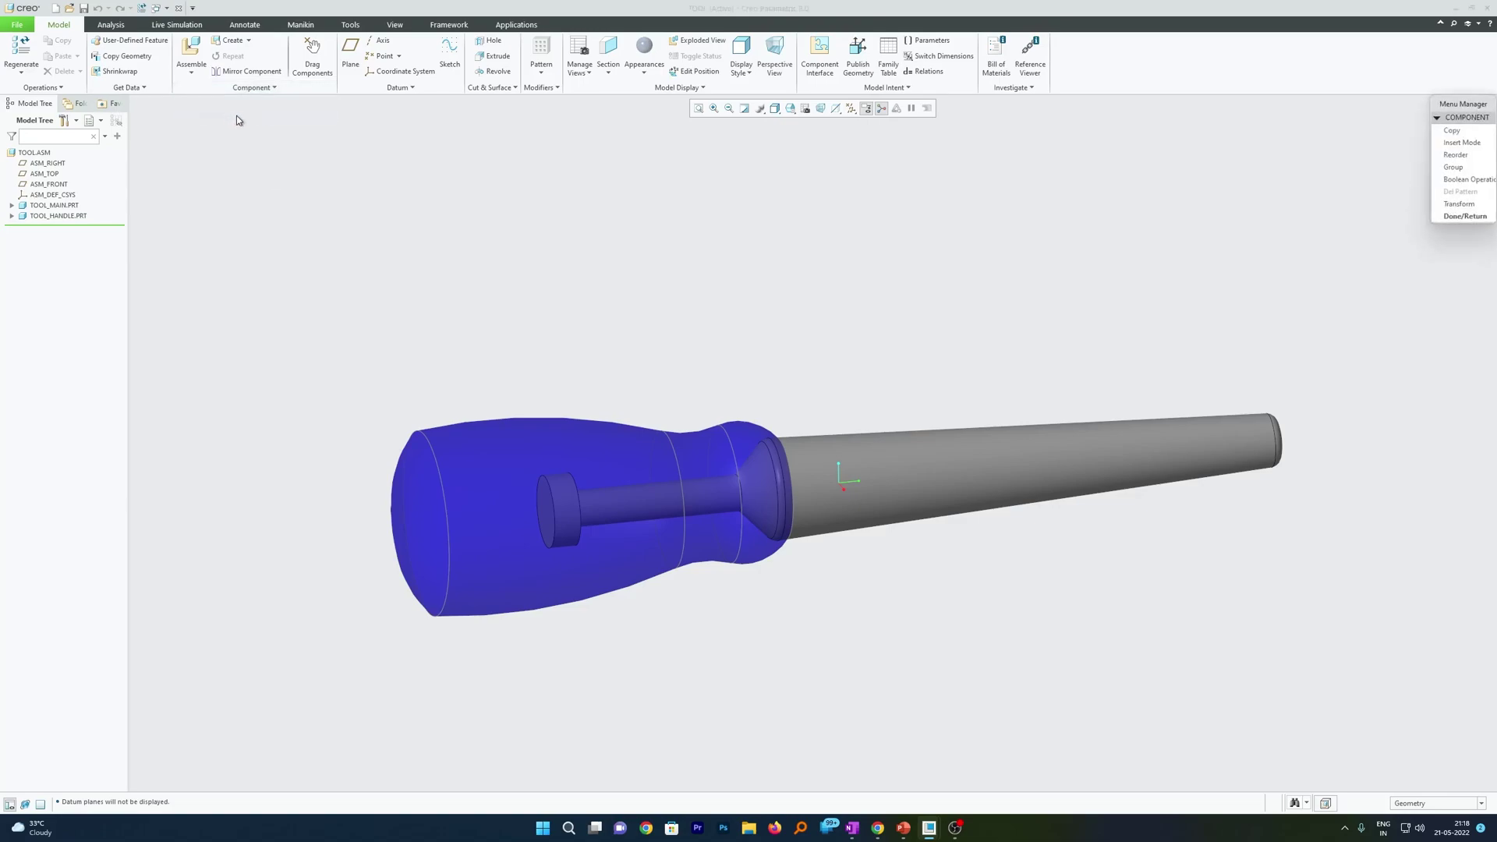
left_click(1473, 181)
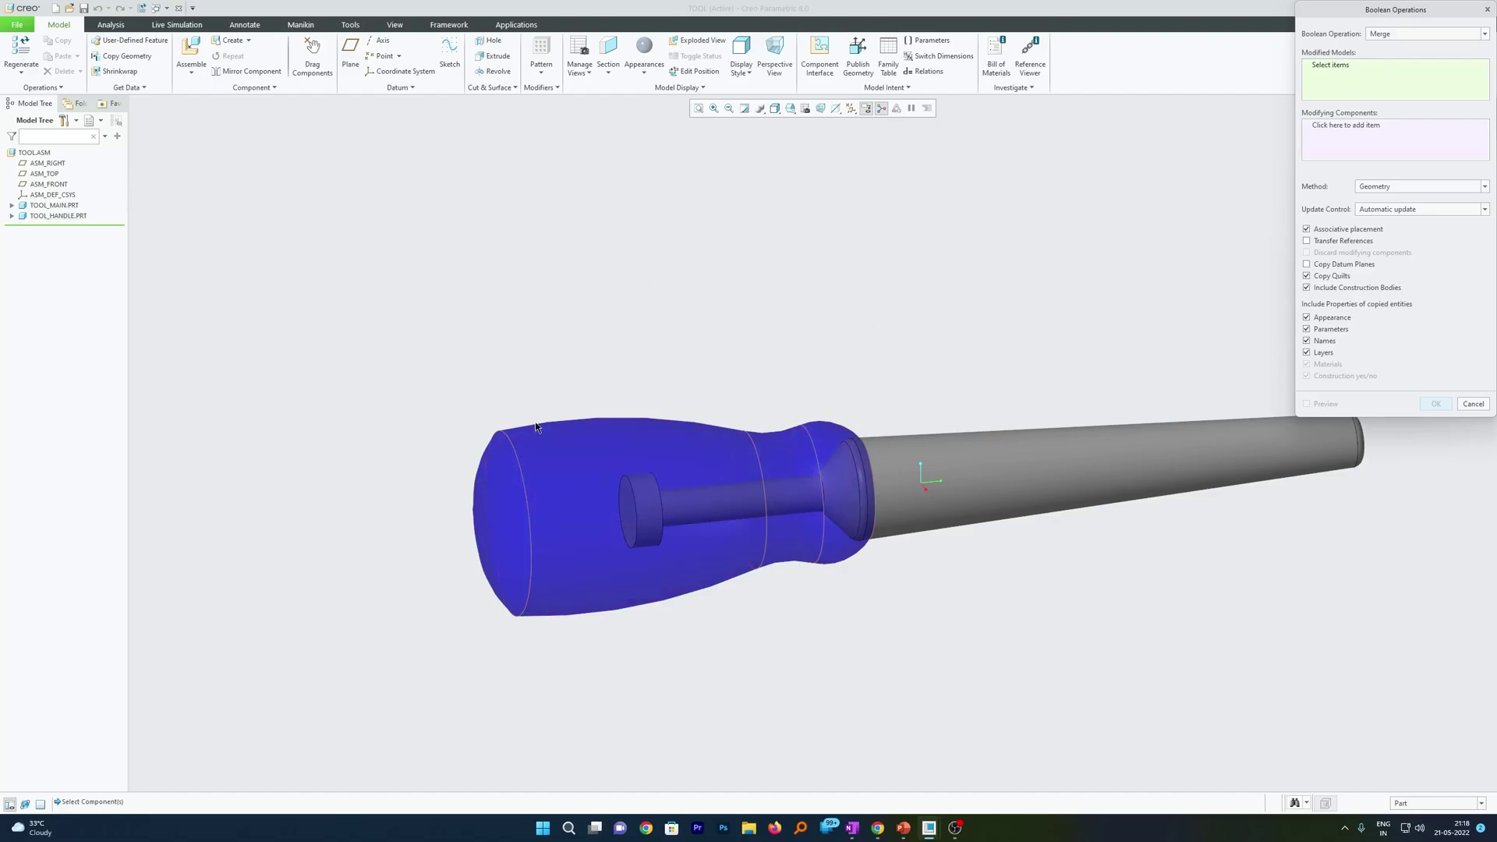
left_click(579, 438)
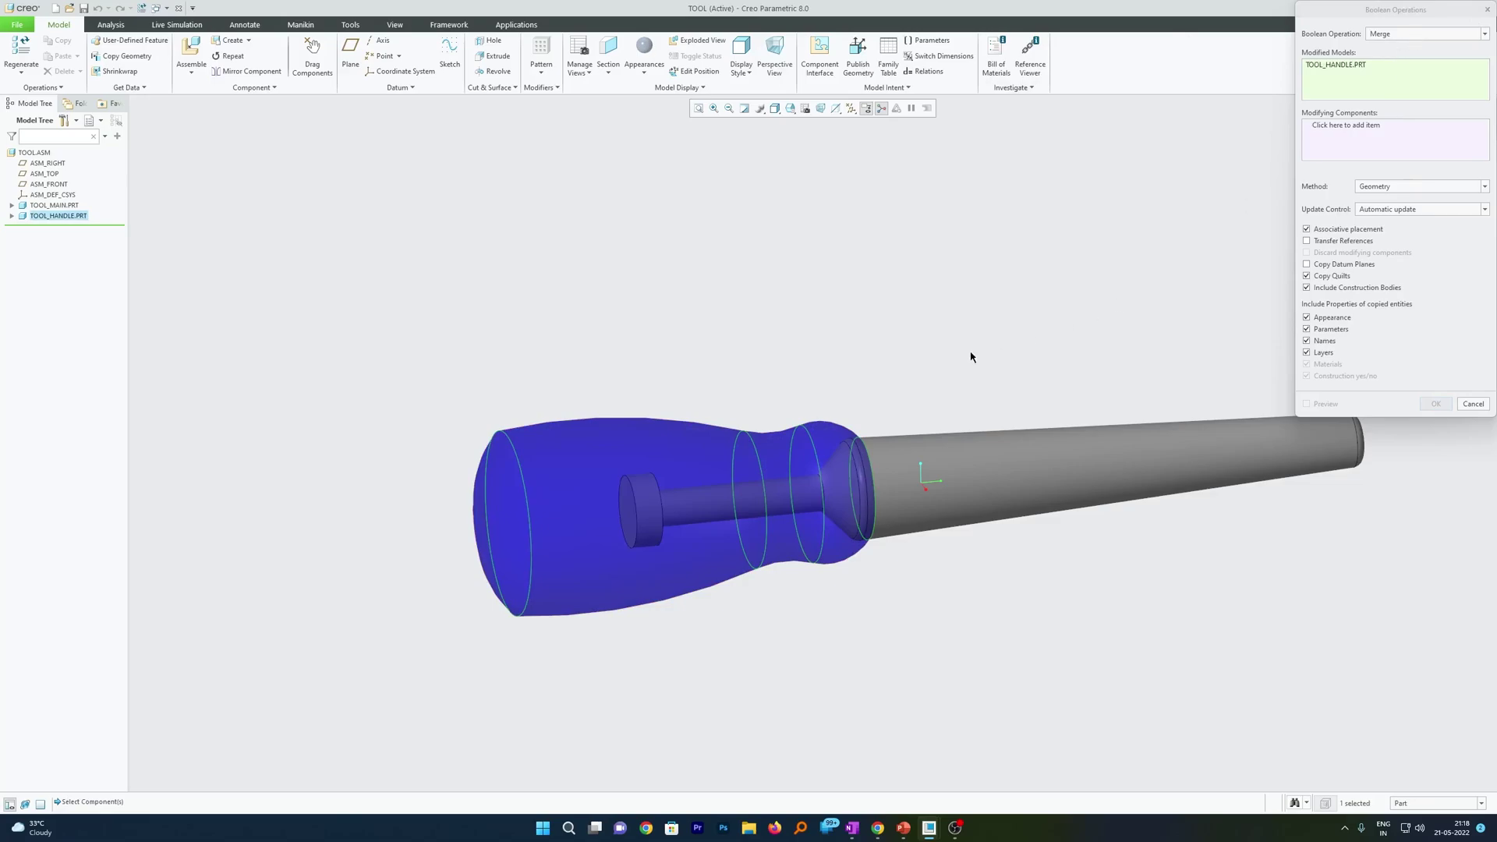
left_click(1425, 35)
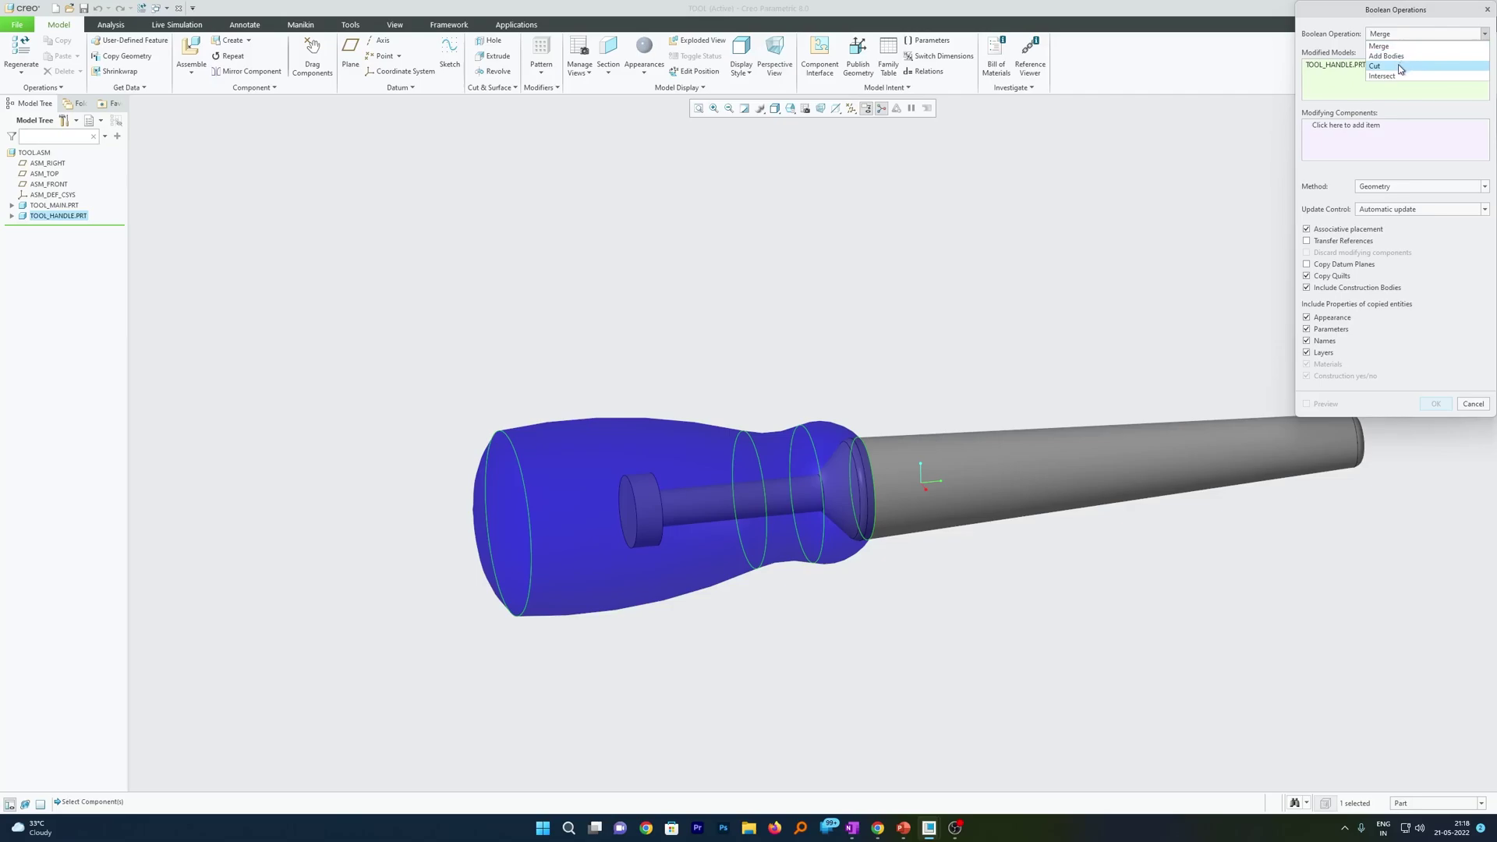
left_click(1400, 66)
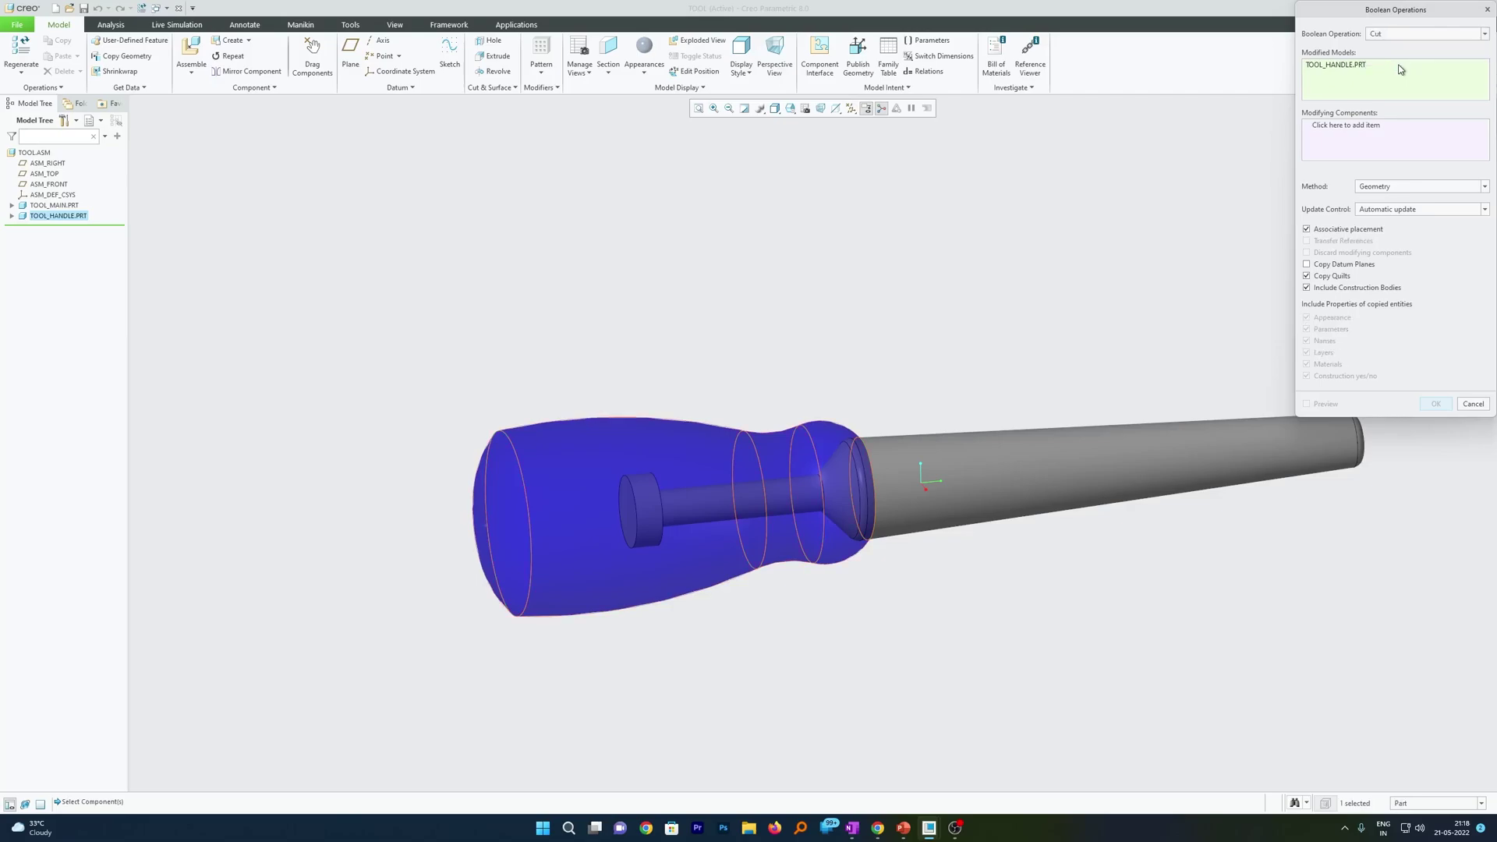
left_click(1344, 134)
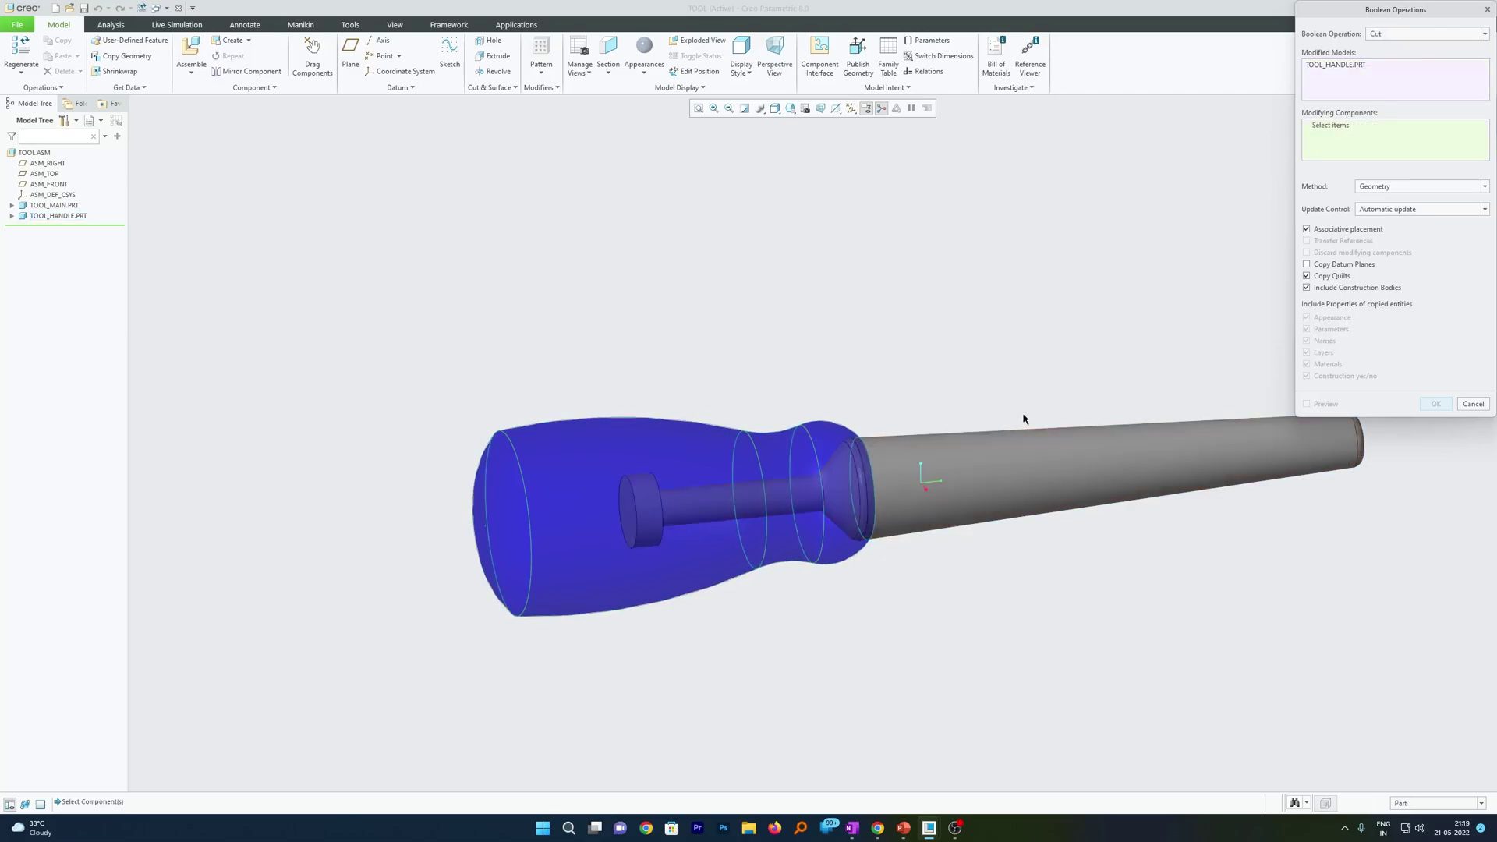
left_click(1021, 465)
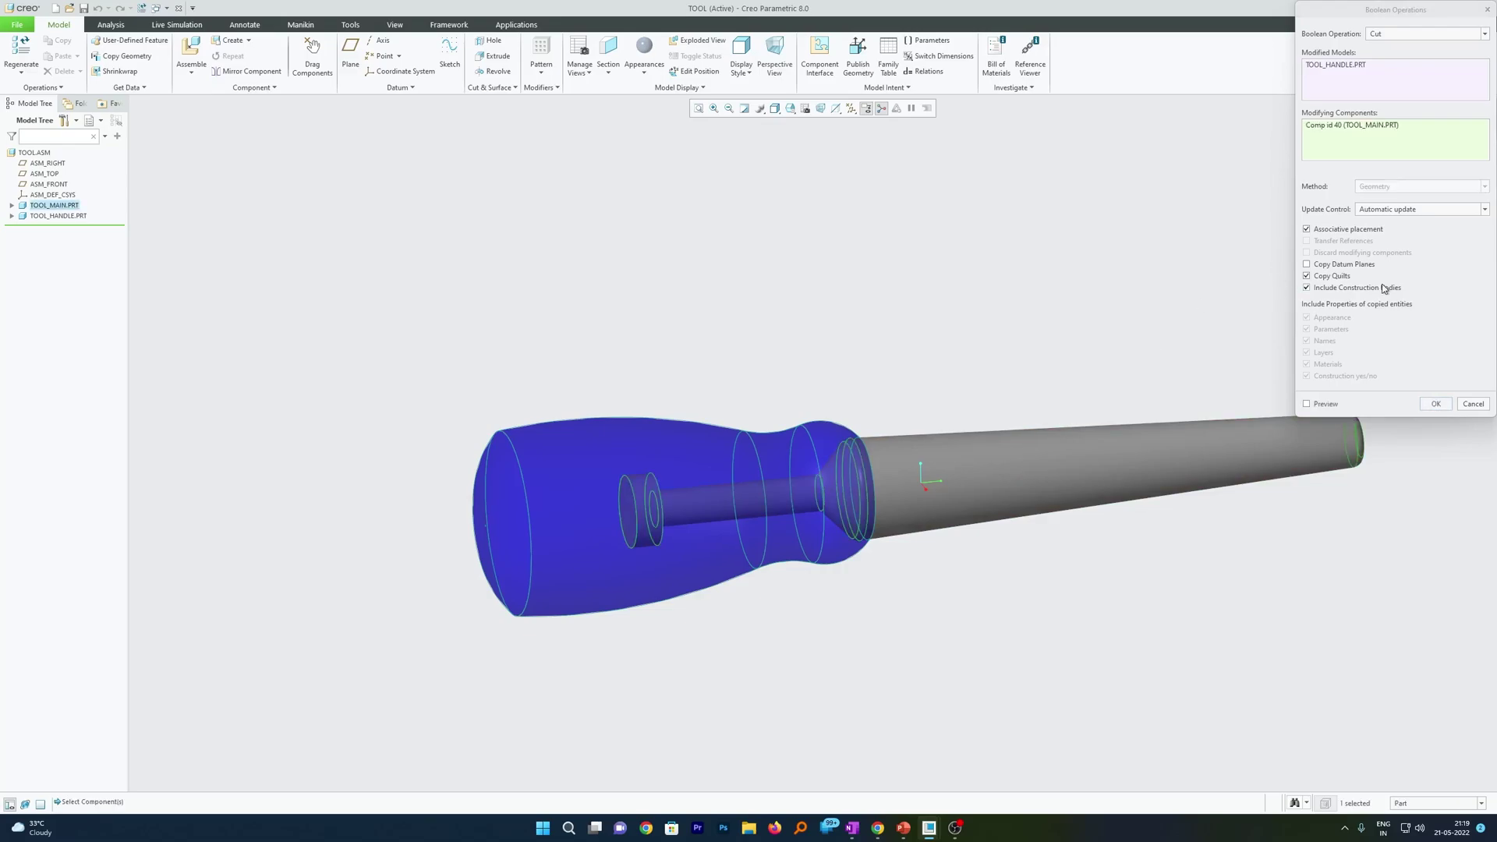
left_click(1435, 404)
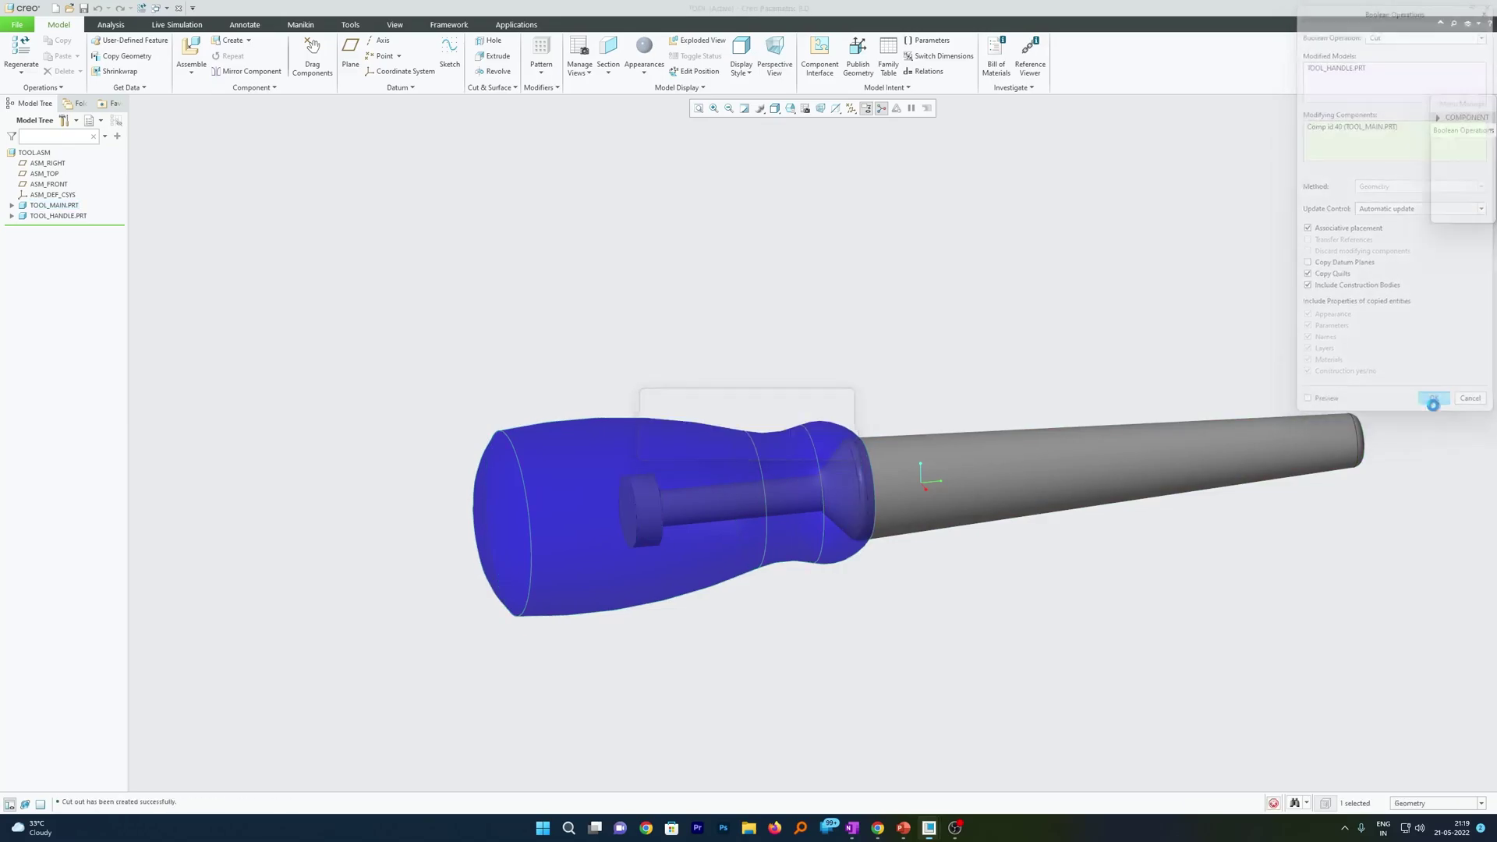
left_click(1466, 216)
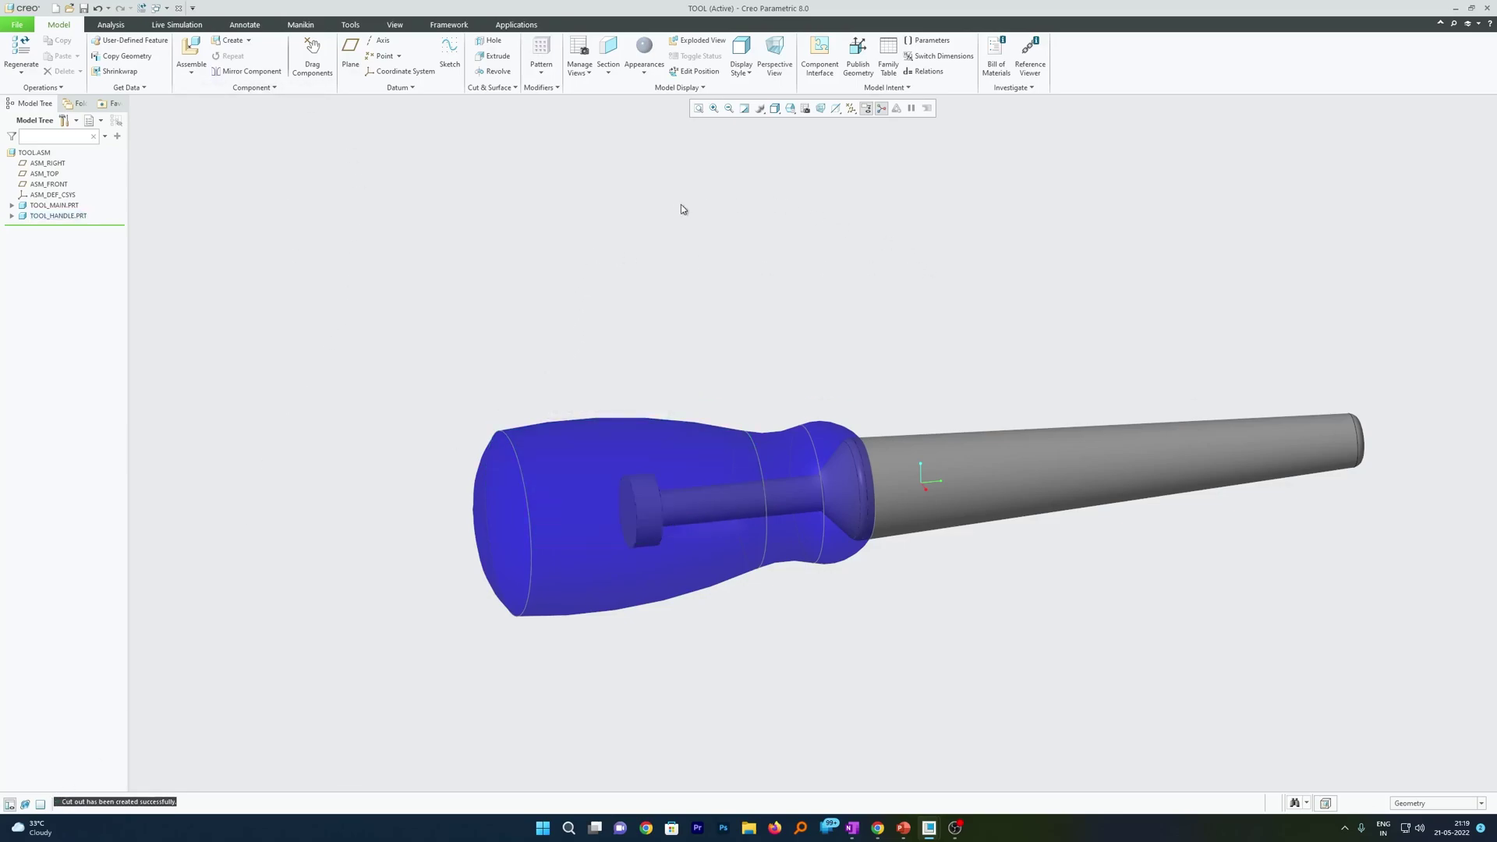
- Activate the cross section in TOOL_HANDLE.PRT to inspect the shaft cavity, and close the part window to return to TOOL.ASM
left_click(390, 25)
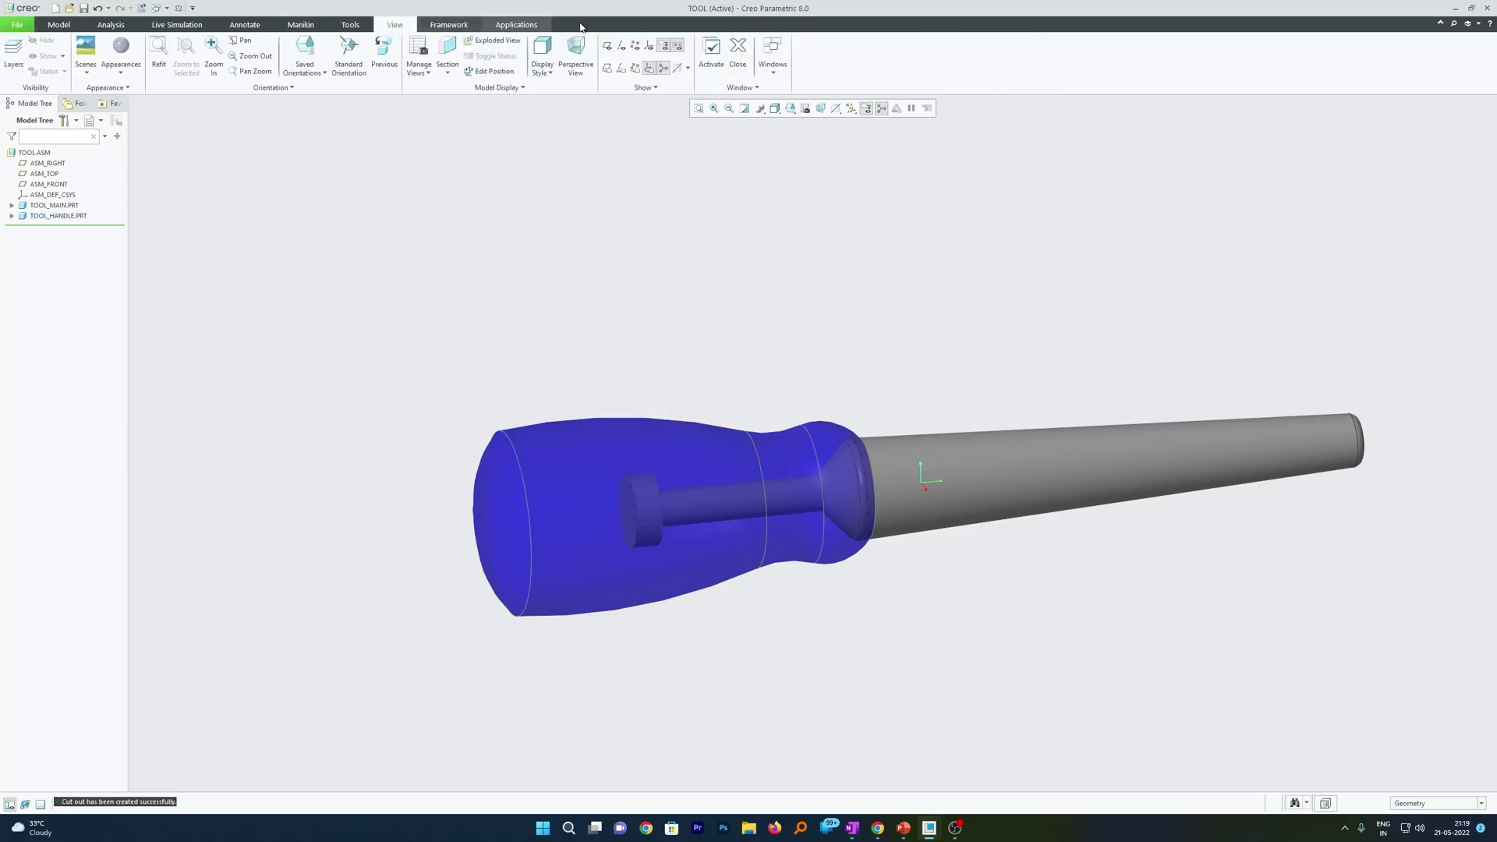
left_click(772, 55)
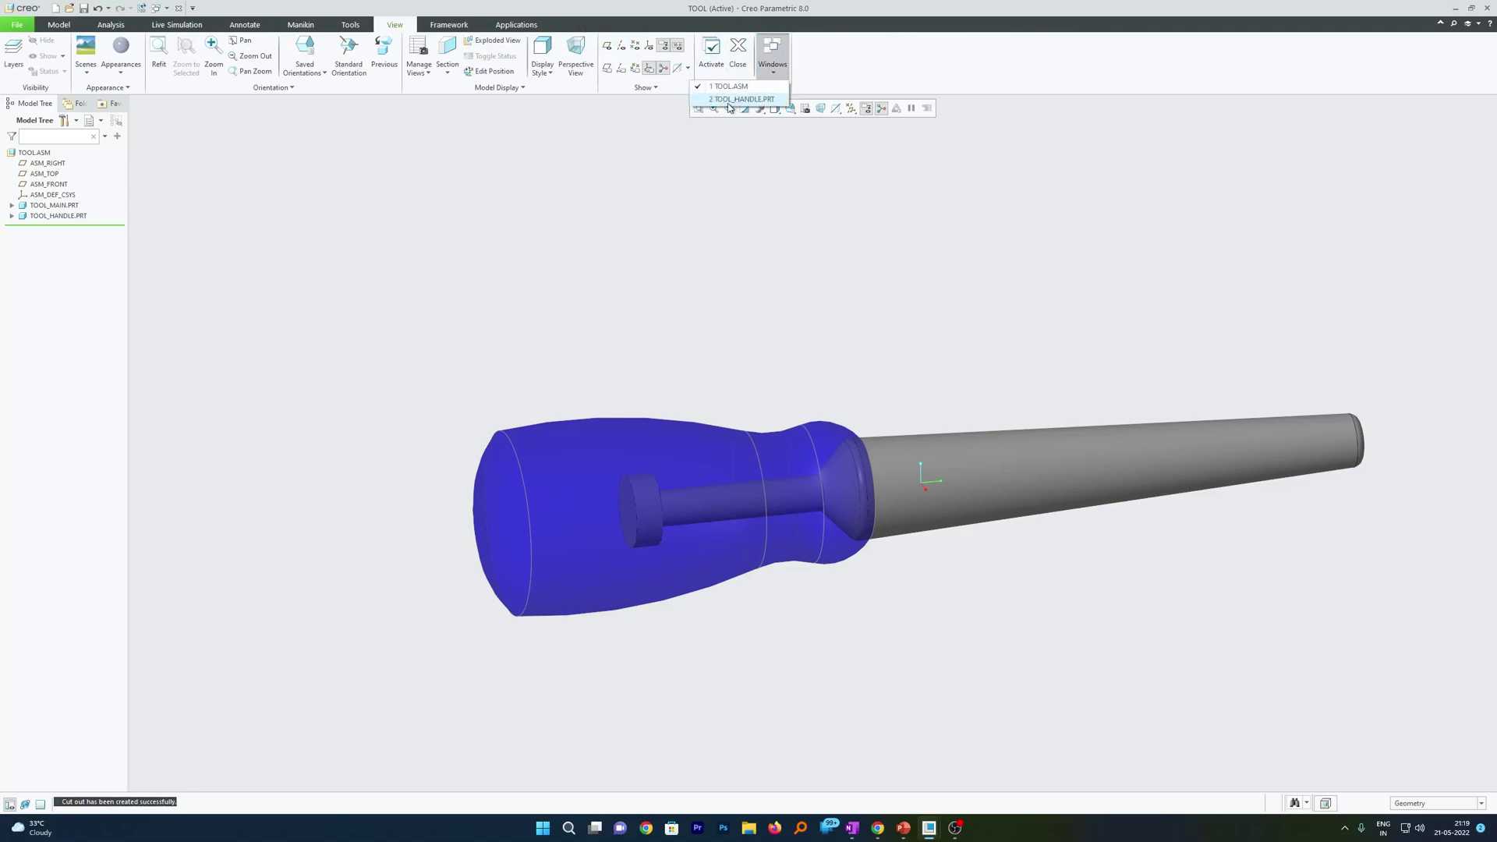
left_click(740, 100)
middle_click_drag(749, 150, 1106, 288)
left_click(58, 251)
left_click(75, 212)
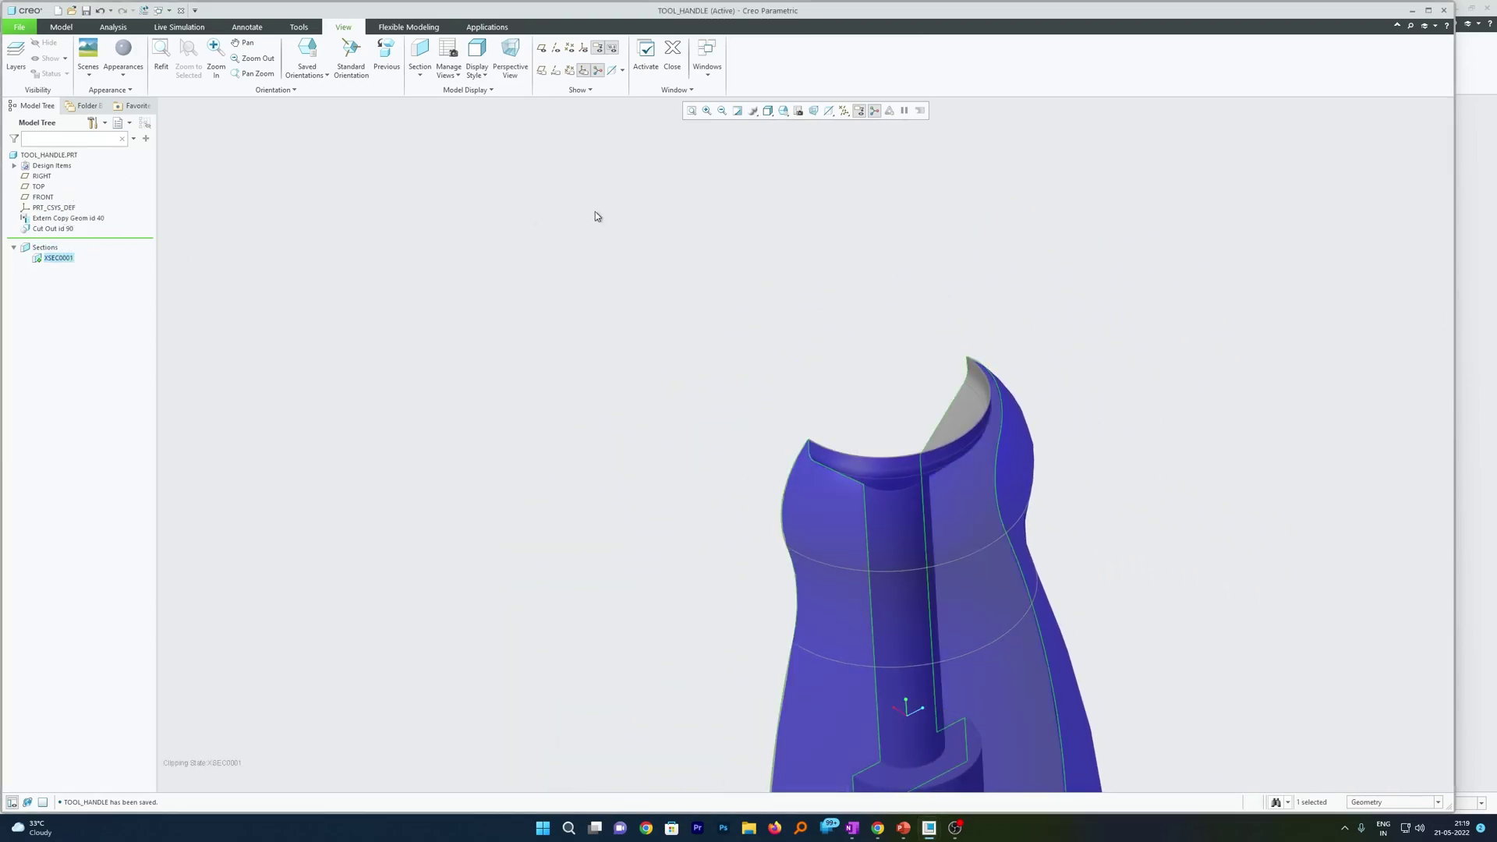
mouse_move(599, 217)
middle_mouse_down()
mouse_move(635, 234)
mouse_move(1158, 260)
middle_mouse_up()
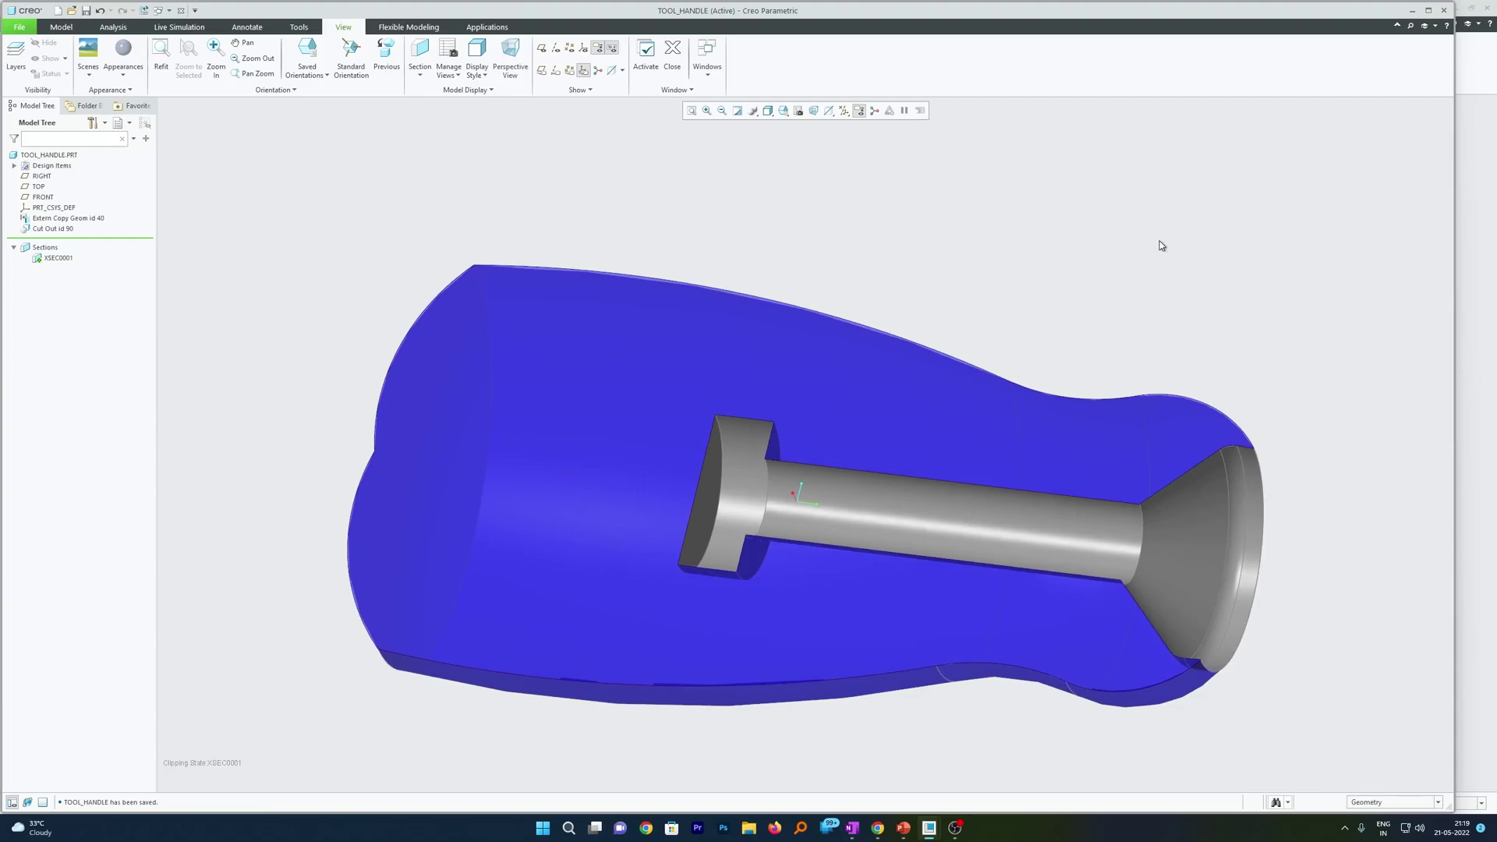
left_click(671, 51)
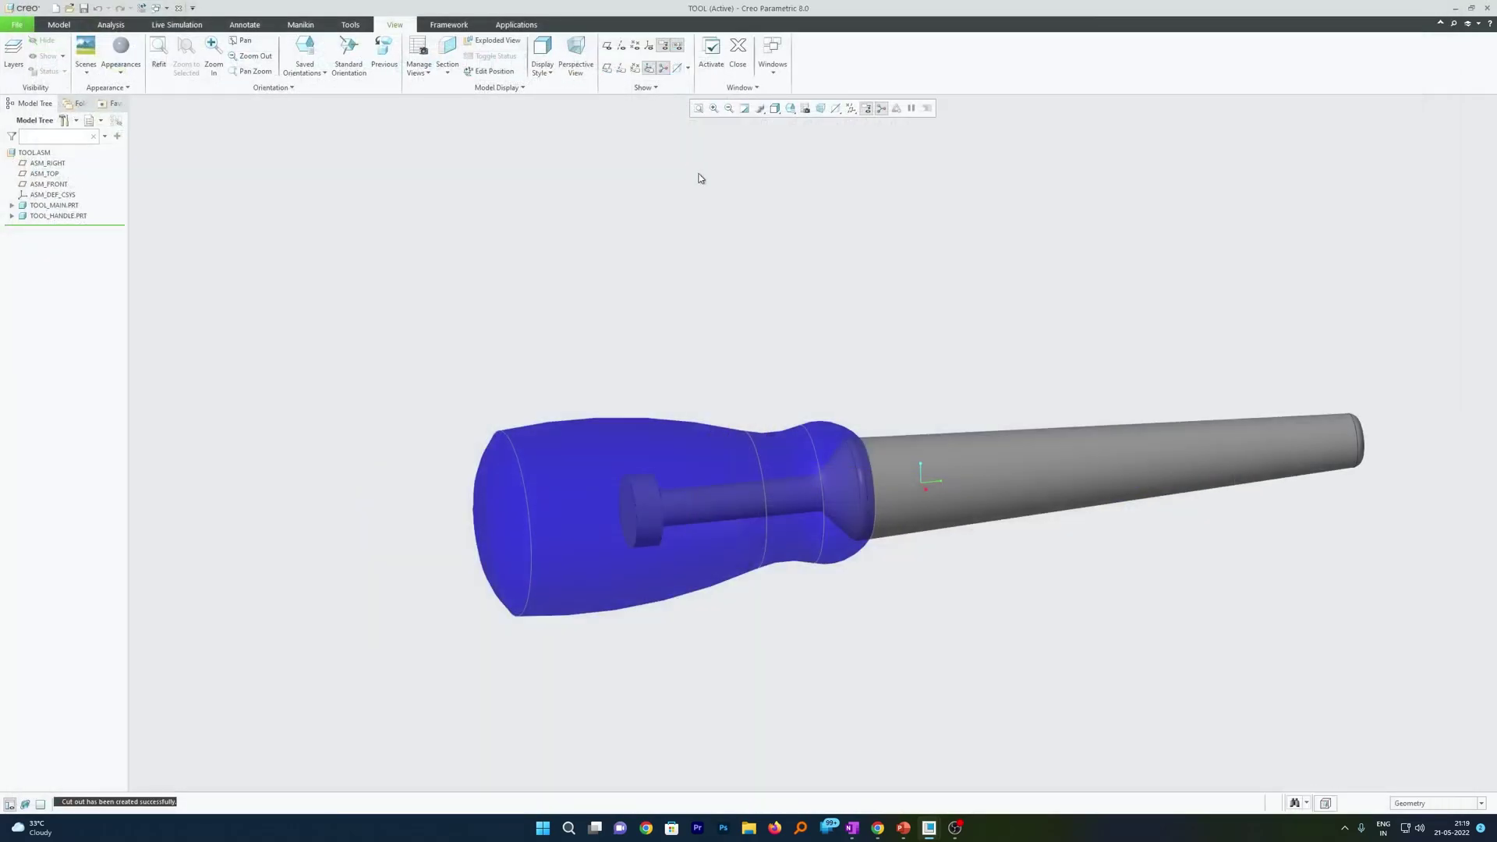
mouse_move(1070, 586)
middle_mouse_down()
mouse_move(963, 528)
mouse_move(973, 578)
mouse_move(897, 601)
mouse_move(933, 465)
mouse_move(862, 361)
mouse_move(860, 230)
middle_mouse_up()
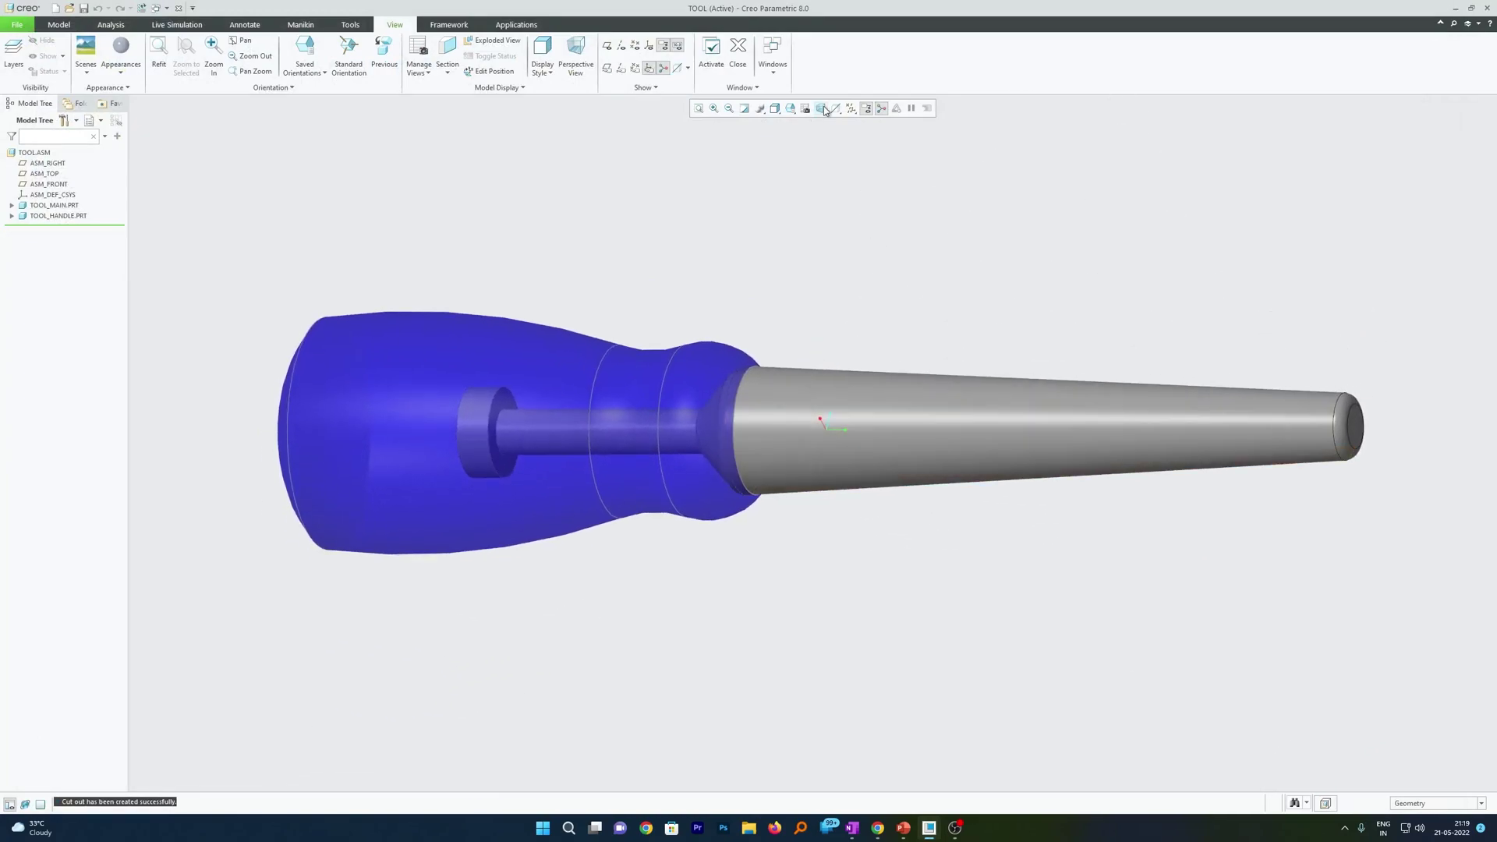